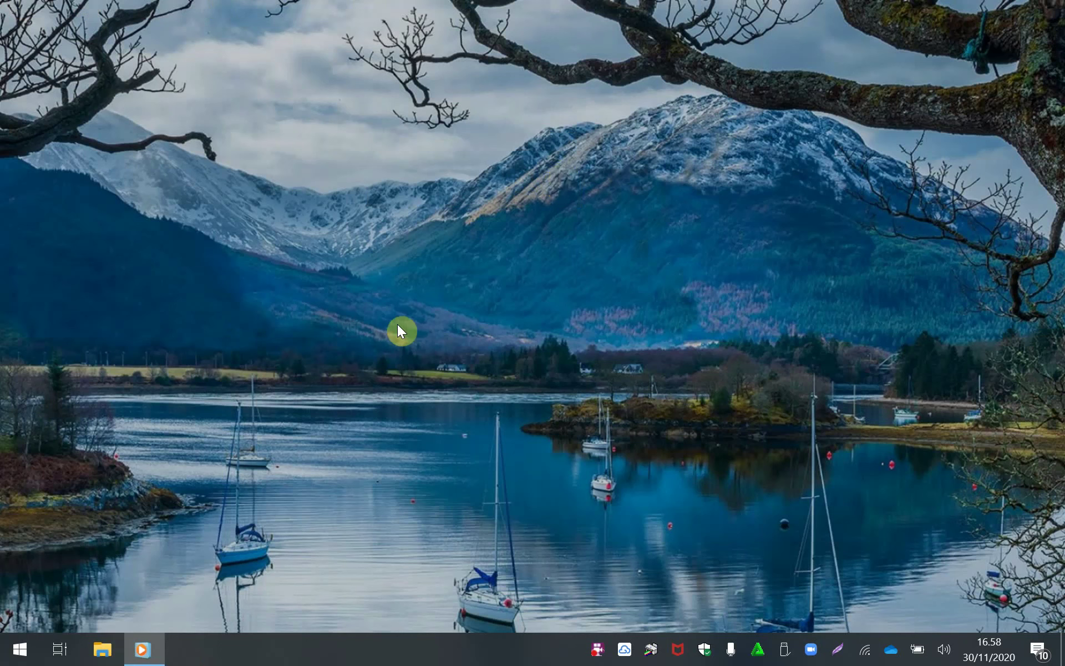
Find and launch Cisco Packet Tracer Student, then maximize its window.
click(14, 658)
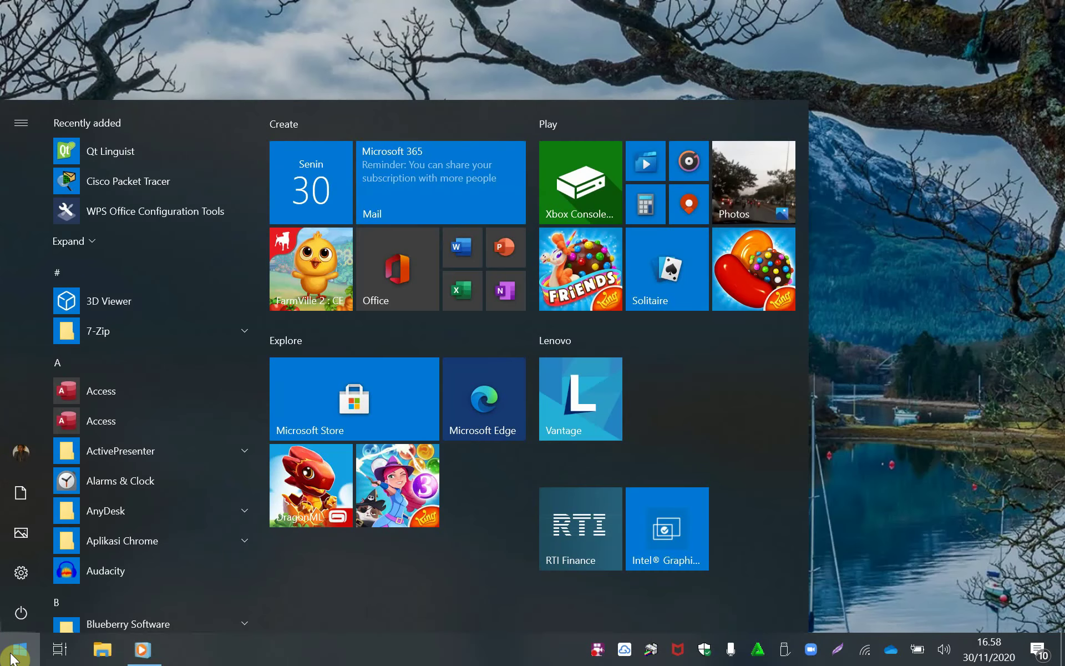
click(14, 658)
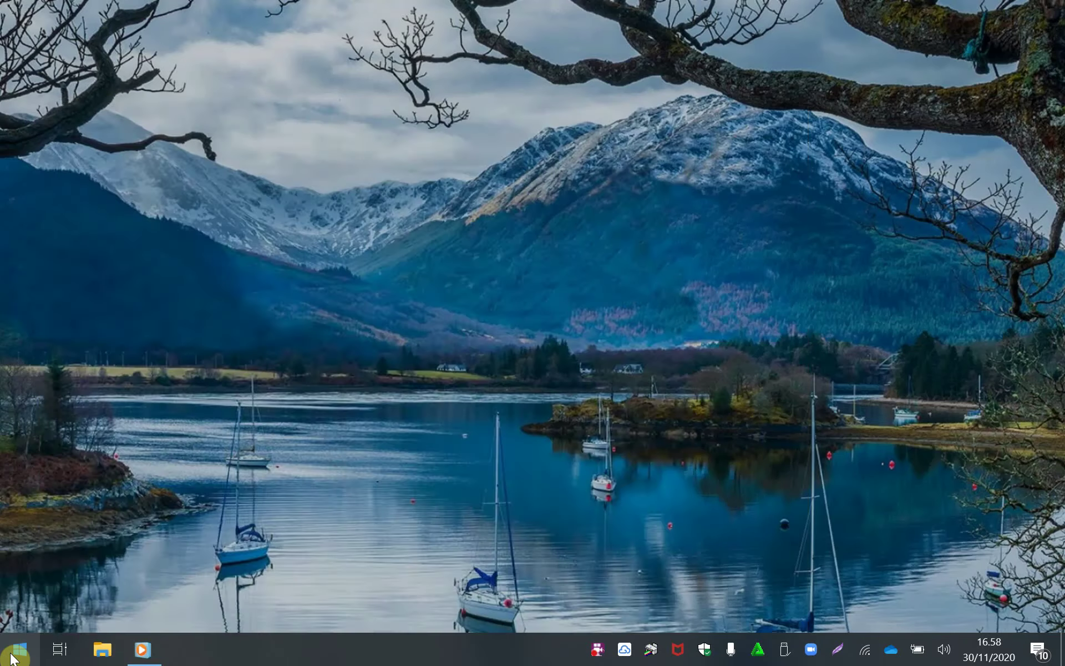
text(stud)
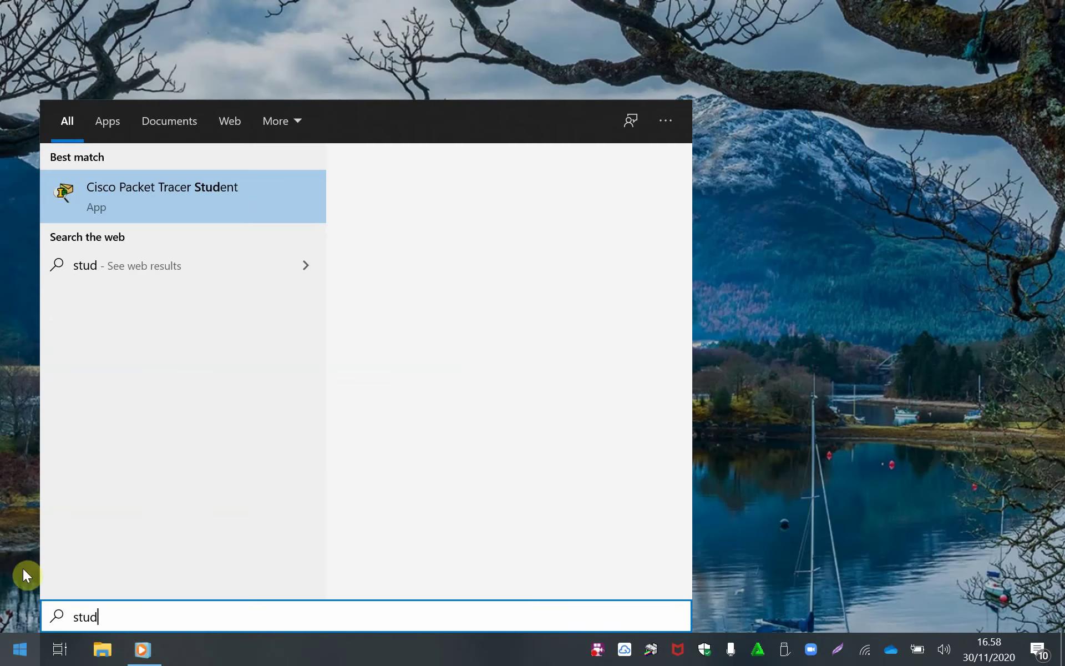
click(182, 189)
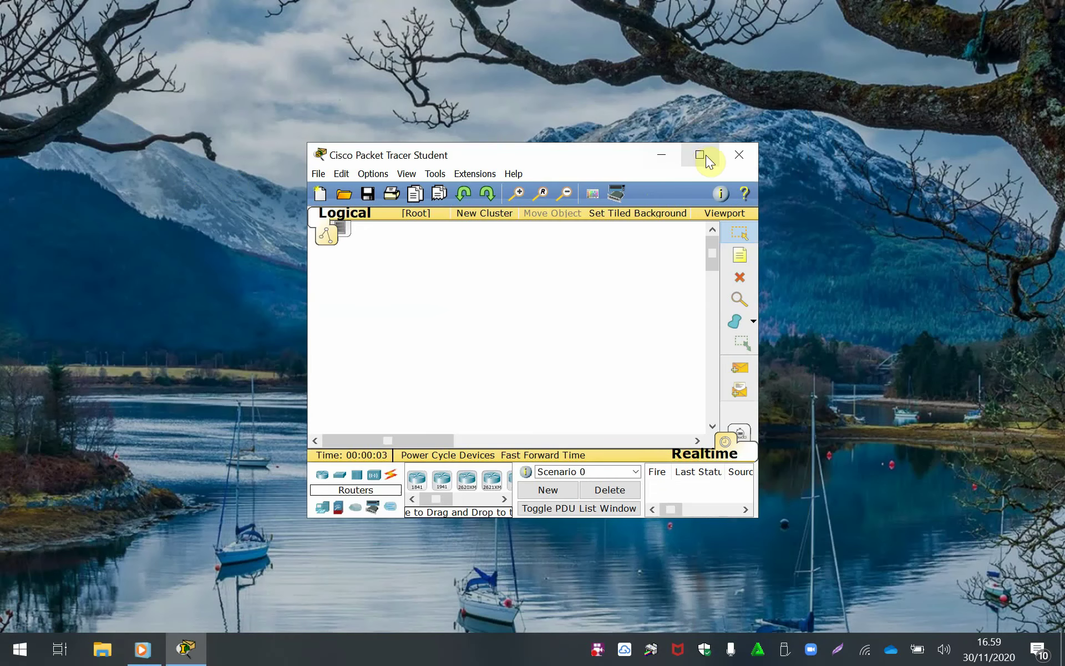
click(706, 156)
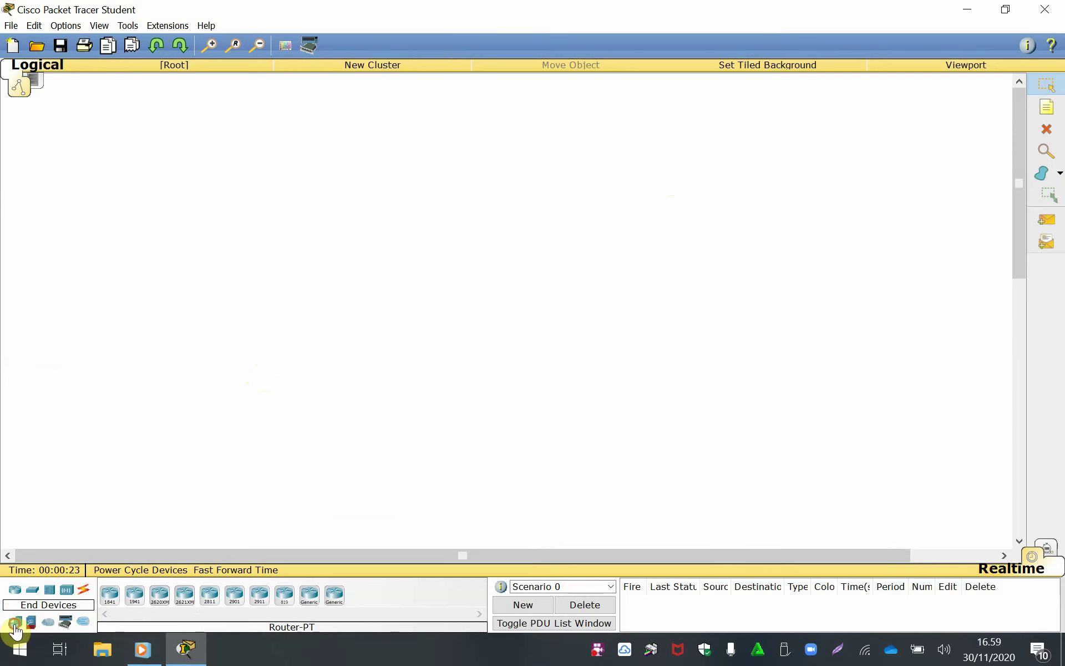
Place three generic PCs and one generic laptop in a row across the lower left of the workspace.
click(15, 624)
click(111, 595)
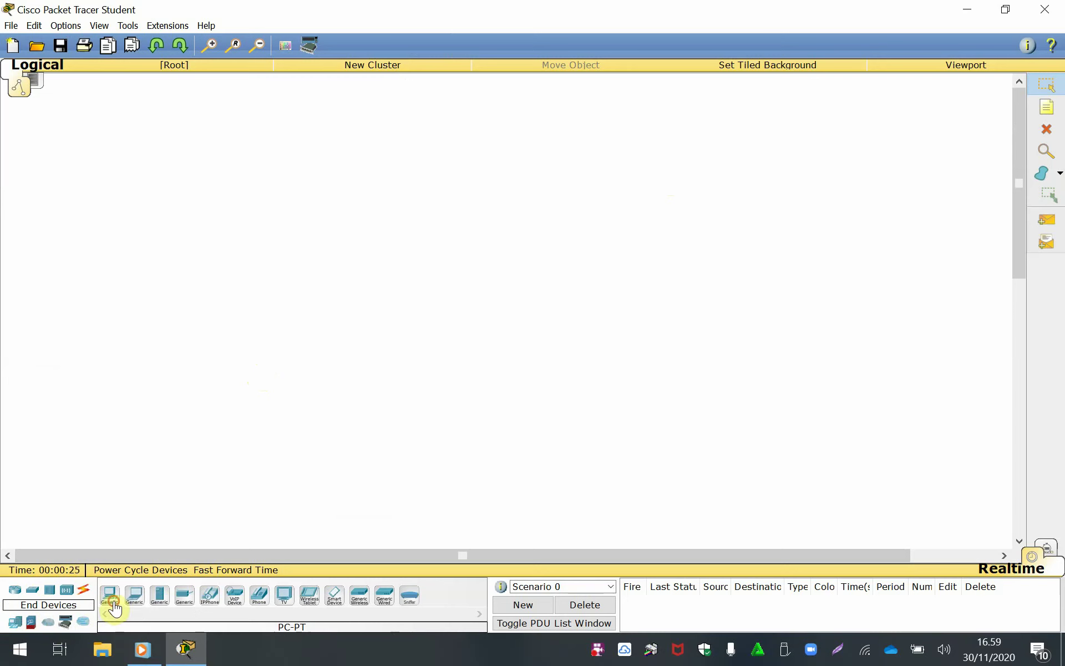
click(83, 390)
click(109, 595)
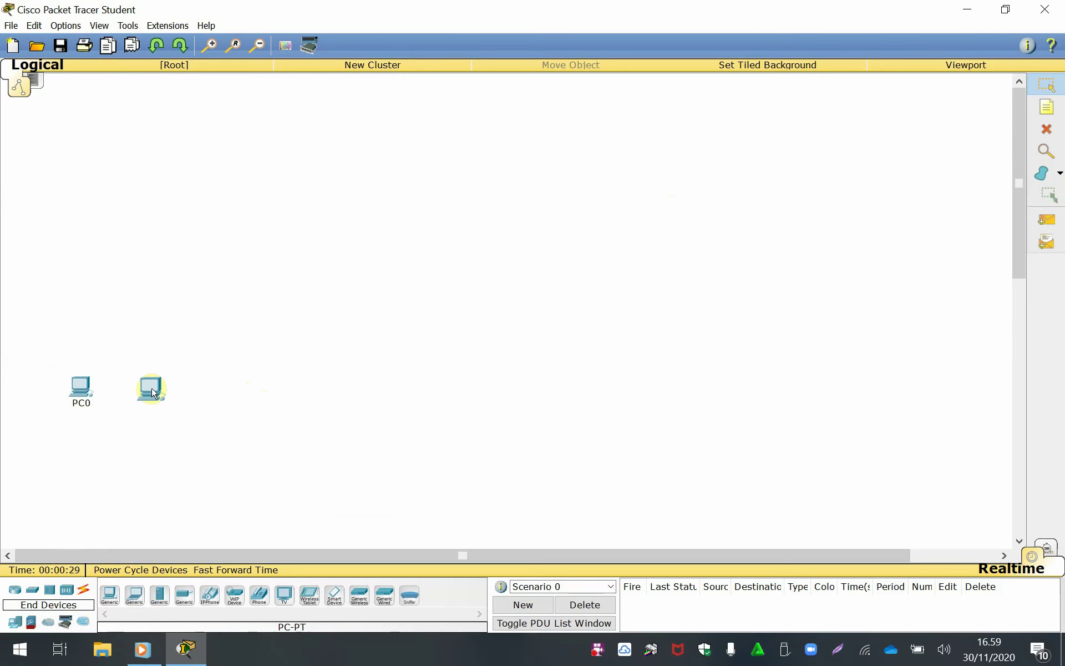
click(155, 394)
click(109, 595)
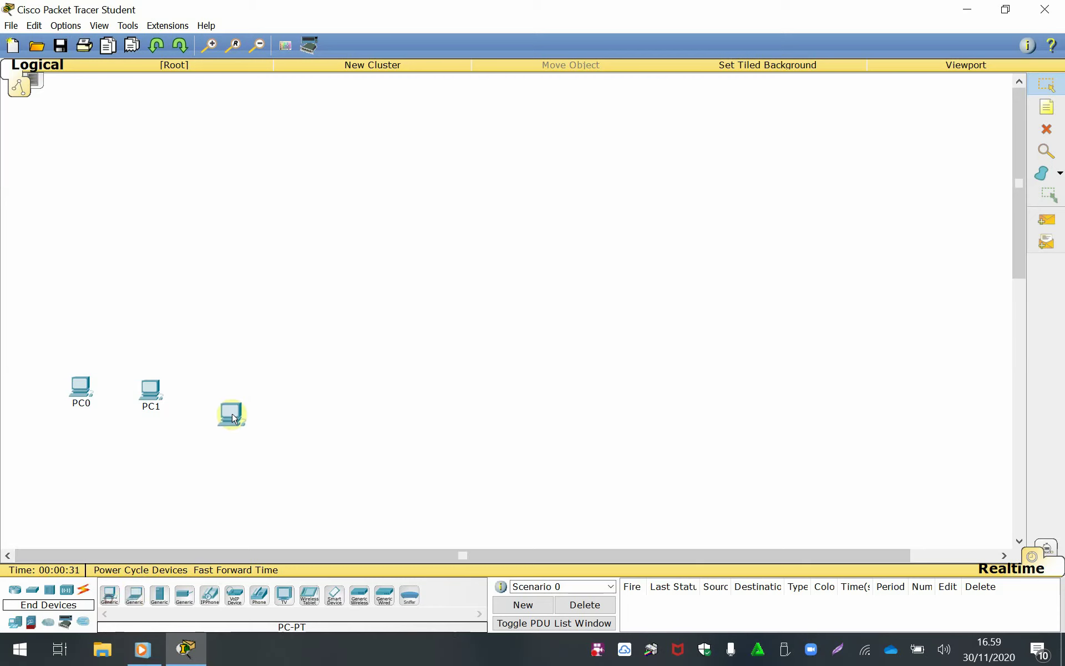
click(225, 396)
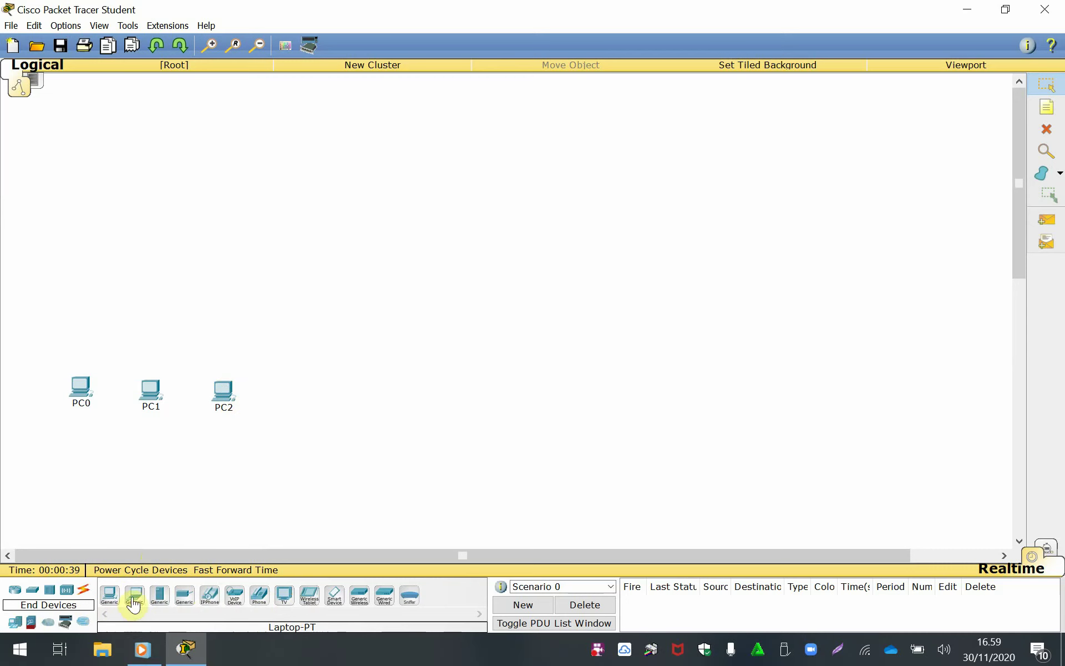
drag(134, 603, 303, 400)
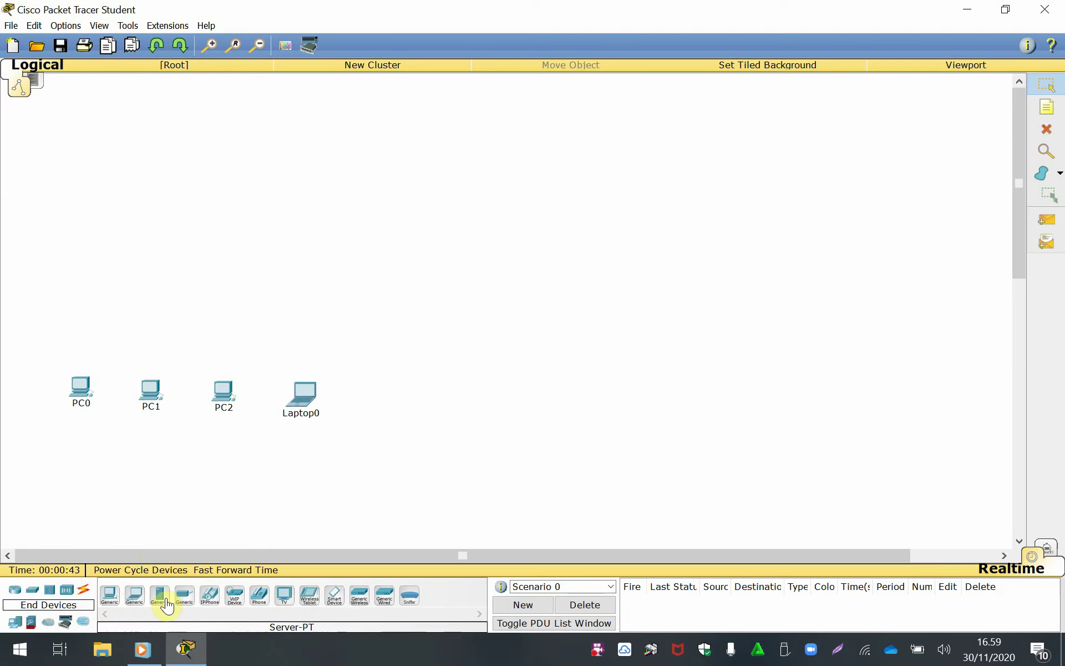
Add a generic server in the upper middle of the workspace and a 2950-24 switch above the row of PCs.
drag(167, 597, 482, 203)
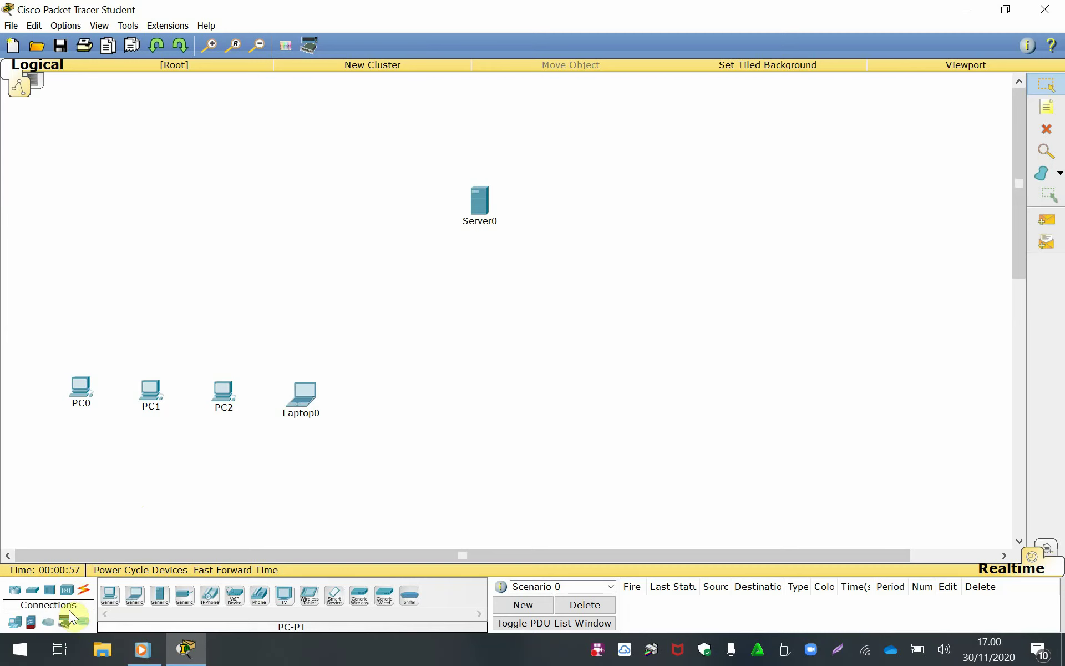
click(32, 589)
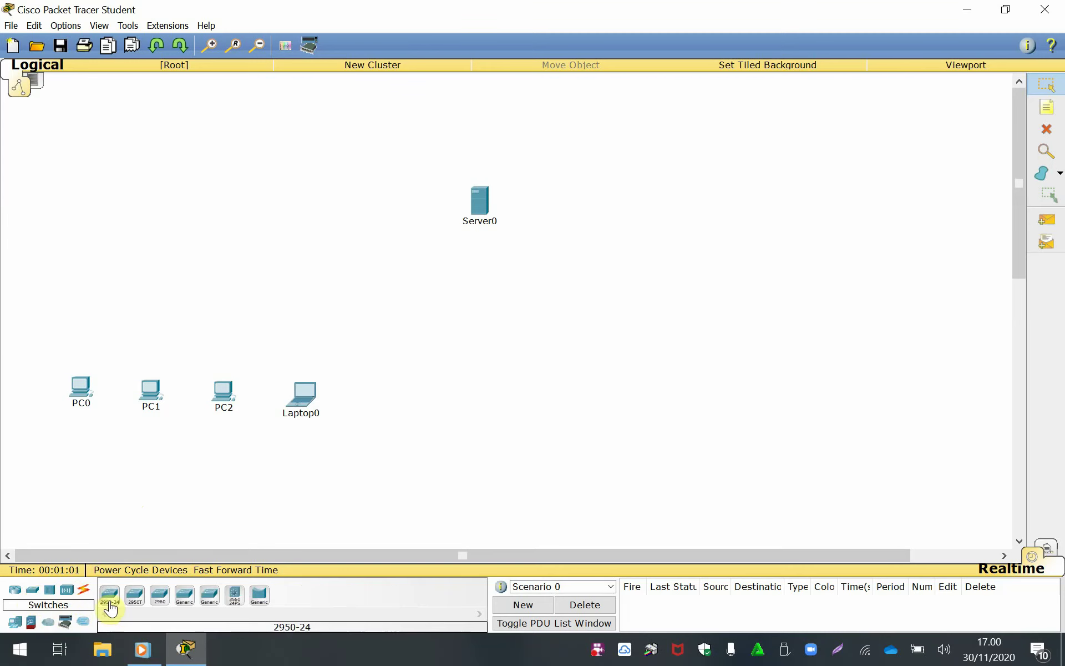
drag(111, 605, 232, 257)
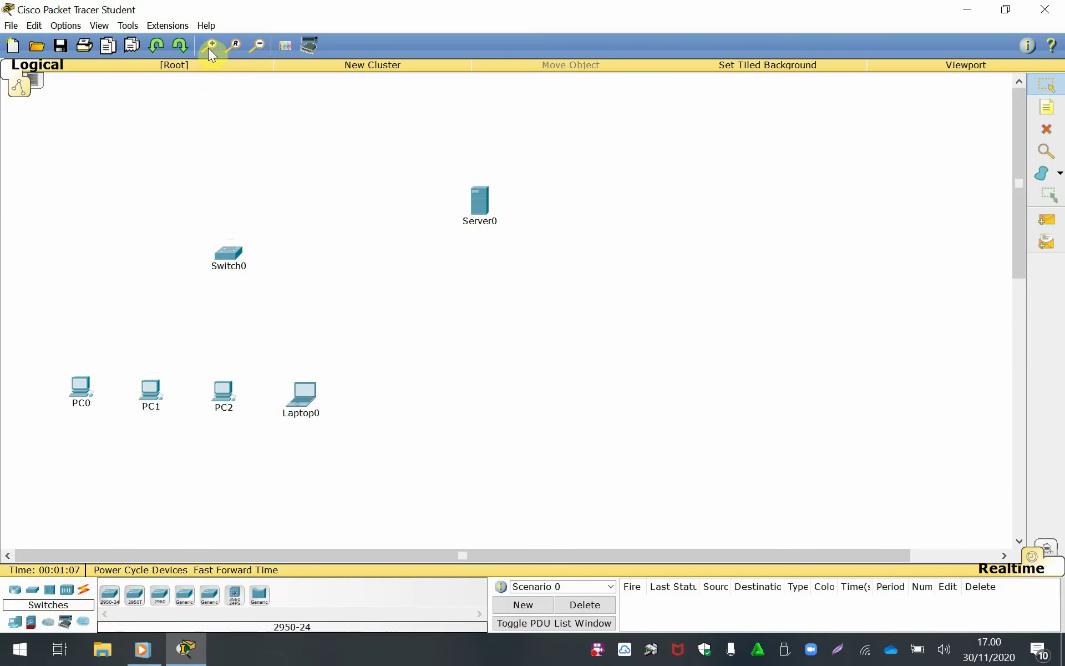
Connect PC0 and PC1 to Switch0 using the automatically chosen connection type.
click(85, 593)
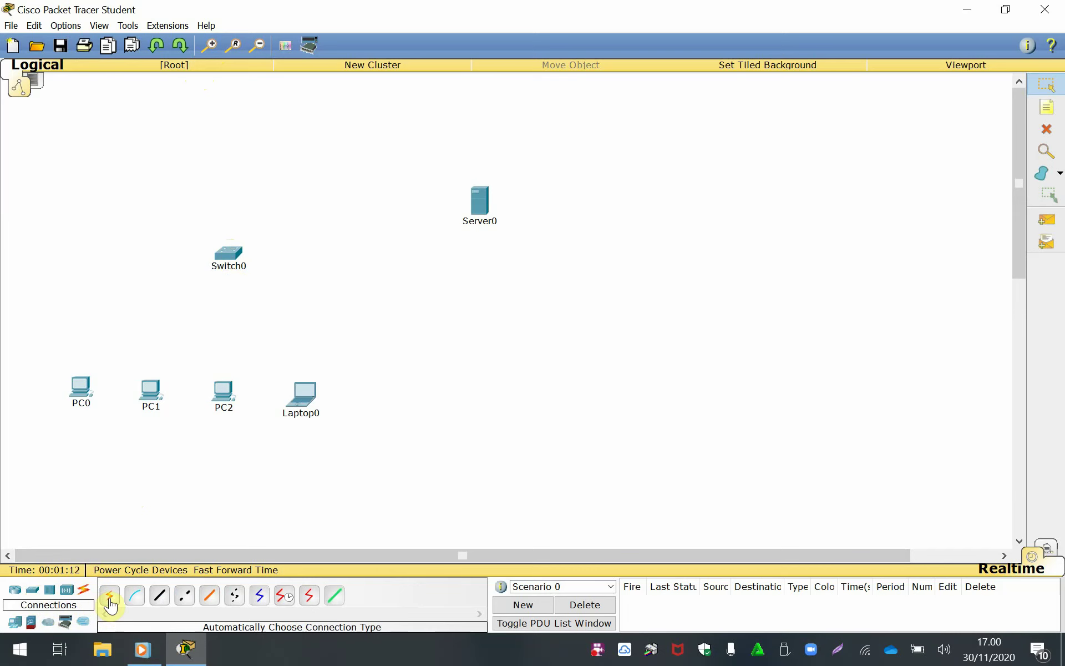
click(110, 602)
click(80, 390)
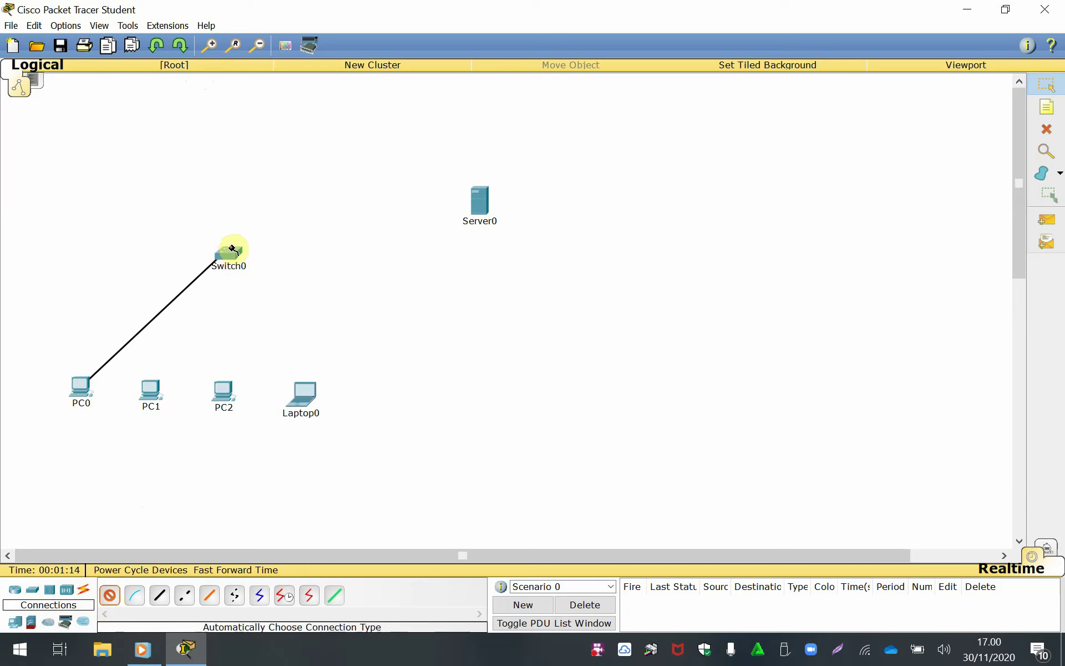
click(232, 250)
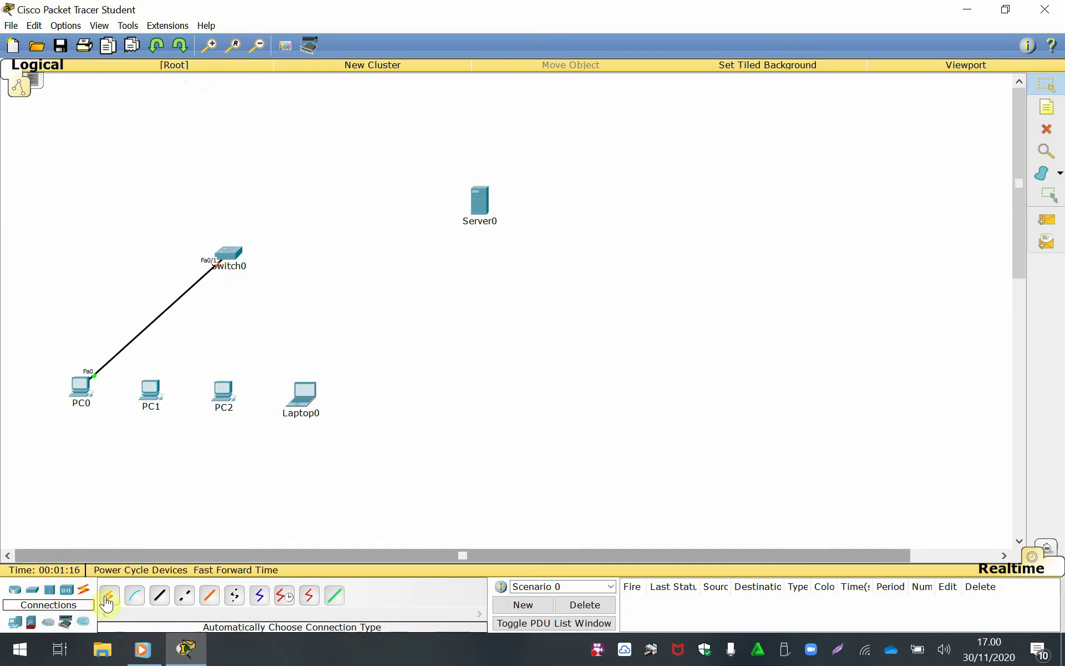
click(108, 599)
click(149, 390)
click(226, 255)
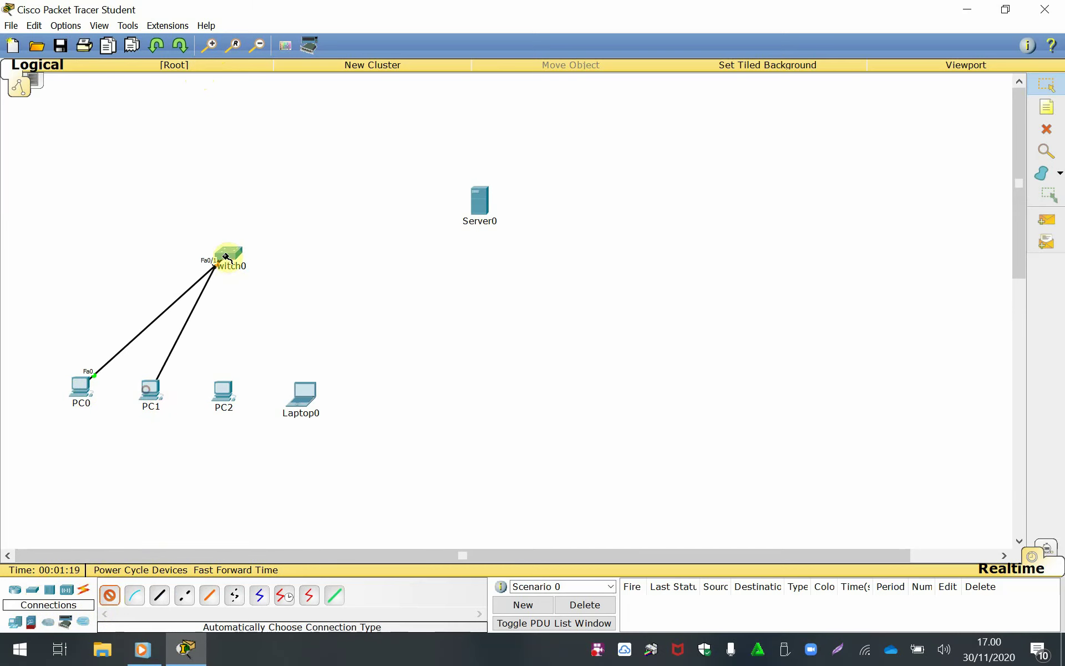
Connect PC2 and Laptop0 to Switch0 using the automatically chosen connection type.
click(111, 596)
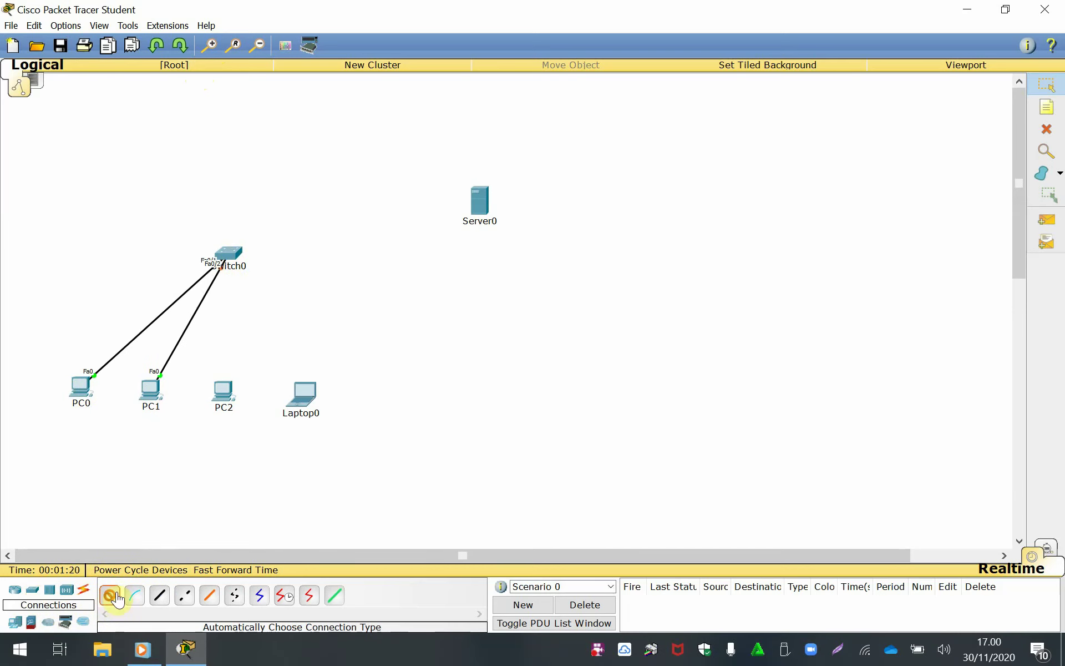
click(222, 393)
click(234, 253)
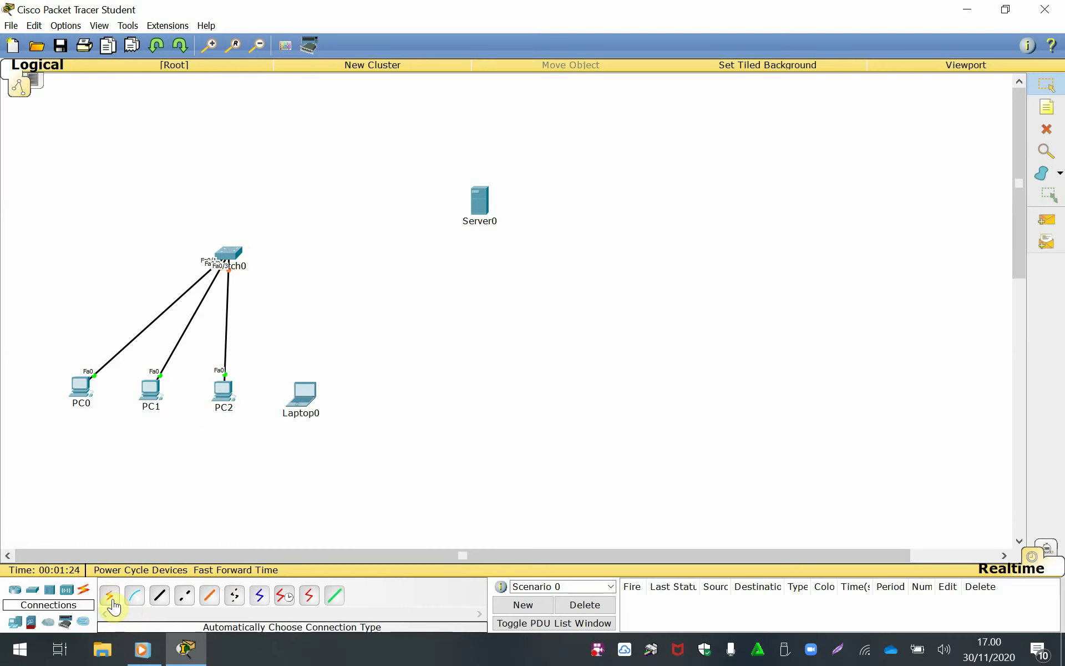
click(112, 602)
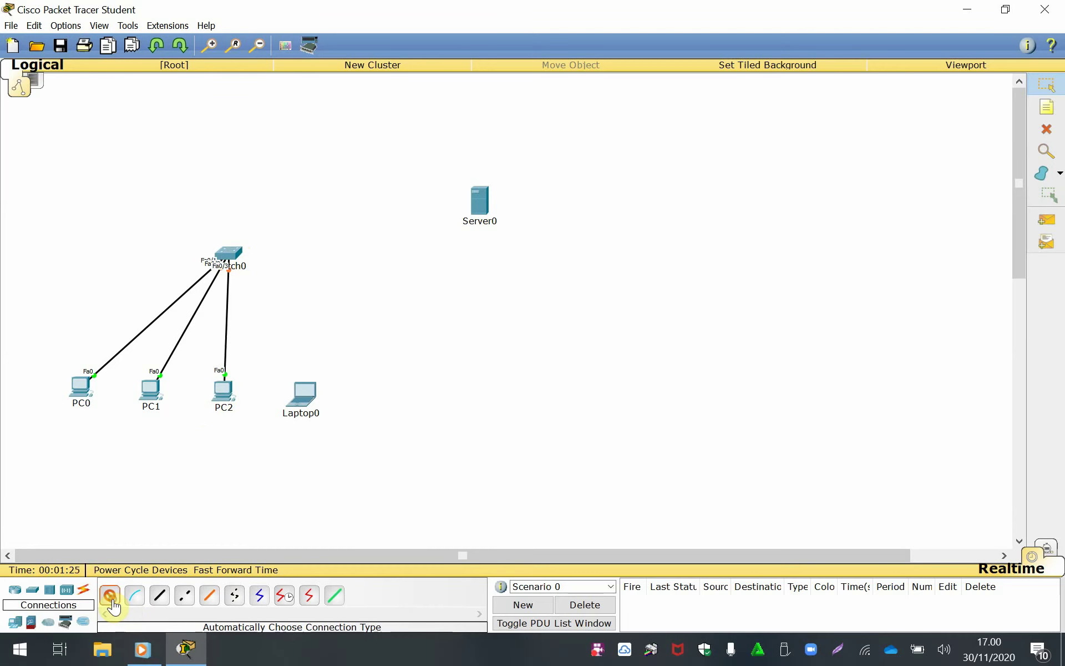
click(297, 399)
click(232, 257)
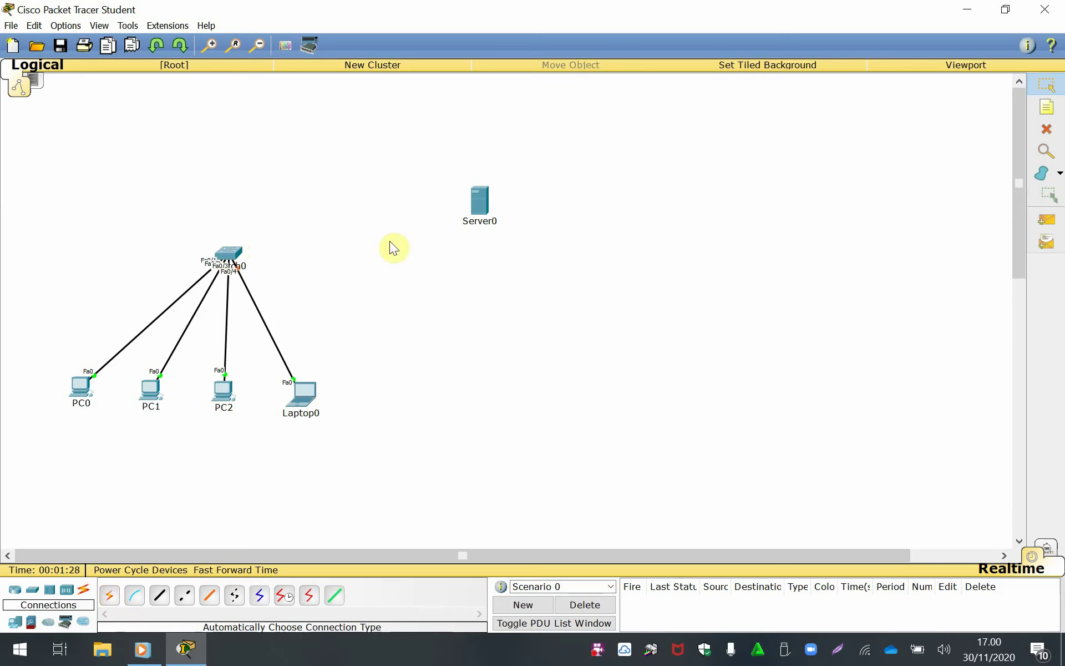
Move Server0 closer to the switch and connect Switch0 to it with the automatic connection type.
drag(480, 224, 405, 215)
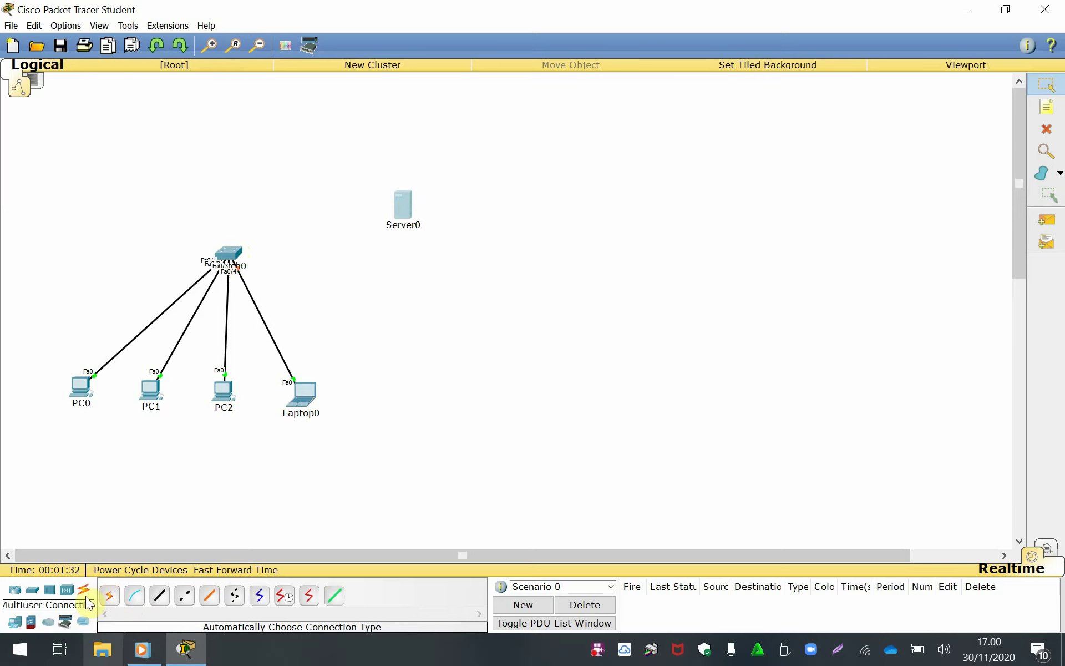
click(106, 599)
click(226, 257)
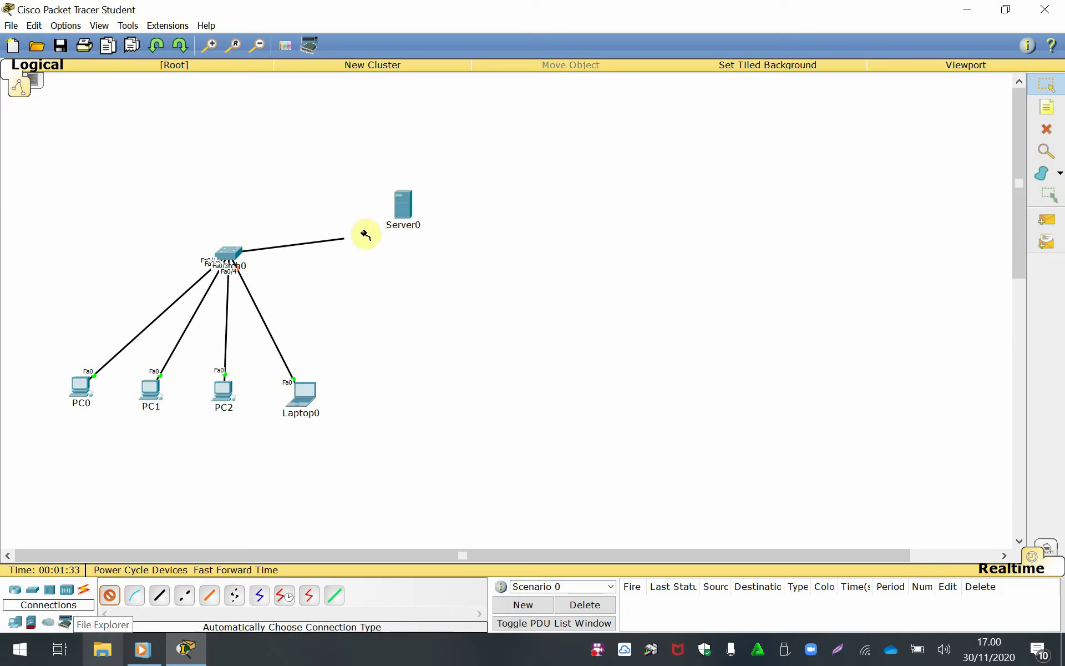
click(402, 210)
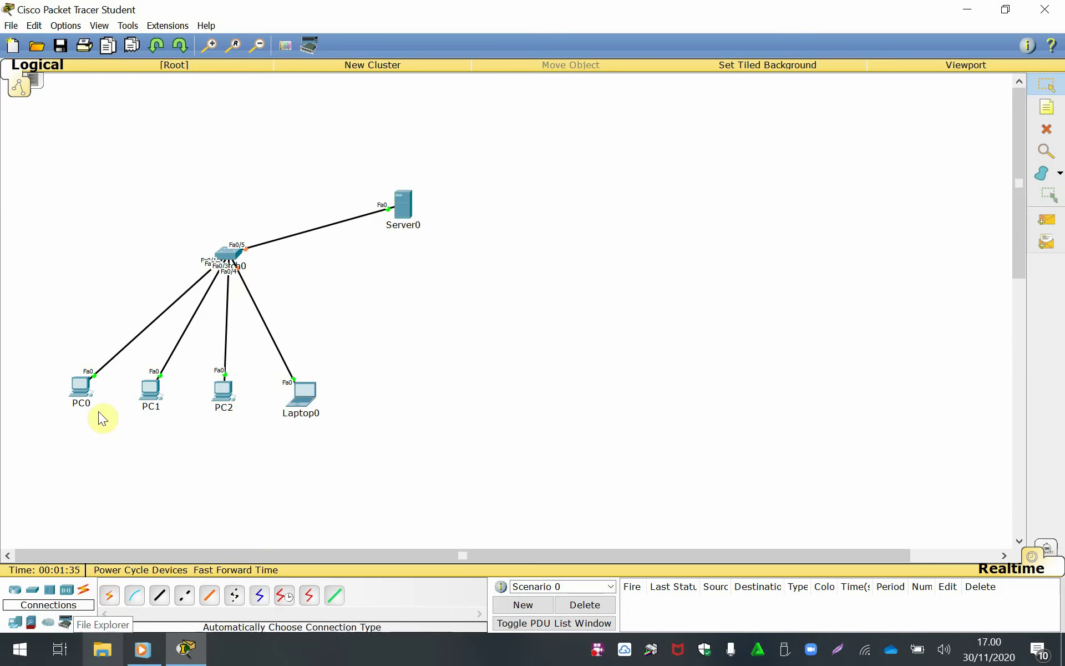
Adjust the positions of Laptop0, PC2, PC1 and PC0 to space out the row below the switch.
drag(309, 400, 321, 397)
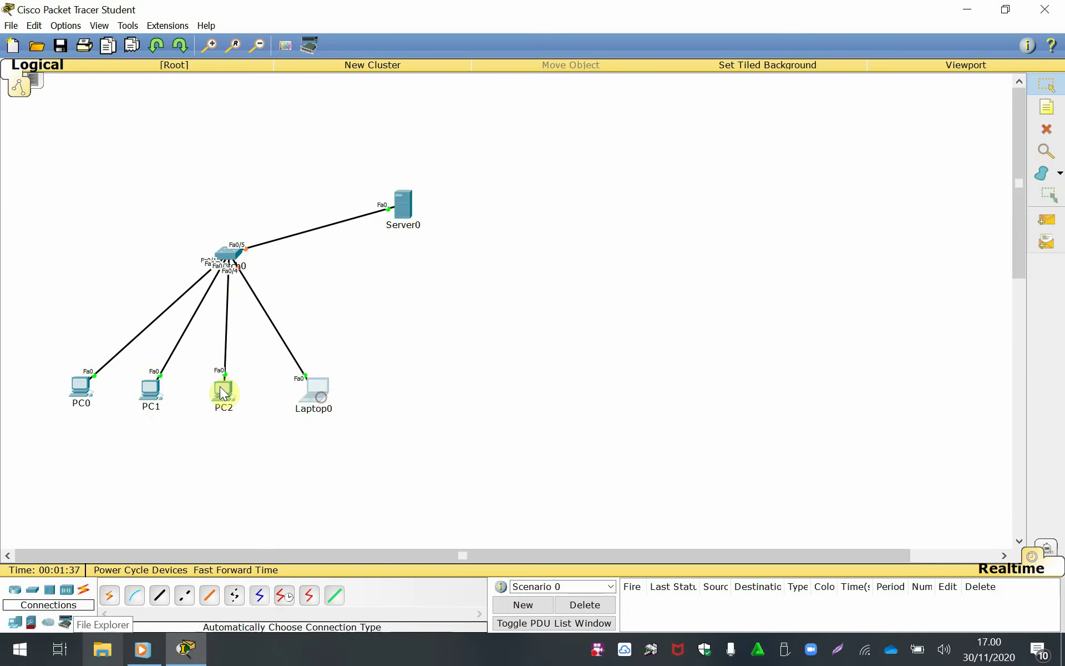
mouse_move(219, 386)
mouse_down()
mouse_move(228, 390)
mouse_move(218, 382)
mouse_up()
drag(151, 389, 148, 392)
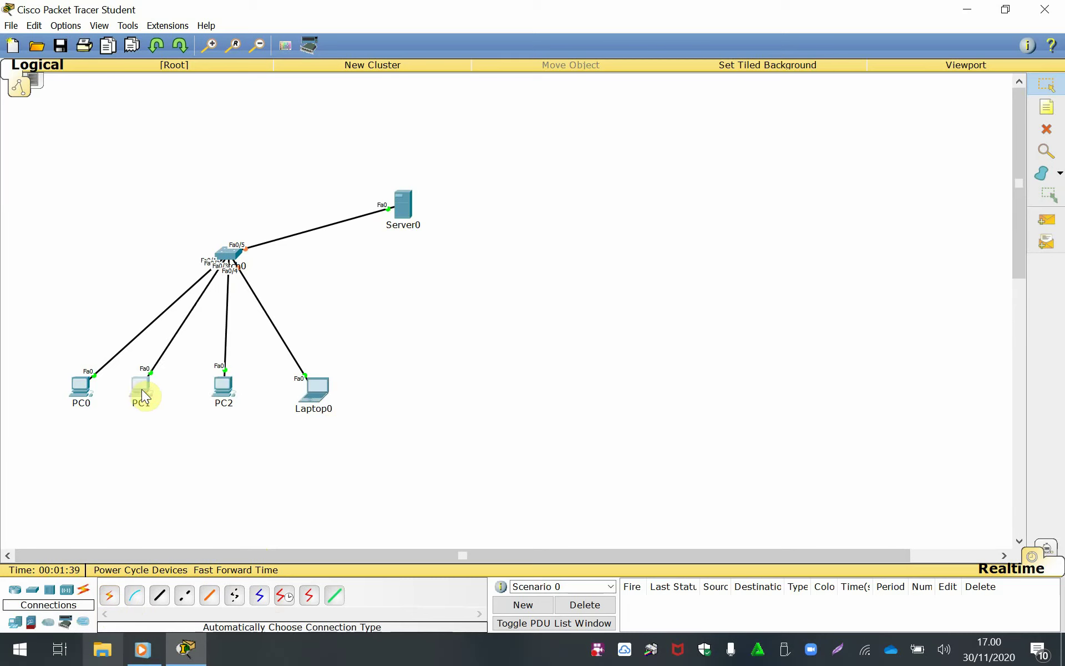
drag(81, 388, 71, 392)
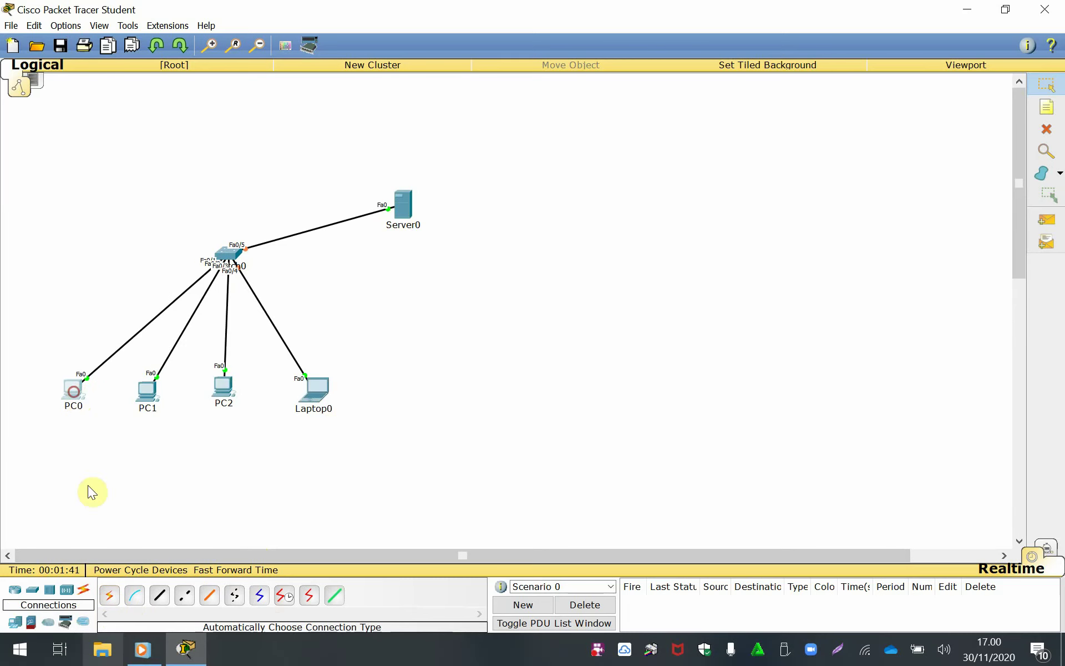
Add an AccessPoint-PT-N wireless access point to the lower right of Server0.
click(66, 593)
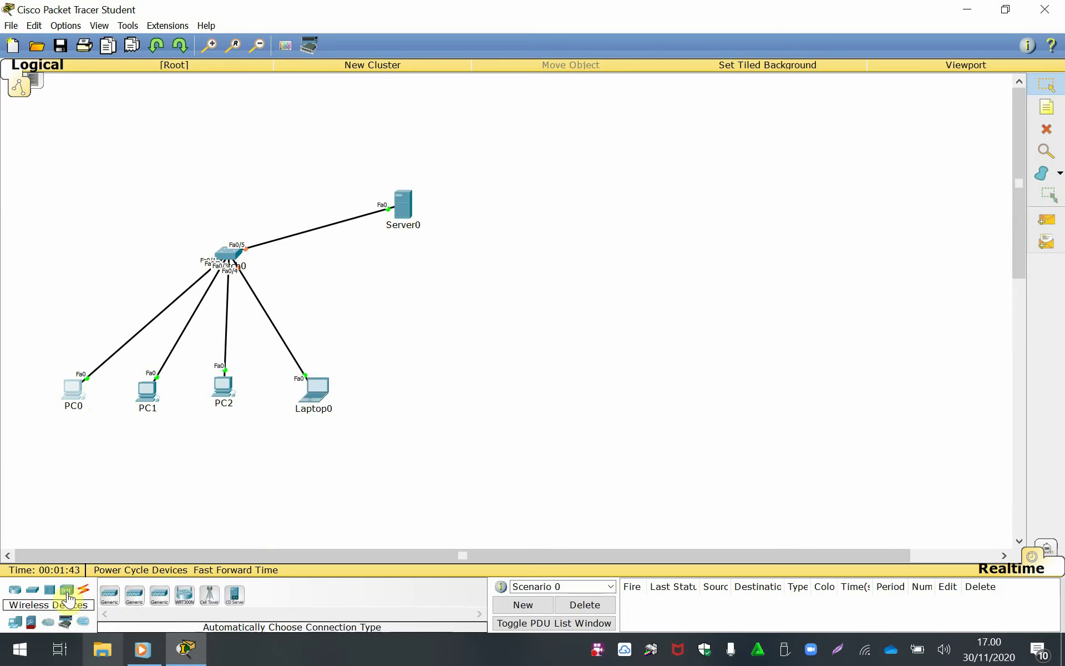
drag(156, 609, 460, 313)
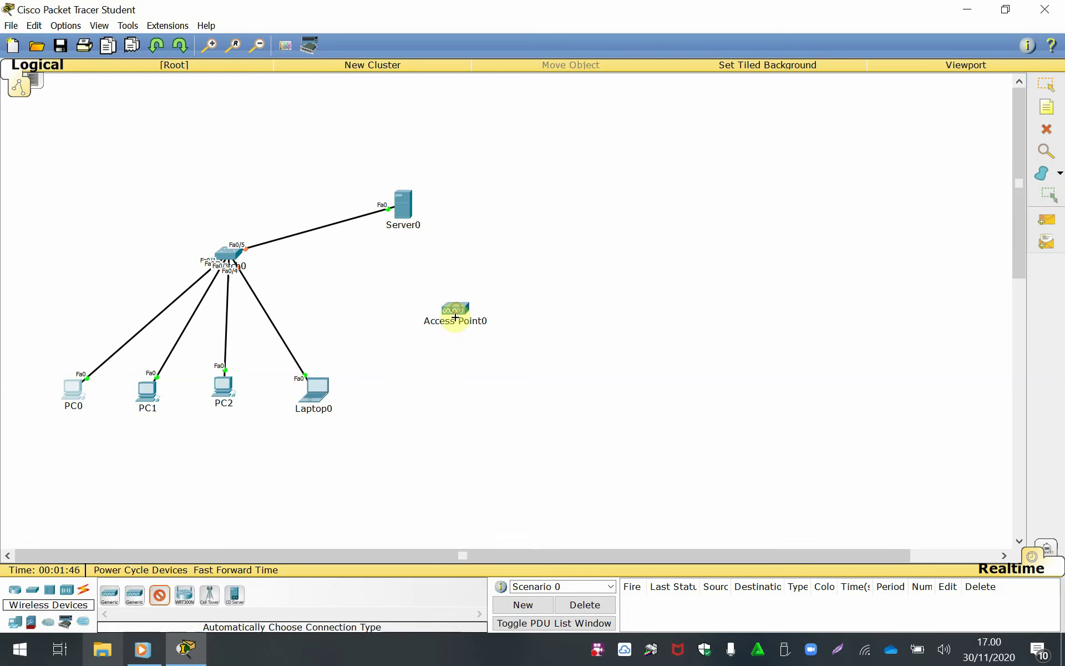
click(85, 592)
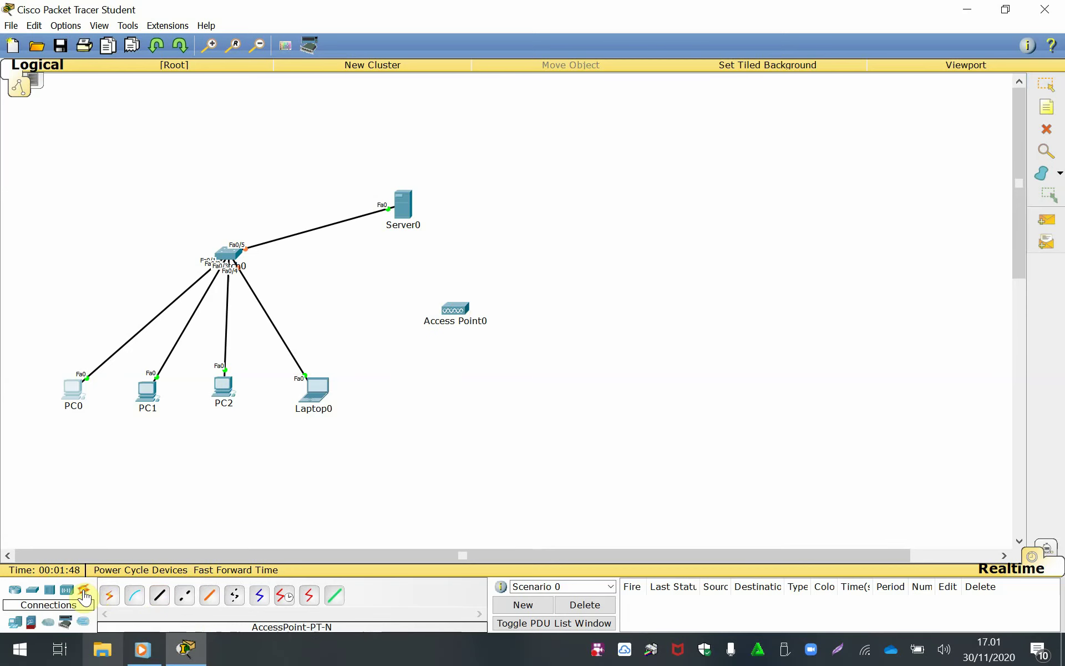
Place a laptop, a smartphone and a wireless tablet around the lower side of Access Point0, shifting the laptop slightly left.
click(15, 627)
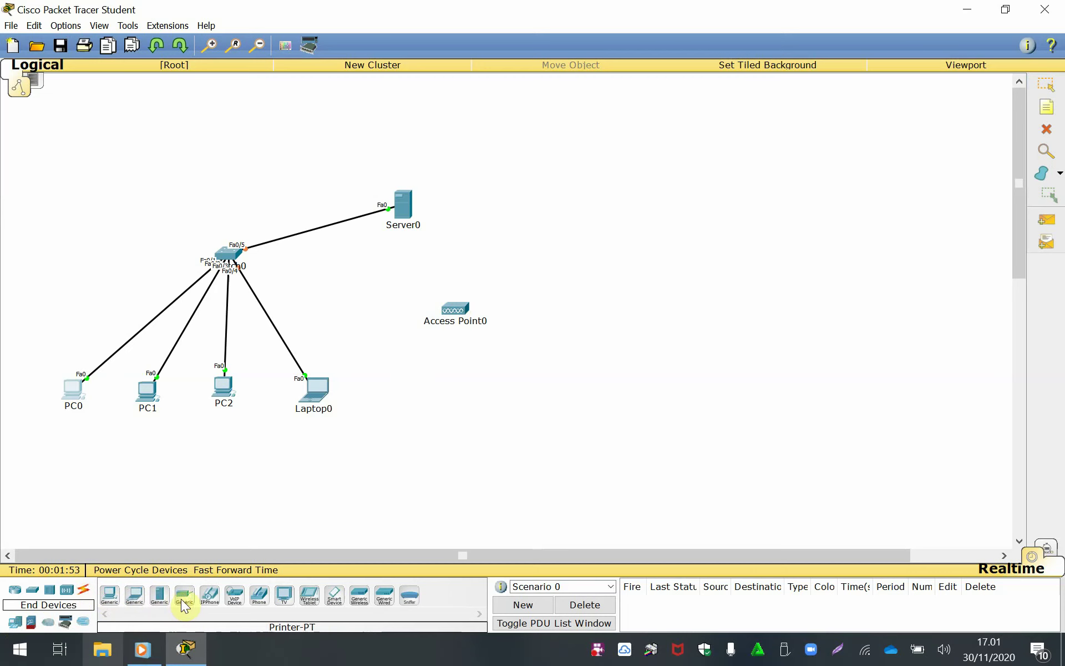
drag(150, 599, 443, 430)
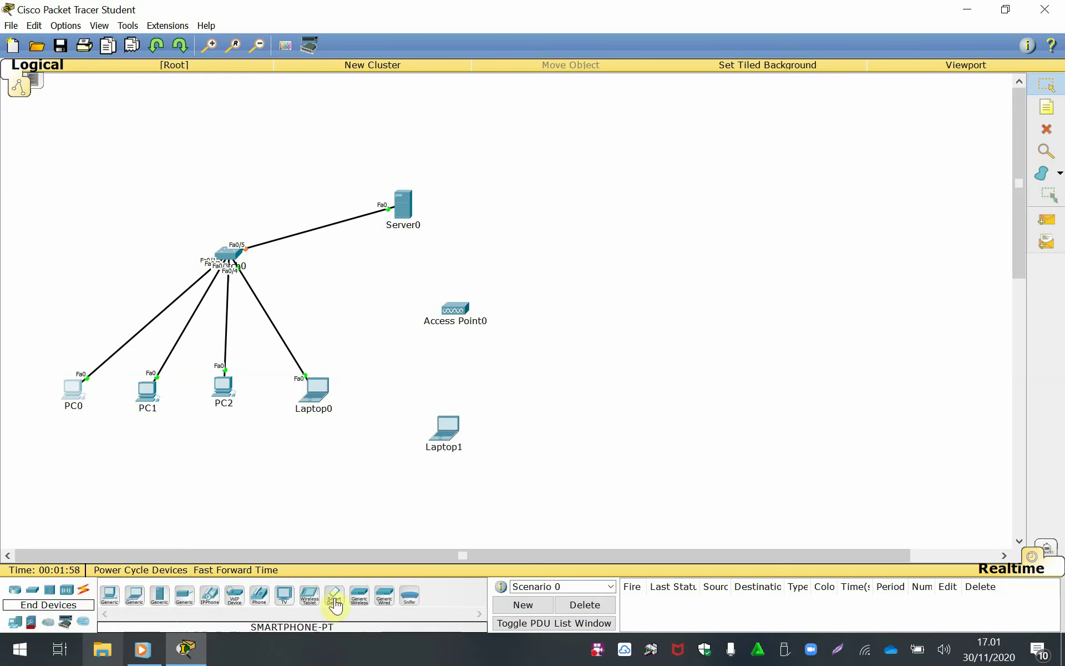
drag(333, 598, 548, 420)
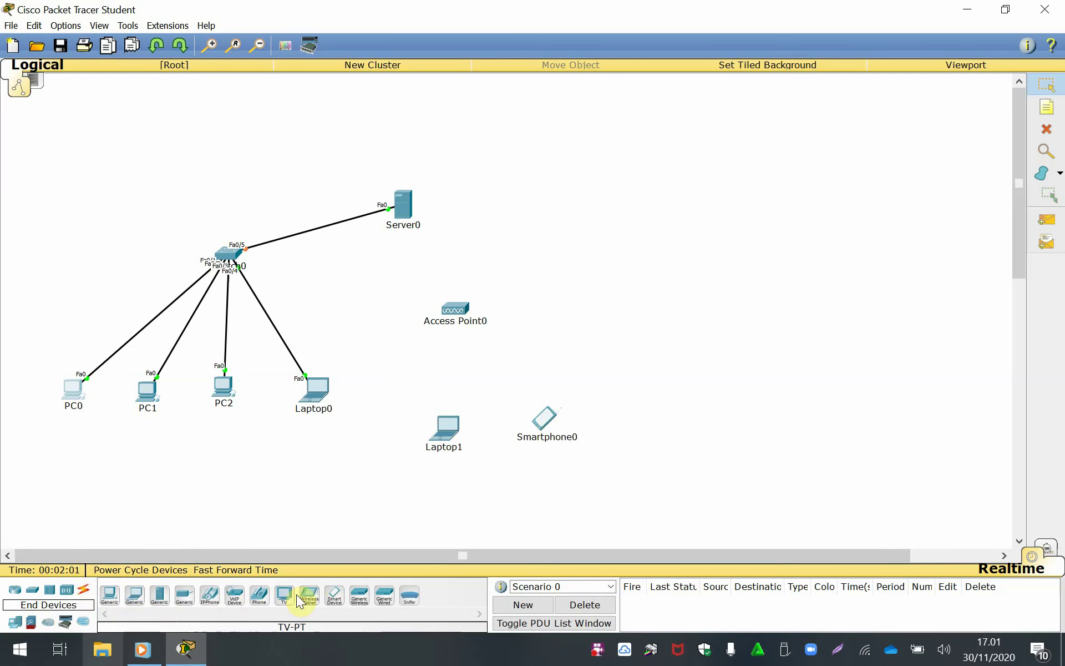
drag(309, 602, 620, 360)
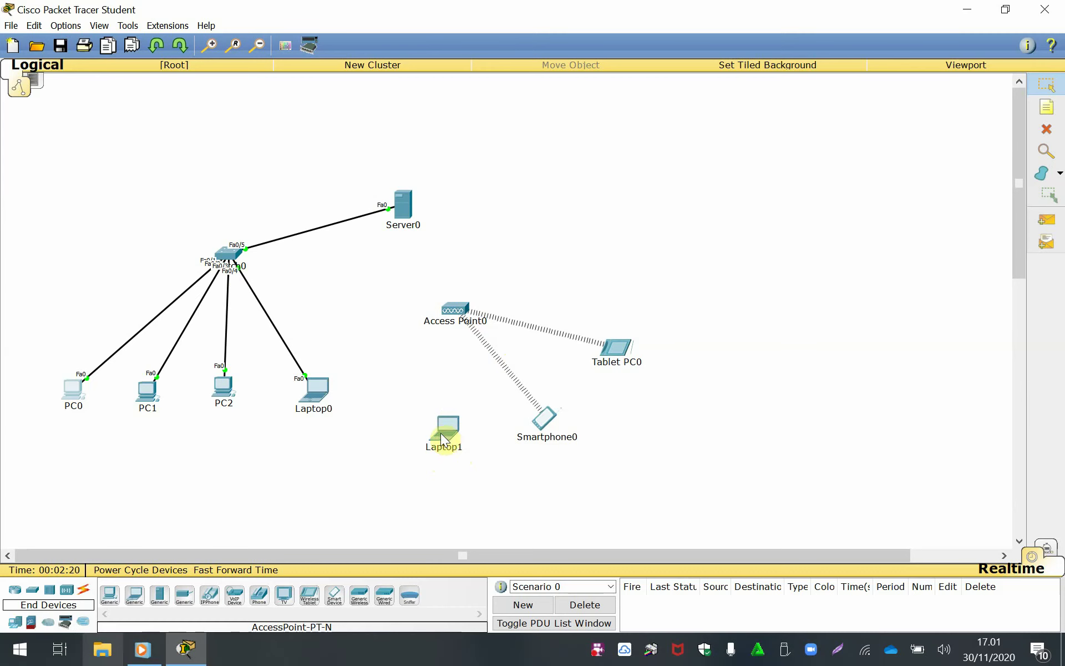
drag(443, 435, 436, 433)
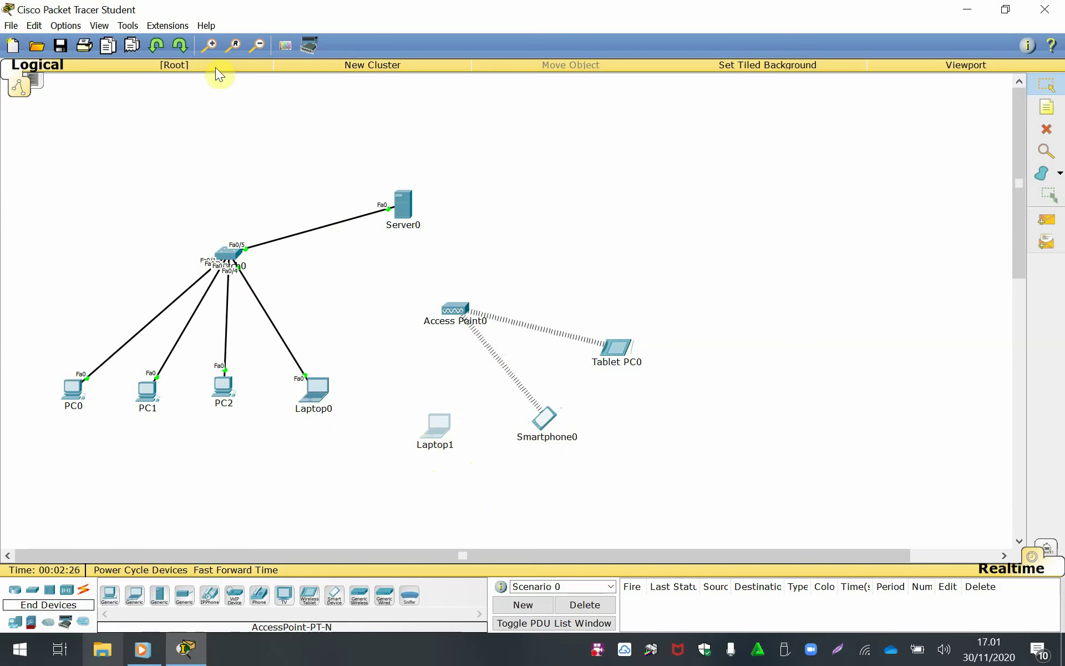
Replace Laptop1's wired network module with the WPC300N wireless module and close the device window.
click(210, 46)
click(213, 48)
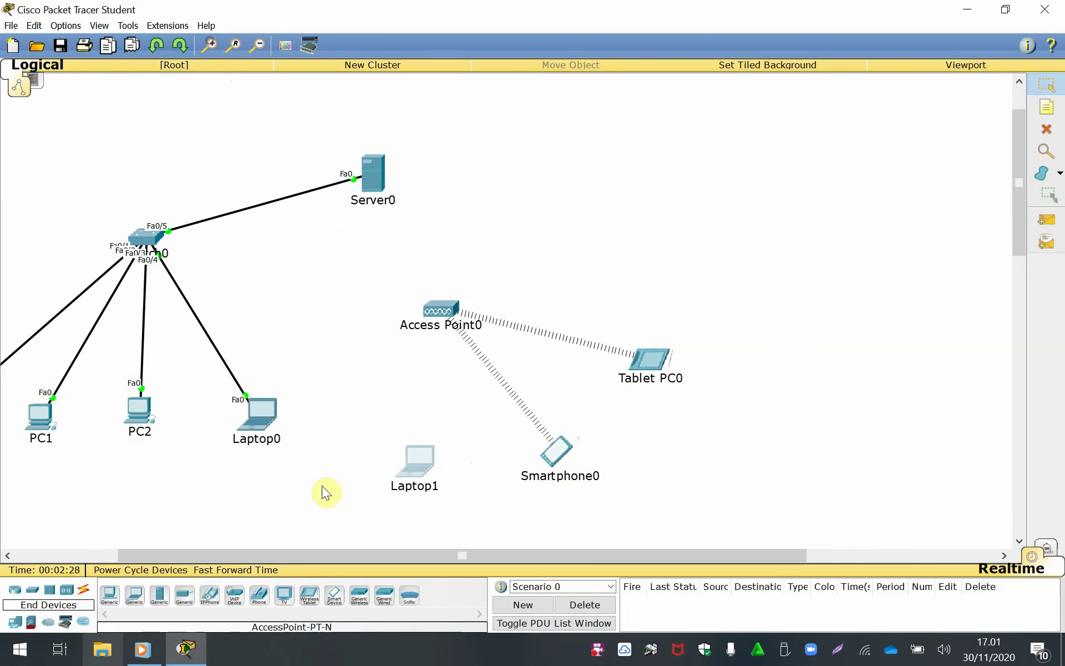
drag(292, 554, 221, 557)
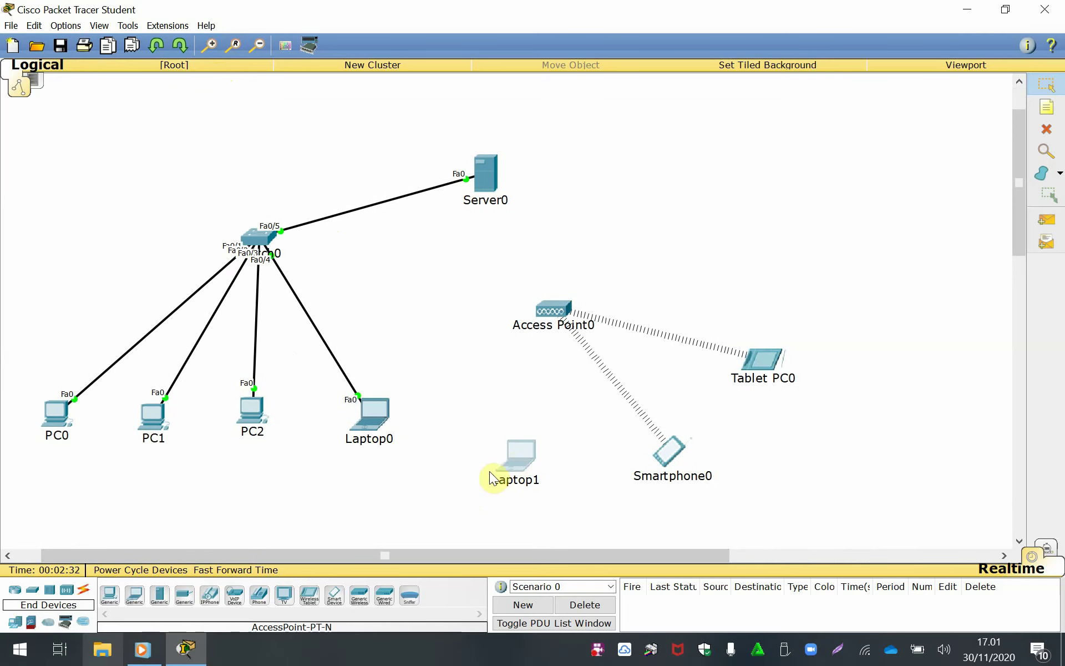
click(522, 467)
drag(508, 190, 770, 163)
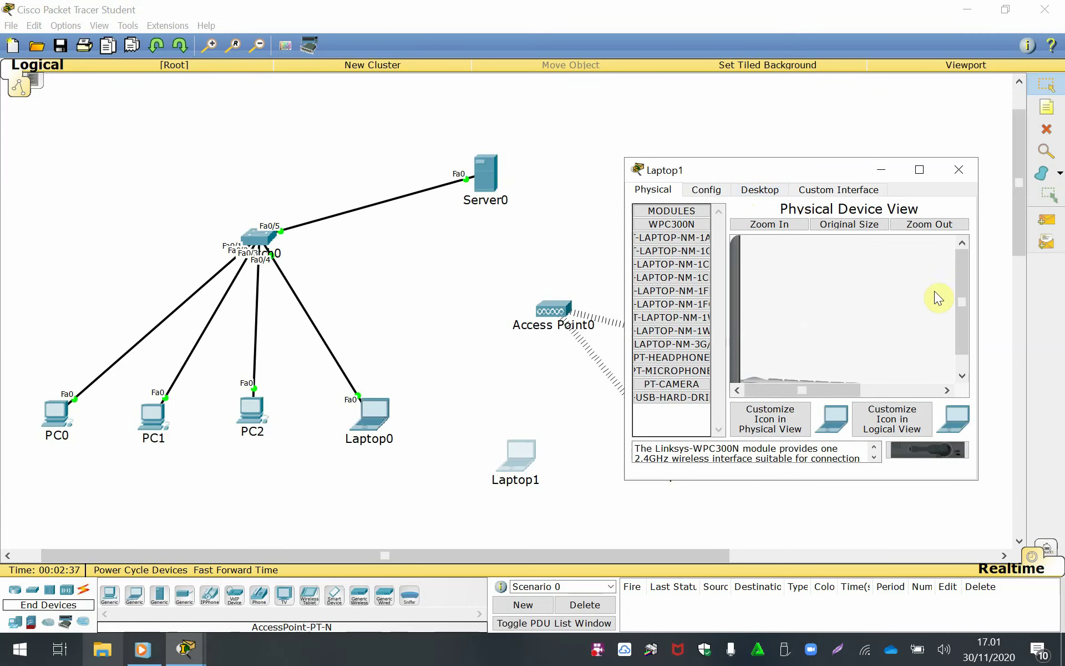
drag(966, 279, 965, 317)
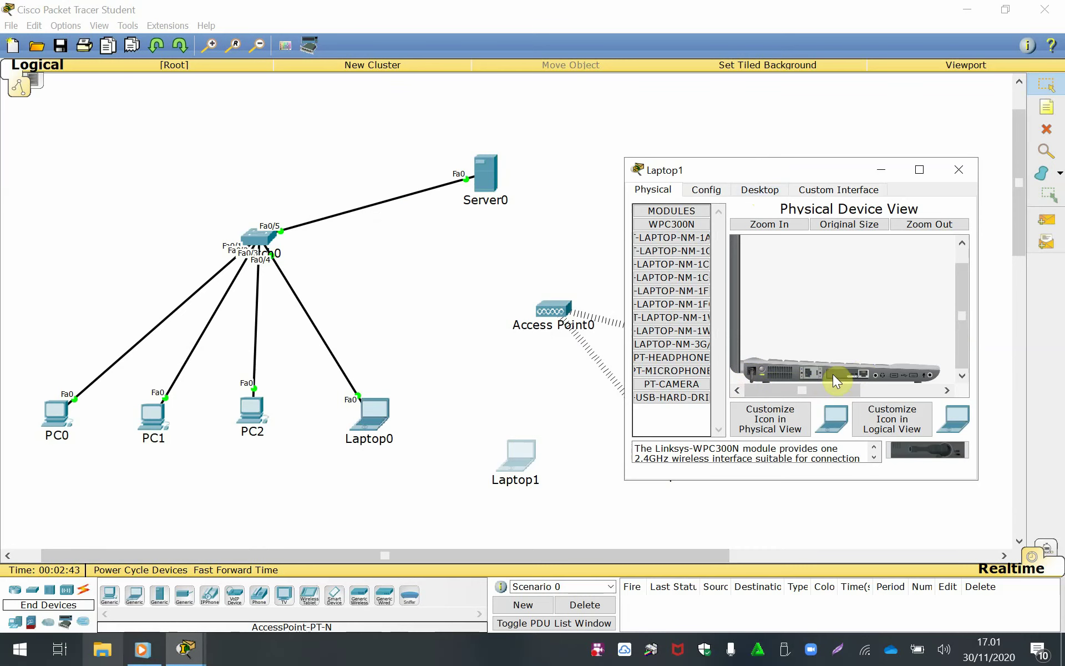
drag(862, 370, 866, 375)
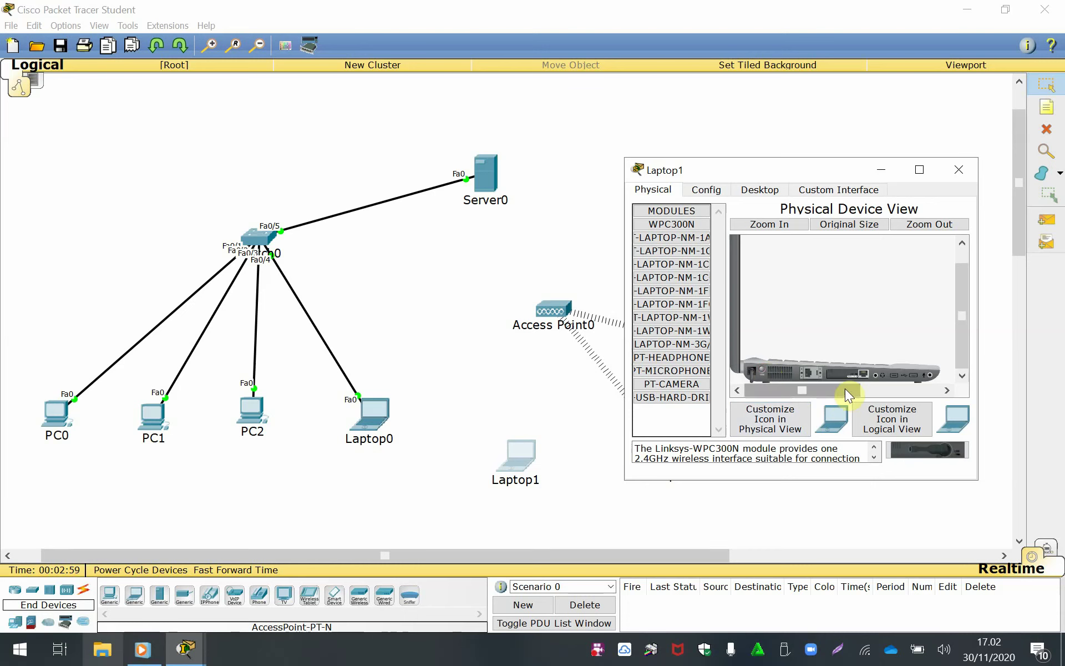
drag(861, 379, 673, 388)
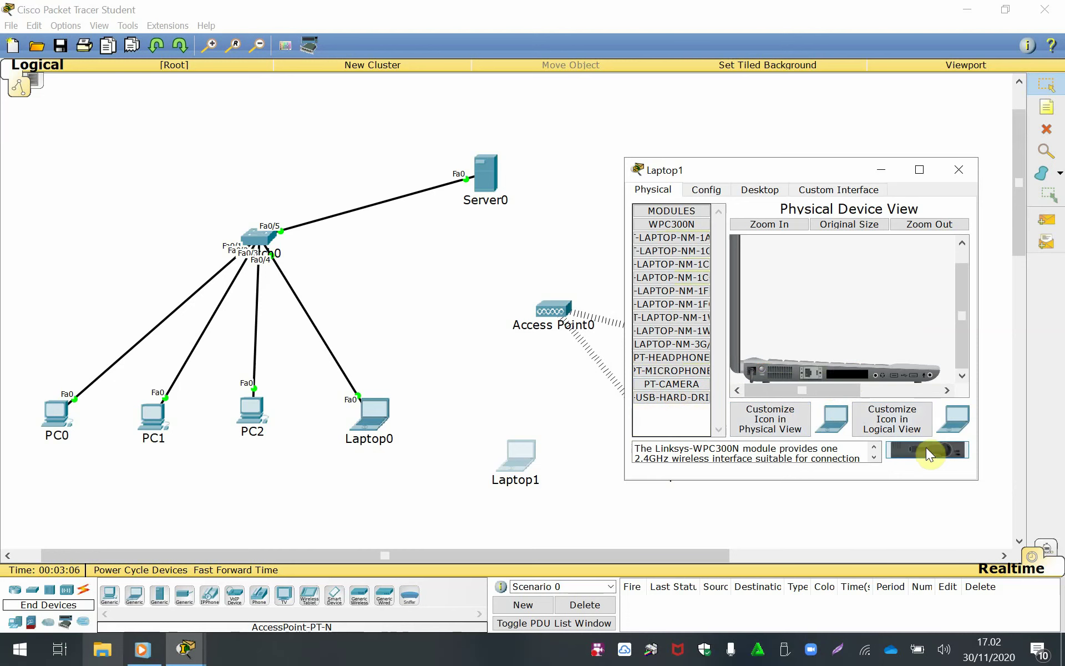
drag(936, 459, 848, 378)
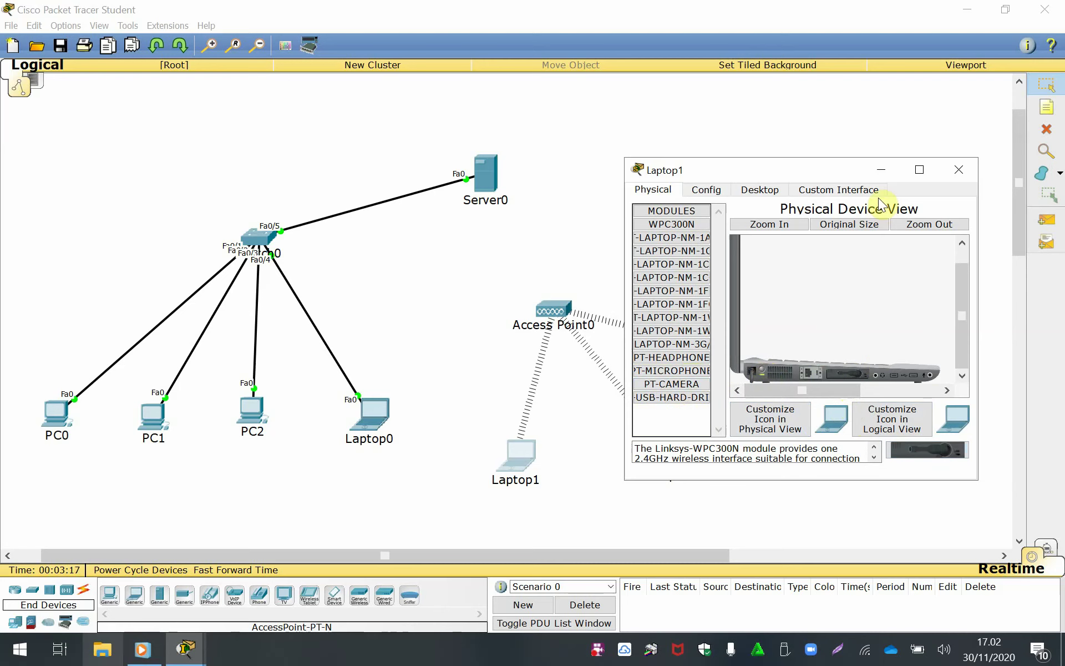
click(959, 169)
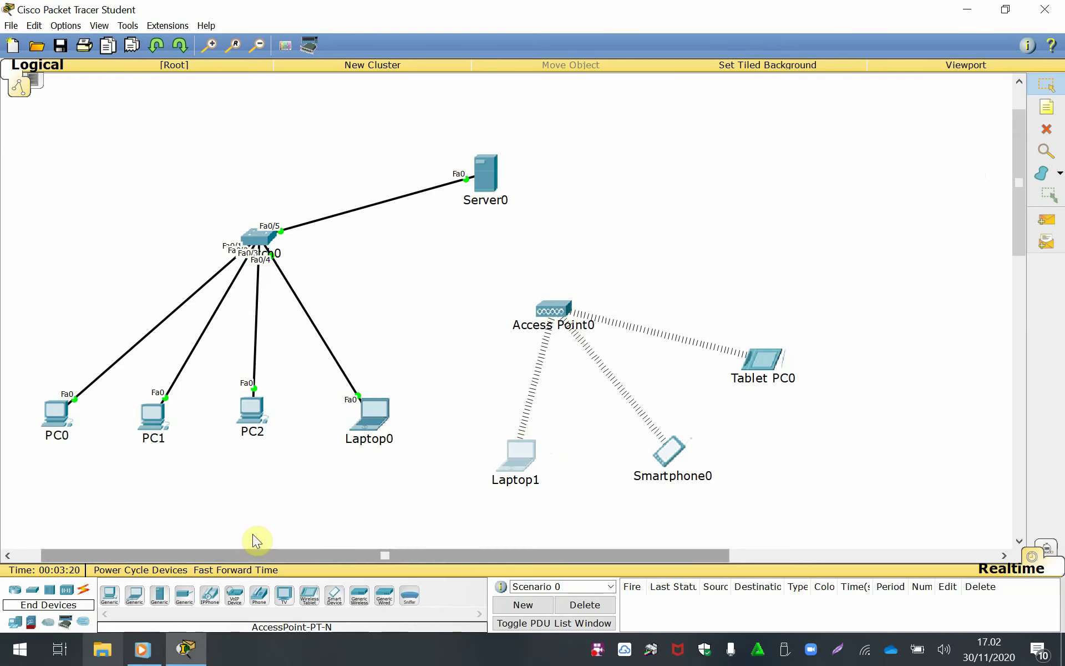
Connect Access Point0 to Switch0 with the automatically chosen connection type.
click(82, 593)
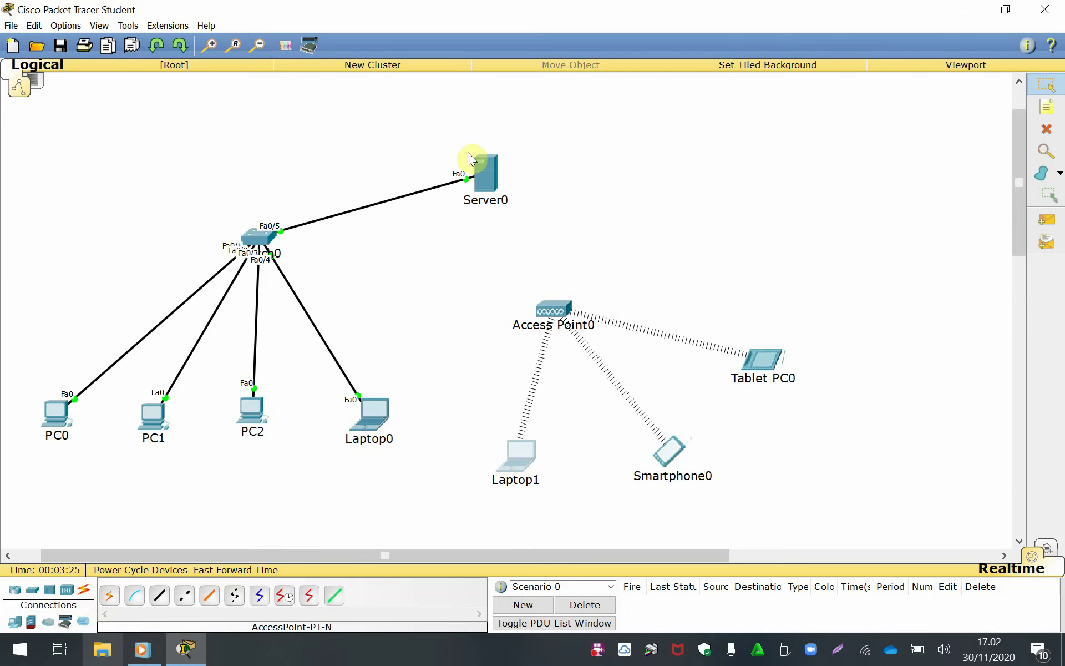
click(109, 594)
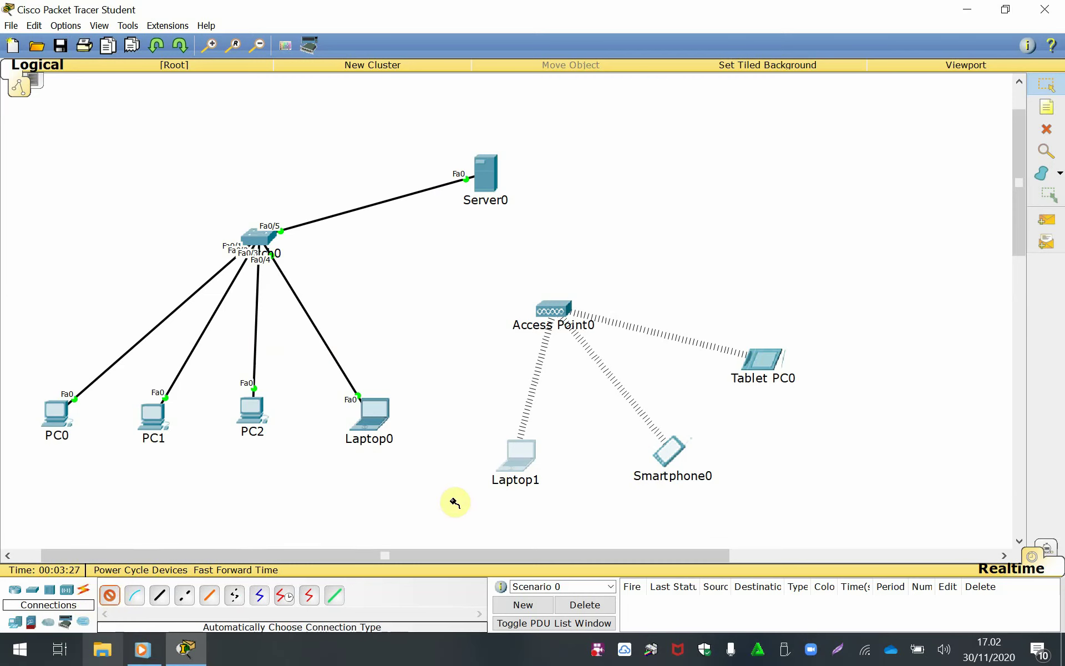
click(560, 313)
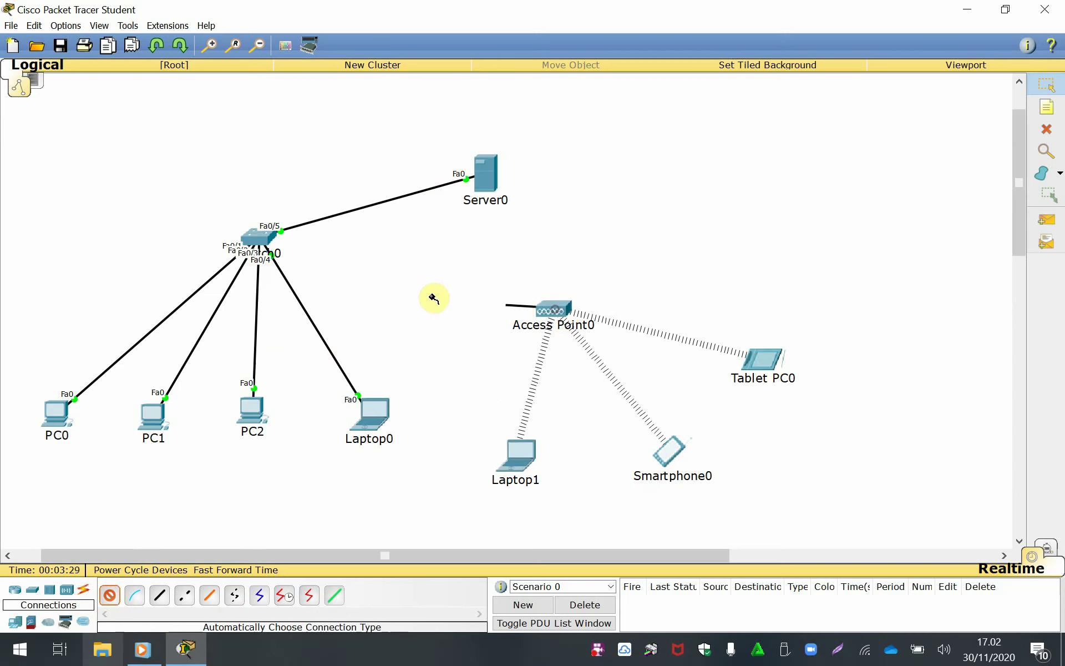
click(259, 243)
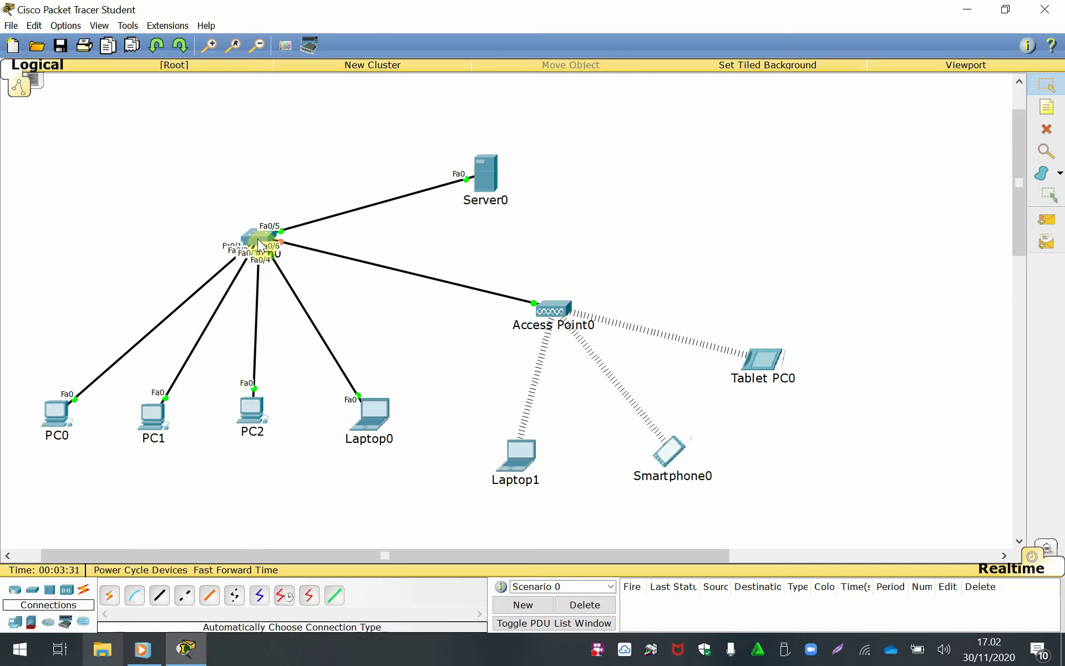
Move Server0 to the lower right and Switch0 to the upper left, then shift Laptop0, PC2, PC1 and PC0 slightly up.
drag(488, 178, 552, 206)
drag(243, 238, 200, 189)
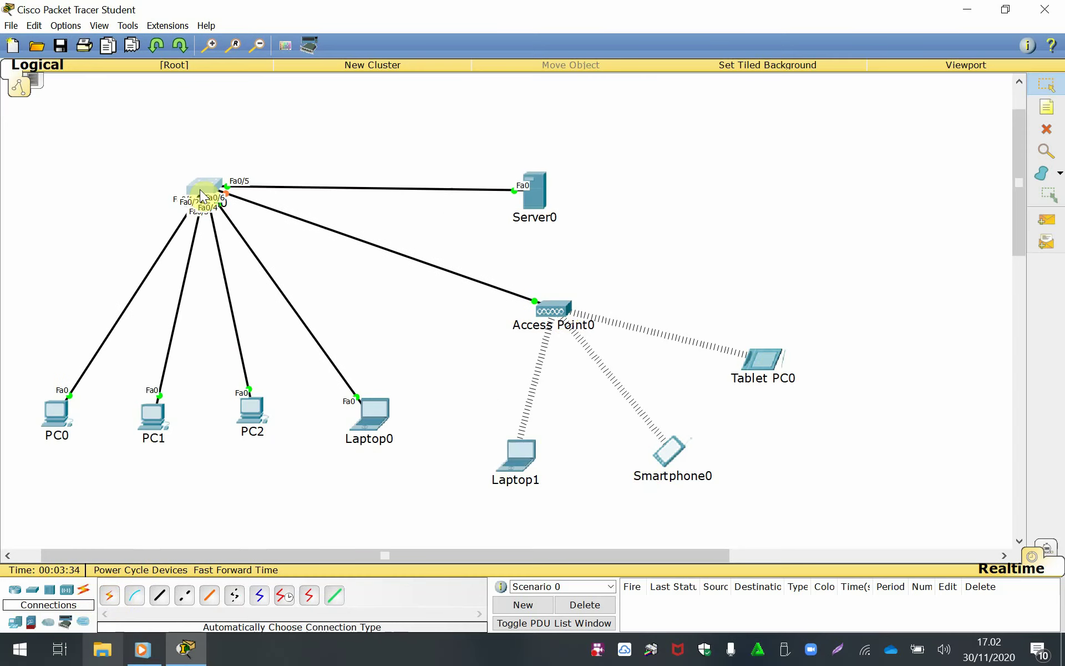
drag(369, 418, 352, 411)
drag(255, 420, 248, 403)
drag(356, 408, 359, 397)
click(154, 410)
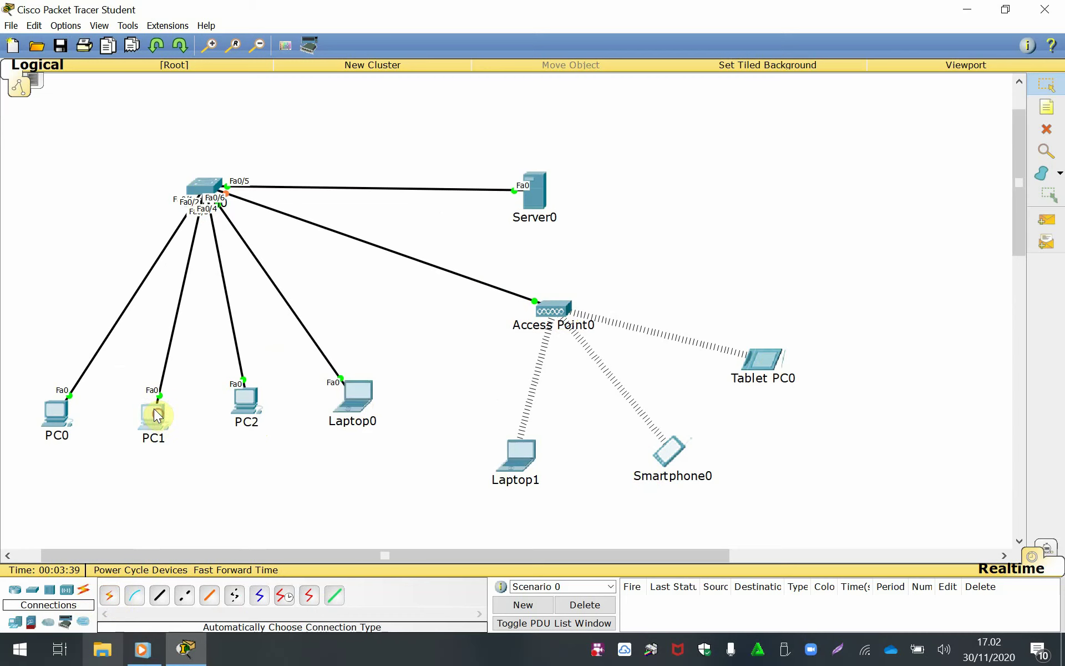
drag(159, 415, 144, 411)
drag(57, 414, 56, 398)
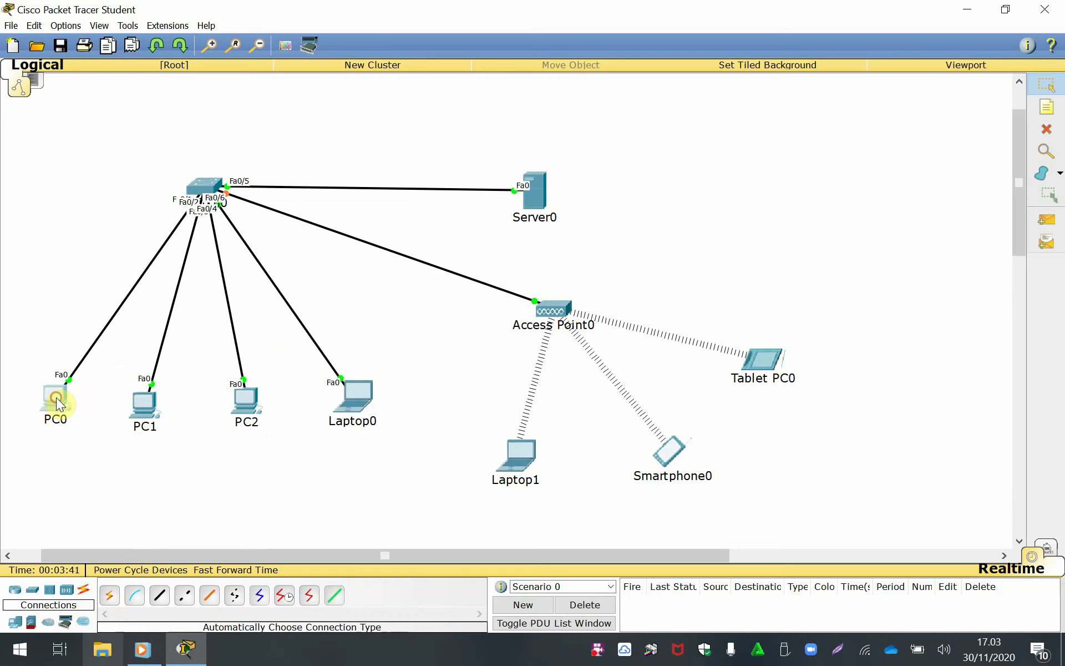
Move Access Point0 to the left and bring Laptop1, Smartphone0 and Tablet PC0 up and left around it.
drag(557, 318, 510, 310)
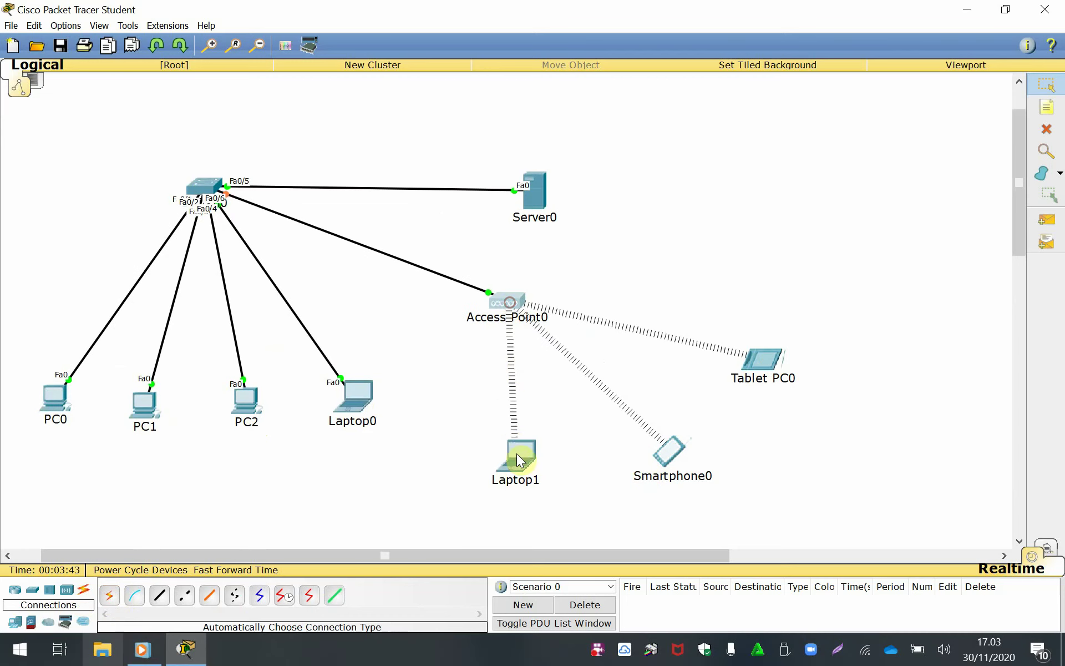
drag(520, 458, 483, 419)
drag(657, 456, 612, 416)
drag(752, 370, 692, 314)
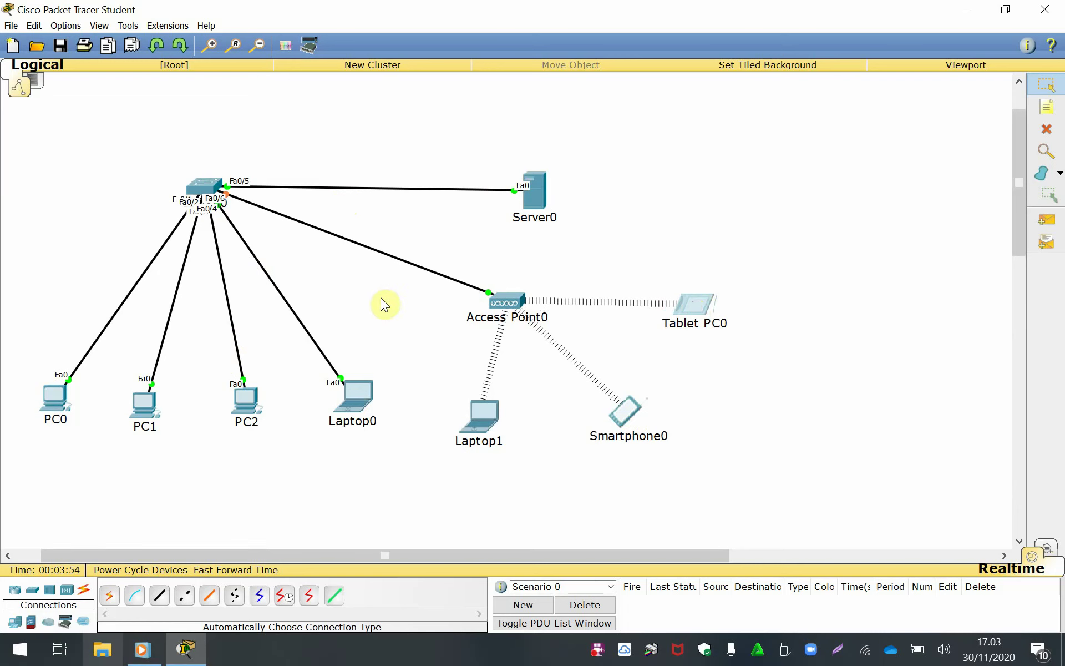
Nudge PC0, Laptop0 and PC2 slightly down and to the left in the wired row.
drag(52, 407, 48, 412)
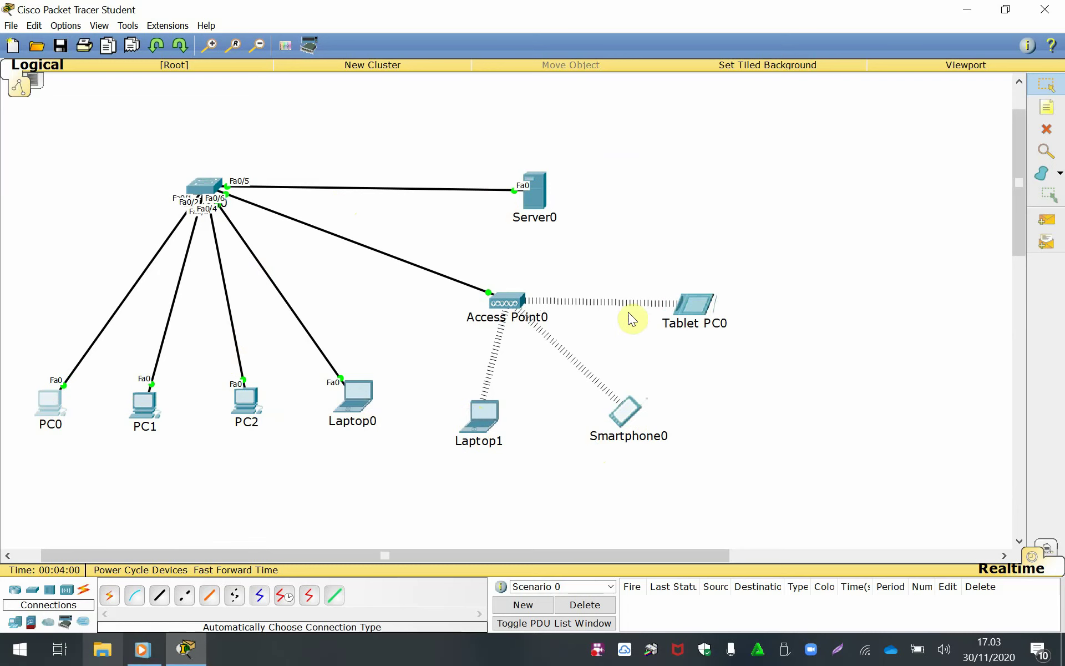
mouse_move(348, 396)
mouse_down()
mouse_move(335, 404)
mouse_move(344, 398)
mouse_up()
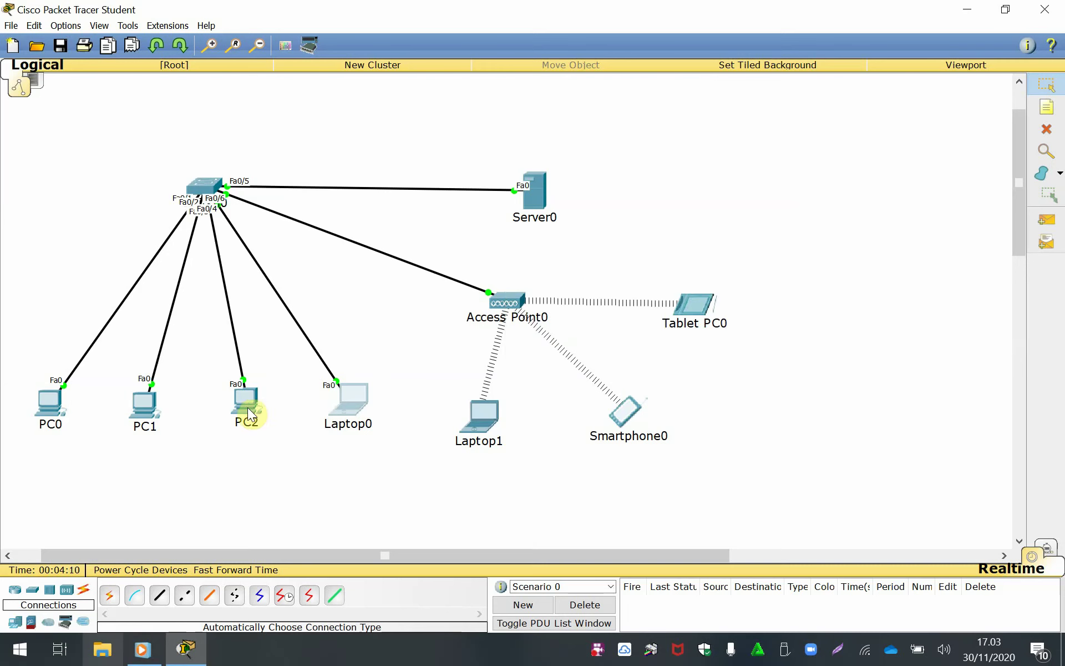
drag(248, 407, 244, 408)
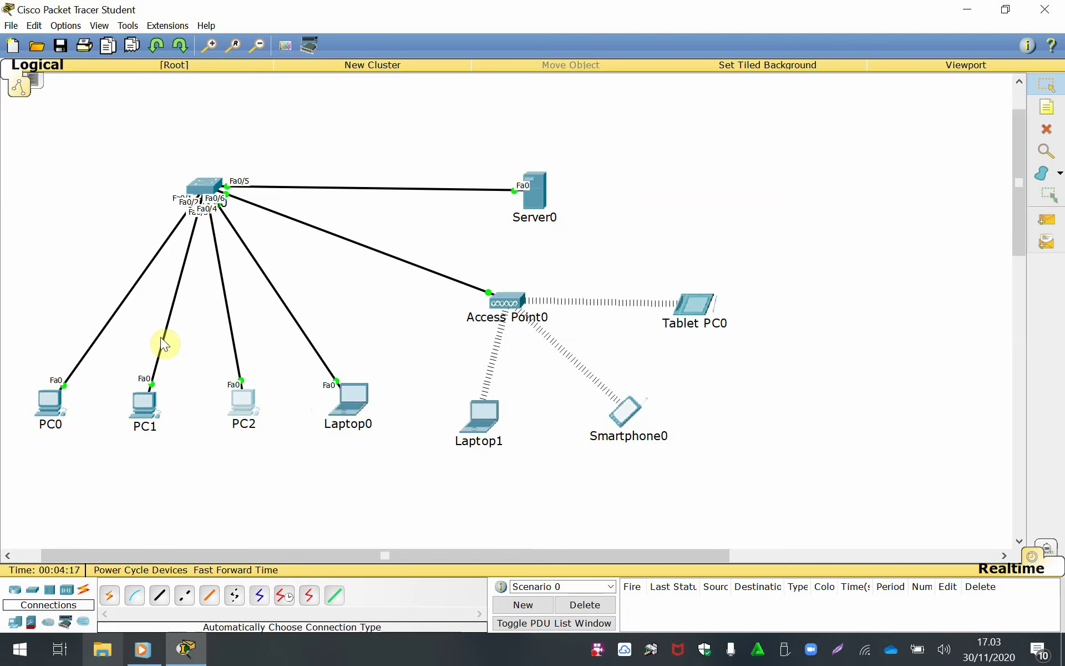
Assign the static IP address 192.168.1.1 to Server0's FastEthernet0 interface.
click(541, 204)
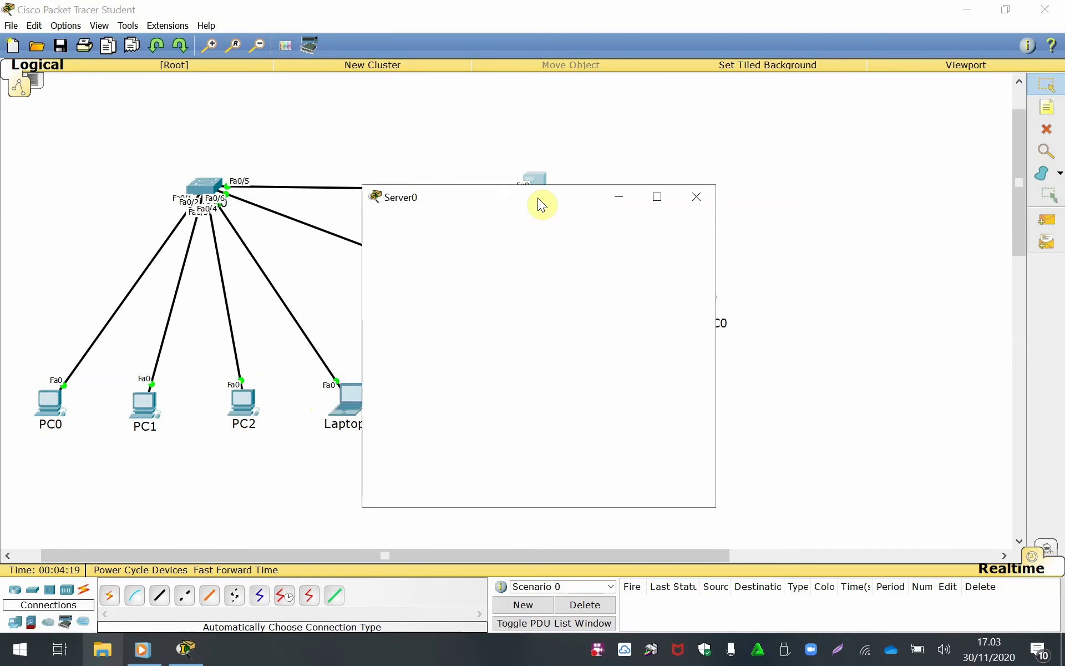
drag(540, 205, 782, 249)
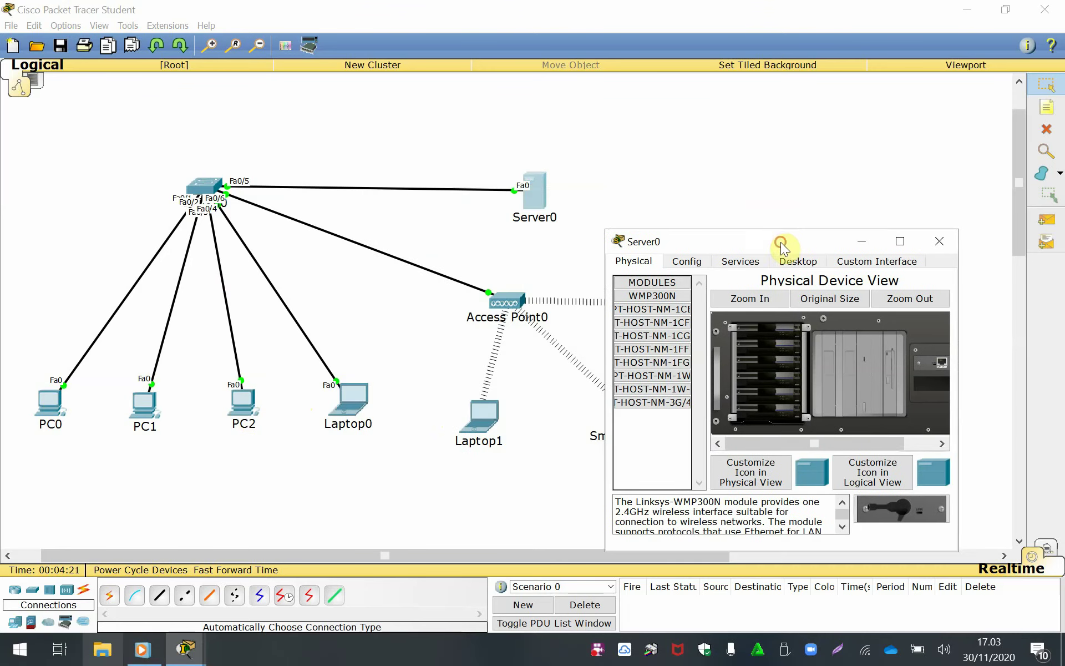
click(797, 261)
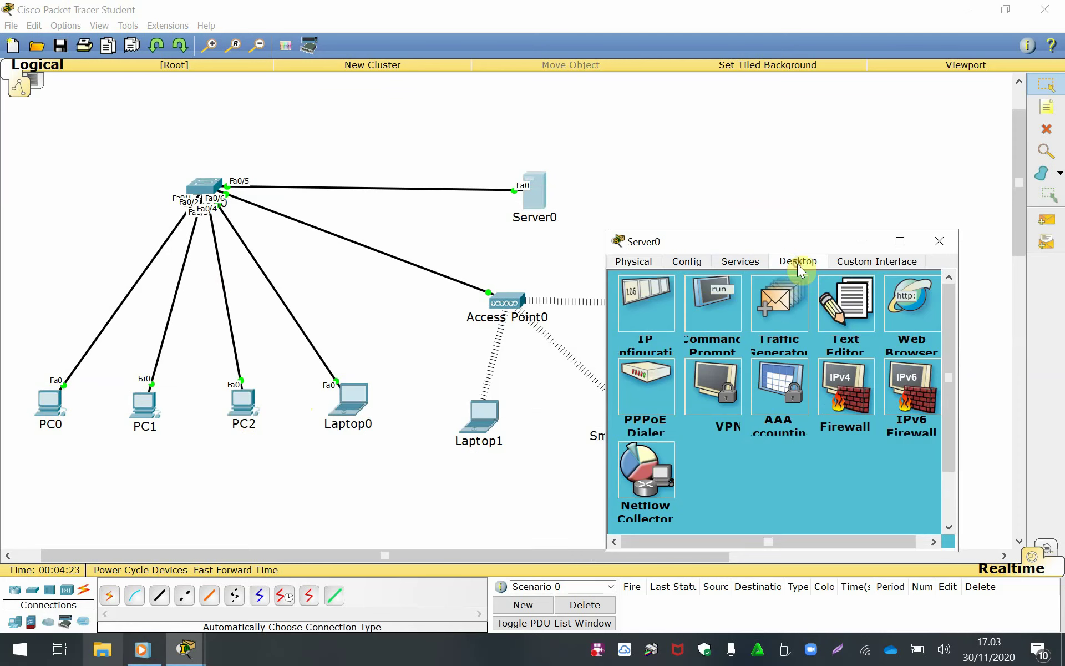
click(643, 315)
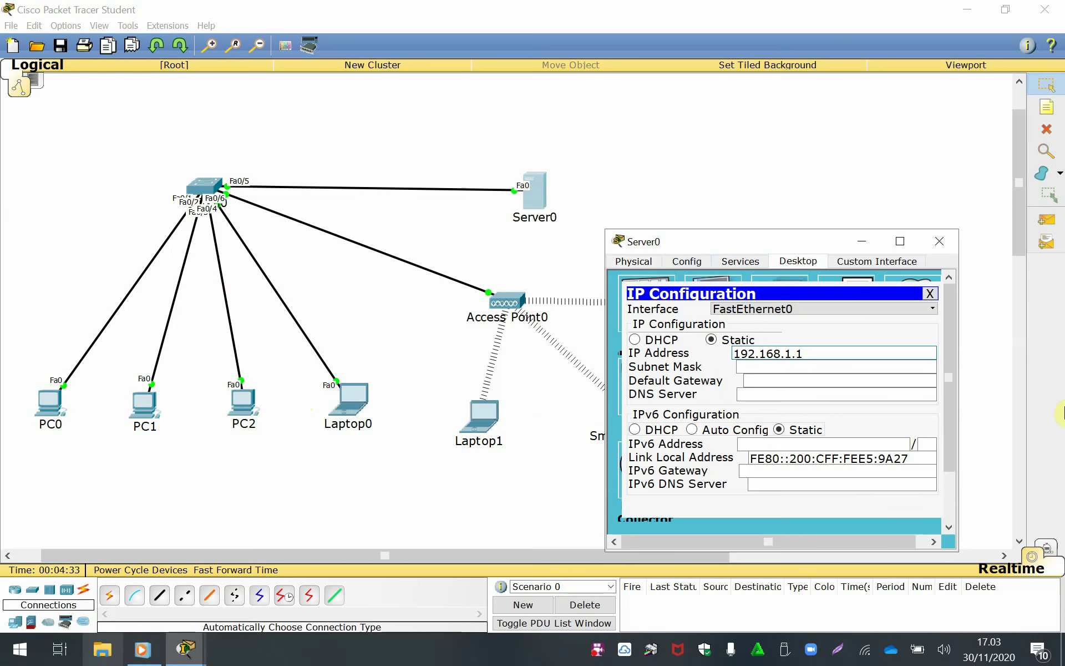
Set Server0's subnet mask to 255.255.255.0 and close its IP configuration and device window.
click(766, 368)
click(846, 375)
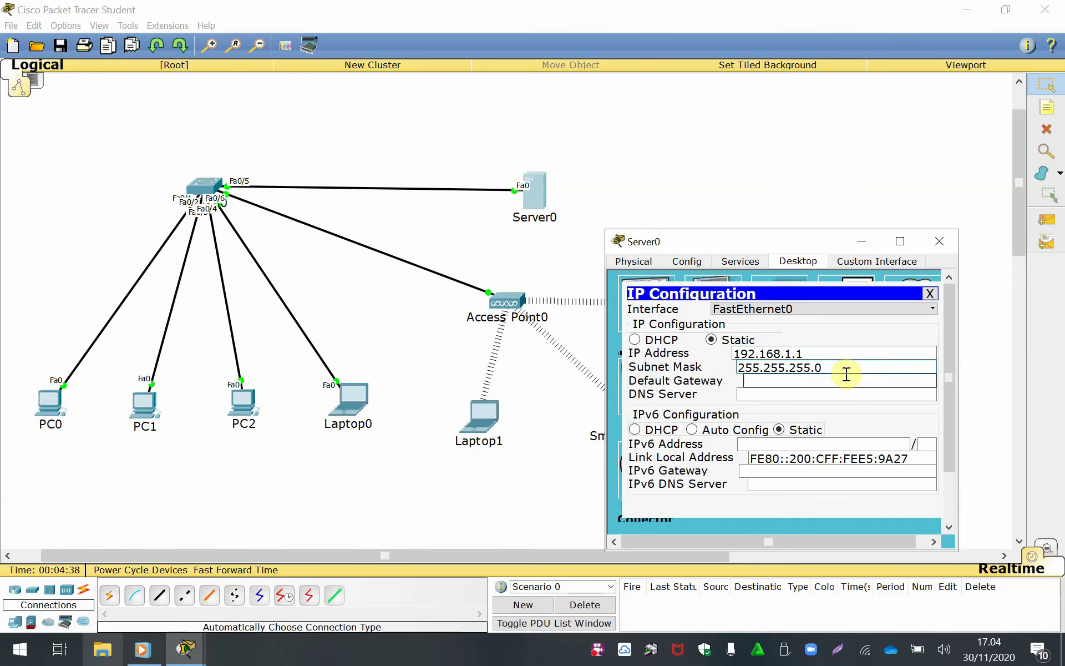
click(841, 367)
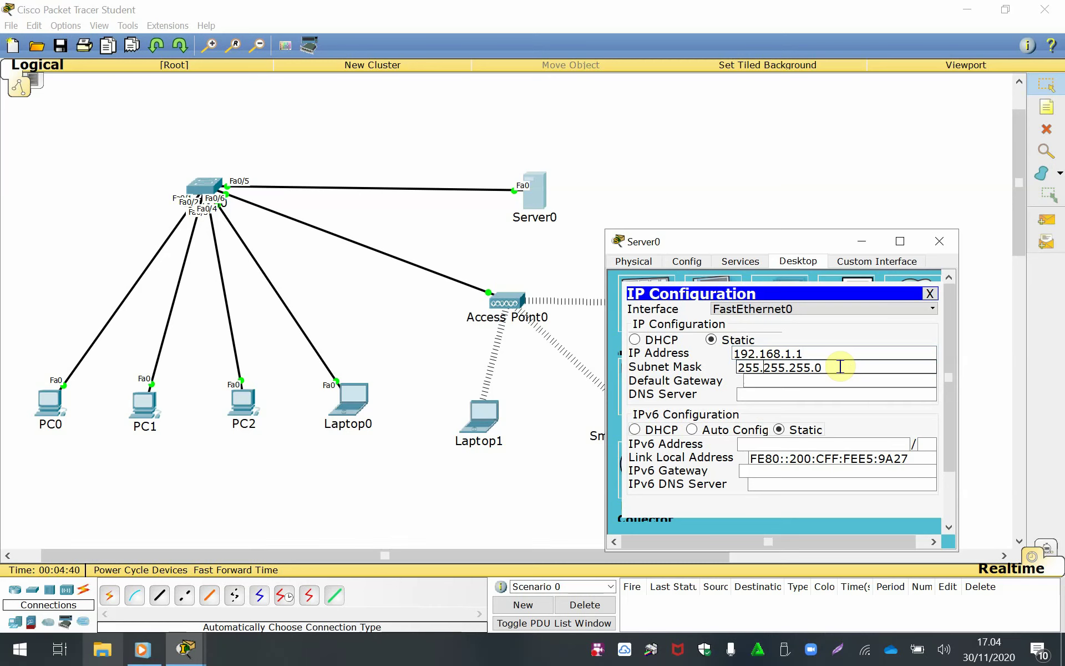
click(761, 398)
click(779, 238)
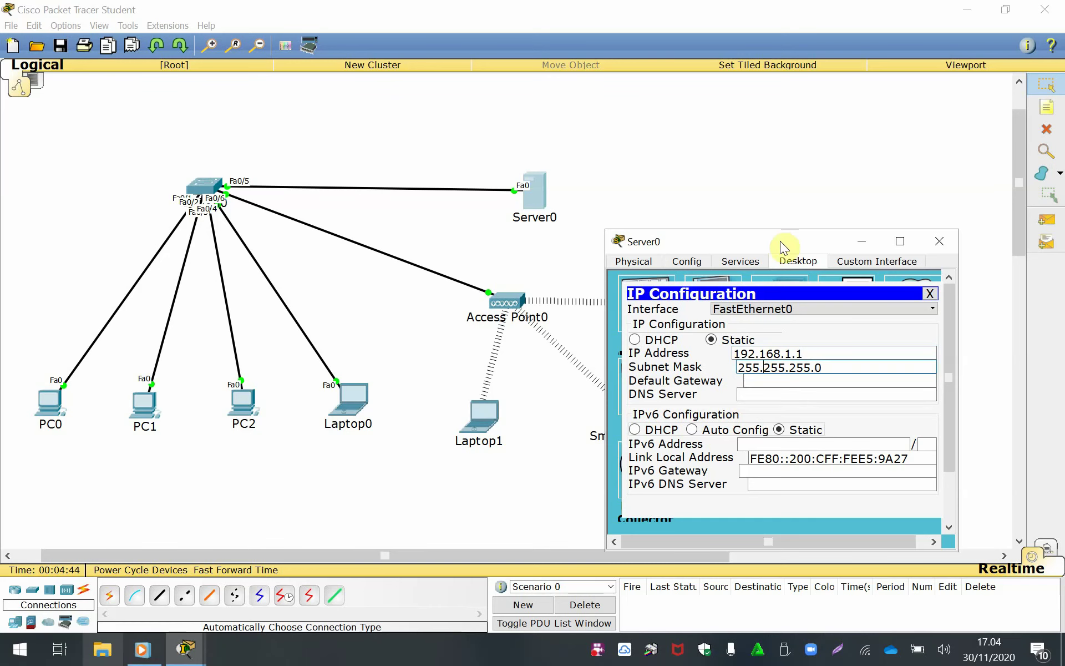
drag(825, 241, 880, 244)
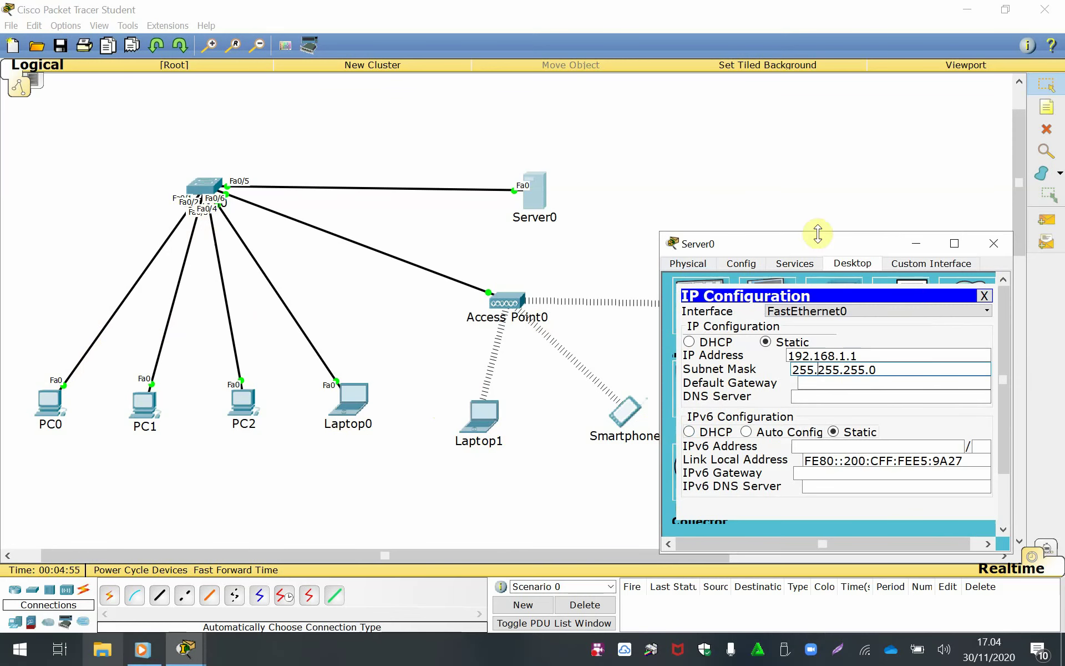
drag(816, 243, 666, 198)
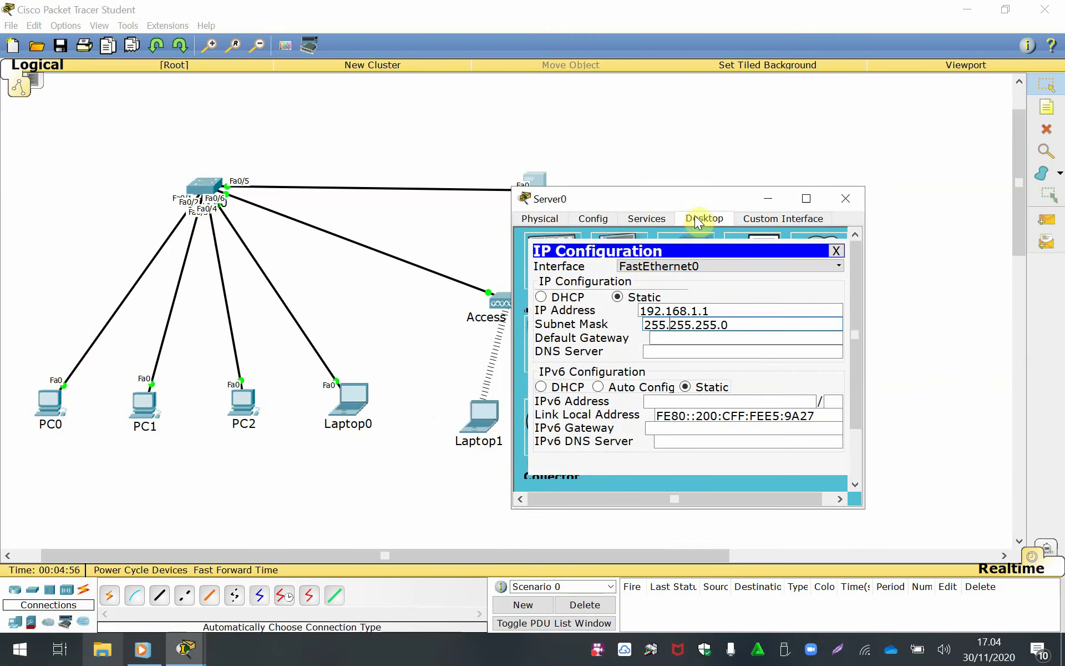
click(837, 252)
click(846, 199)
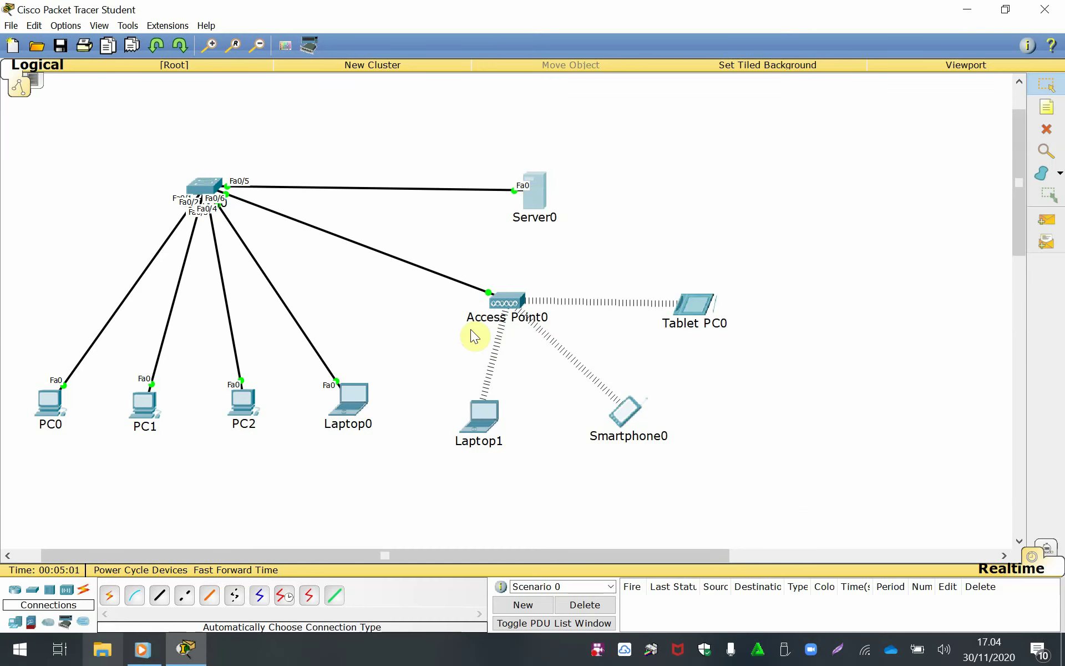
Switch PC0's IPv4 configuration from Static to DHCP.
click(49, 409)
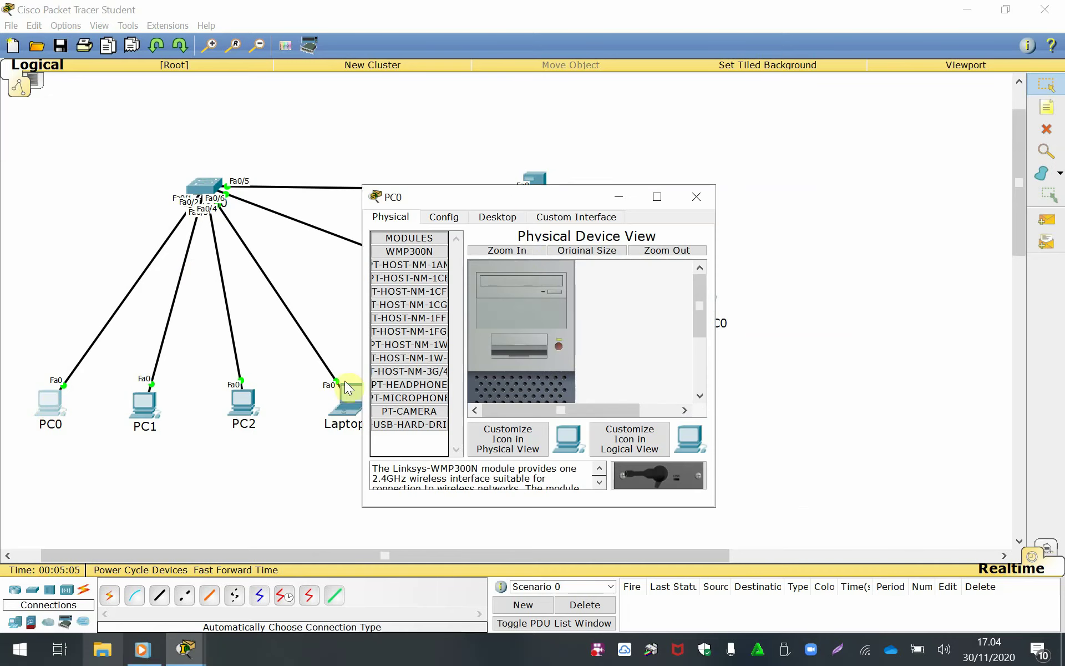
drag(523, 197, 792, 214)
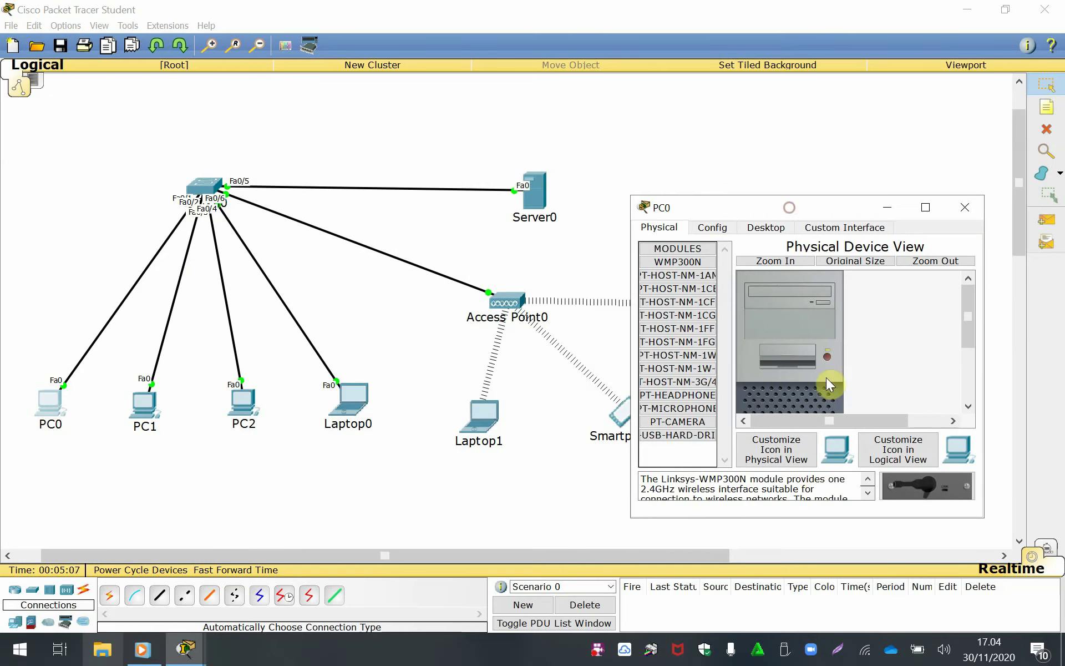
click(773, 228)
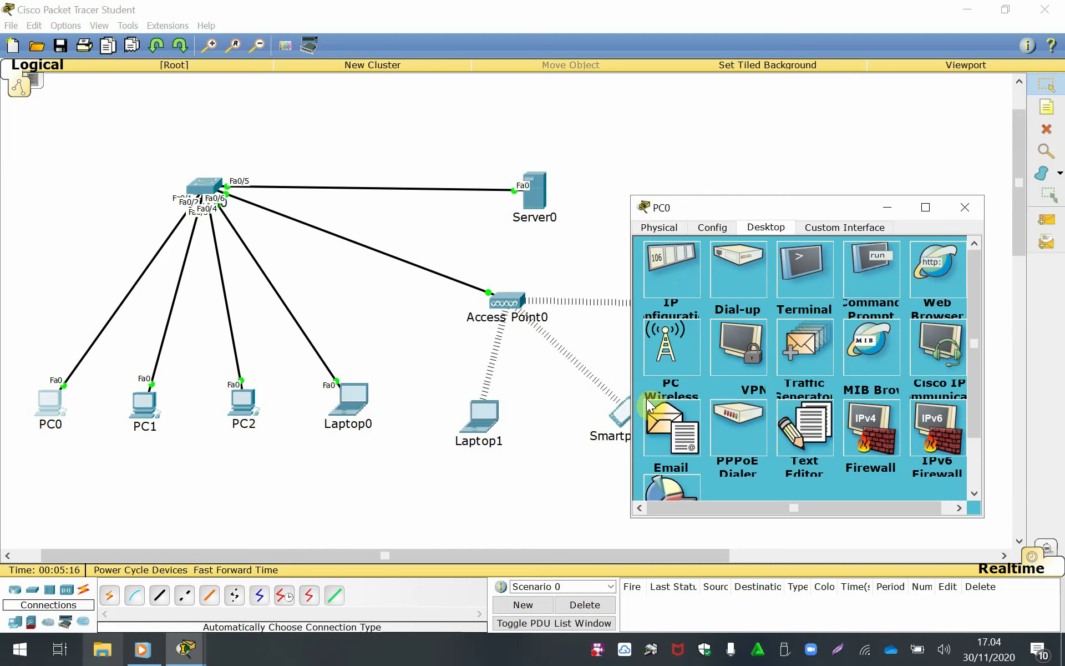
click(663, 280)
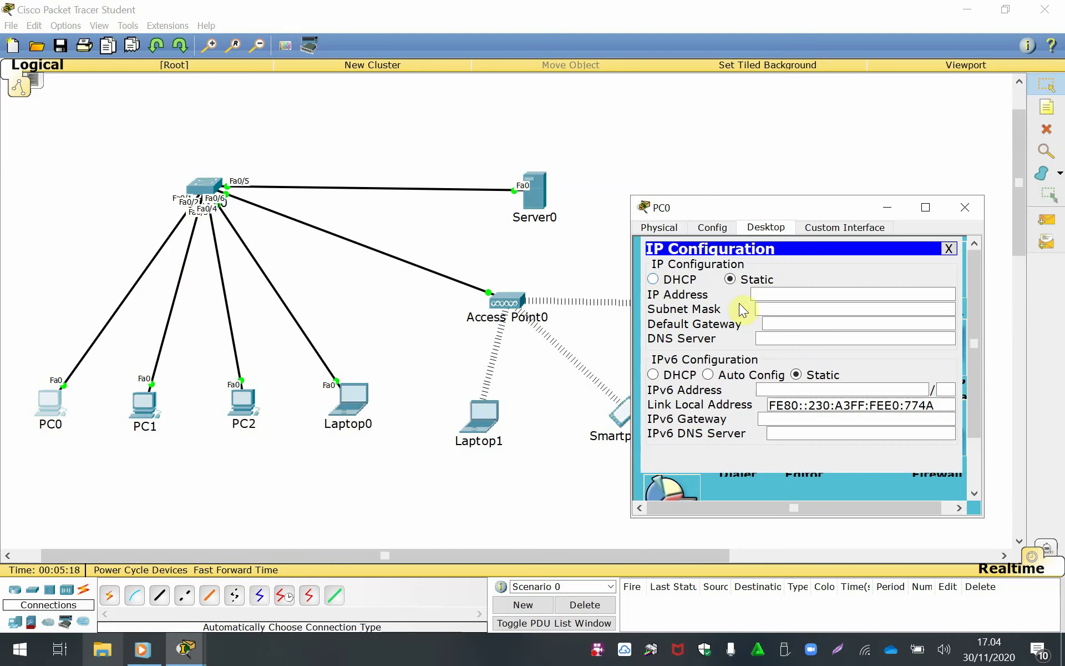
click(654, 279)
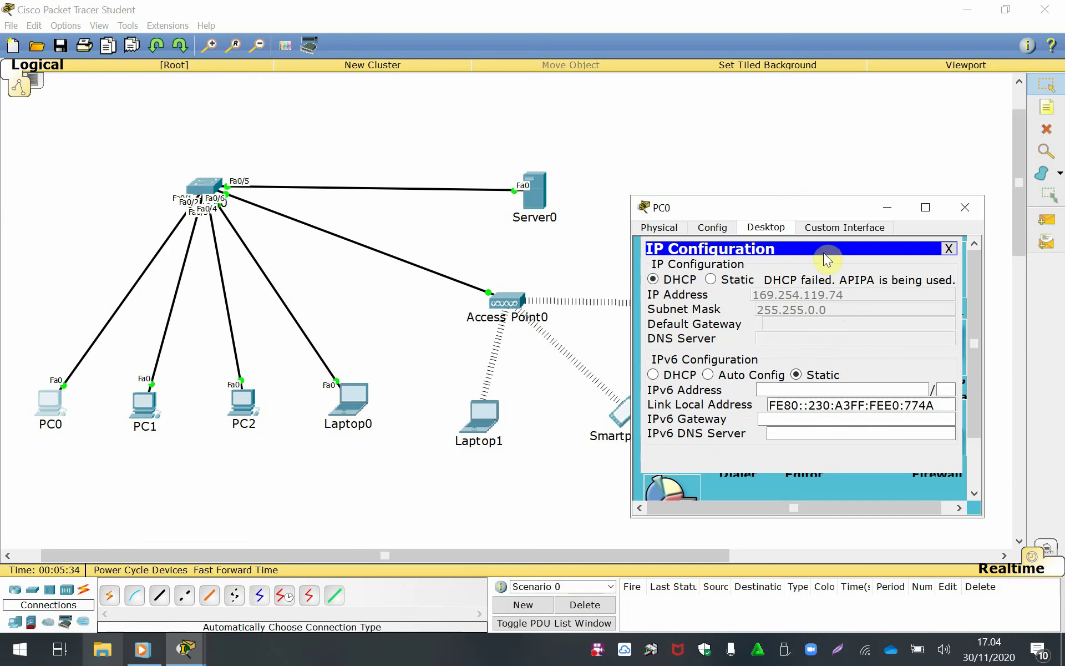
Close PC0's IP configuration and device window, and open the DHCP service settings of Server0.
click(950, 250)
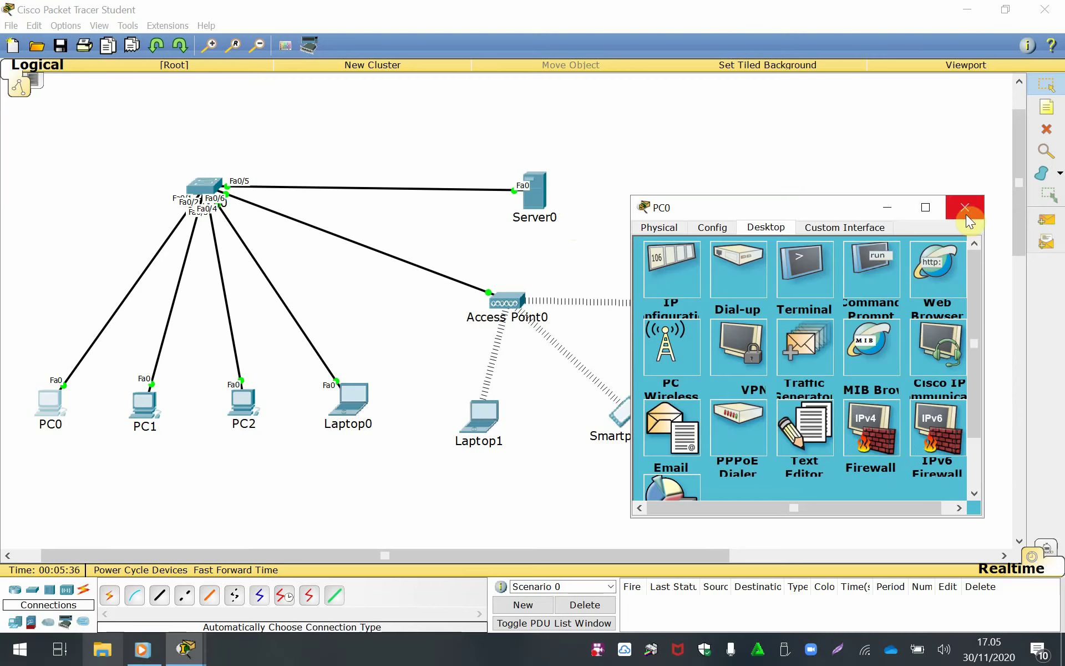
click(965, 207)
click(541, 205)
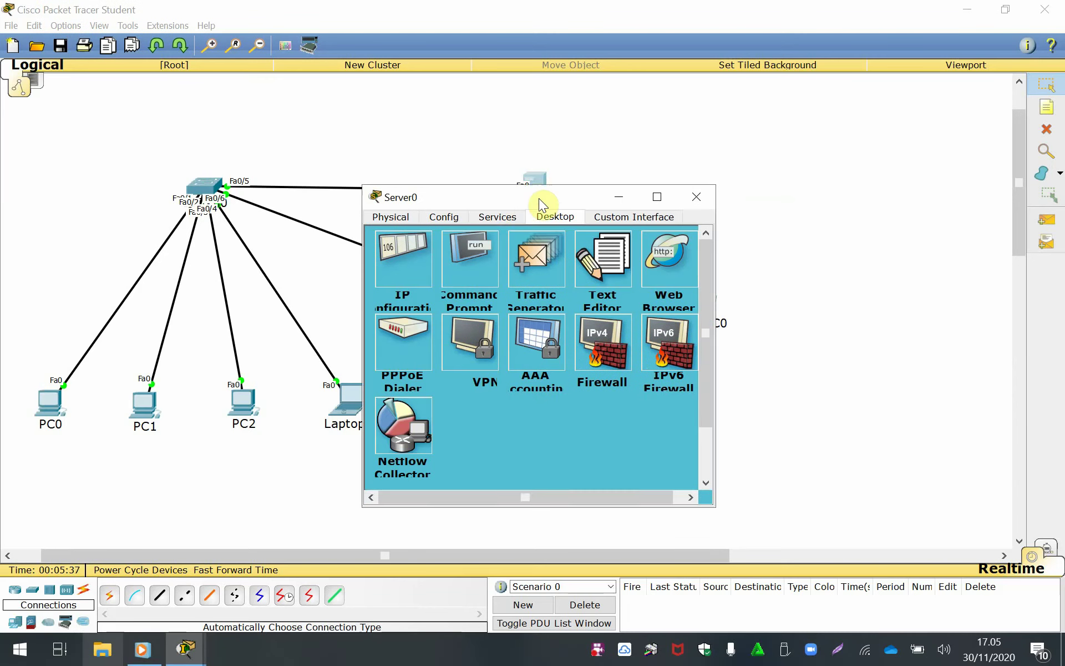
drag(565, 207, 760, 140)
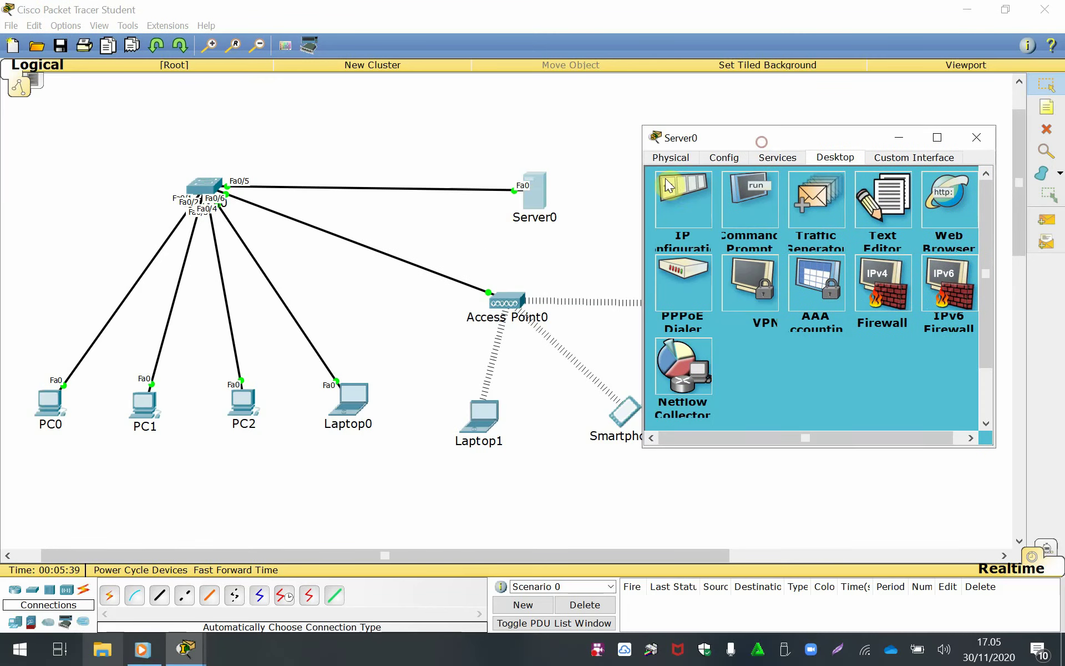
click(778, 157)
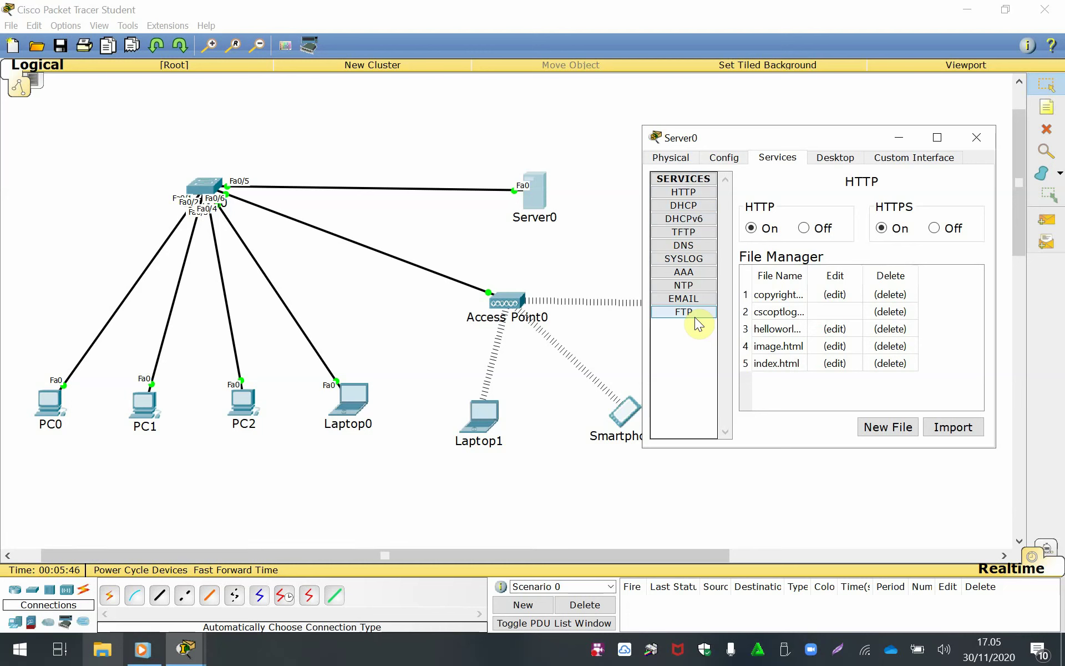
click(692, 211)
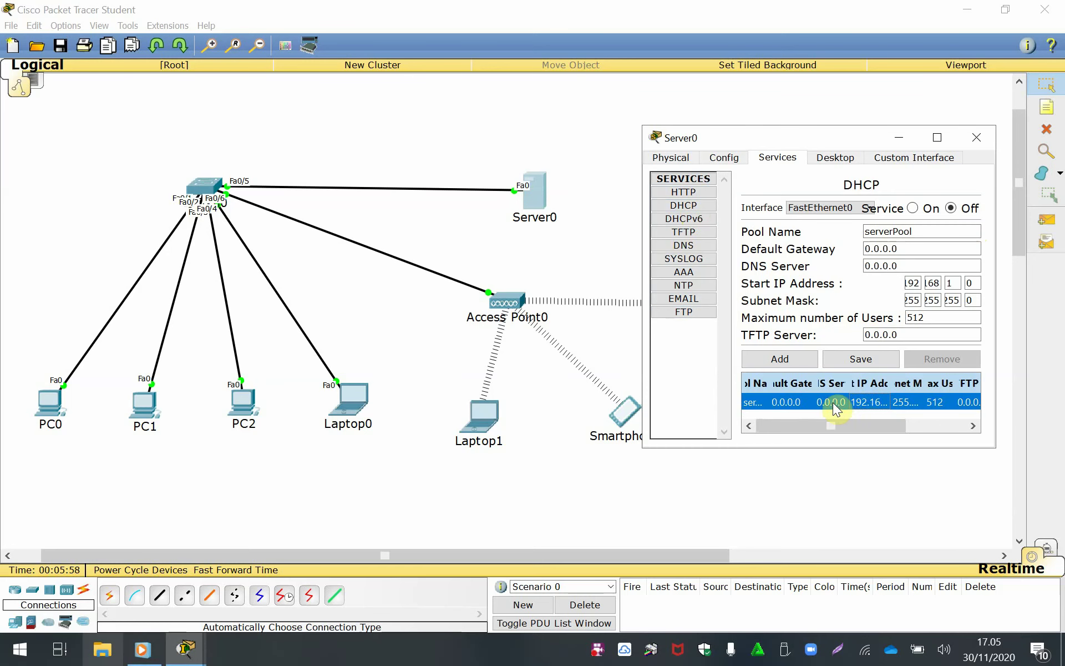
Set both the default gateway and the DNS server of Server0's serverPool DHCP pool to 192.168.1.1.
drag(919, 231, 899, 232)
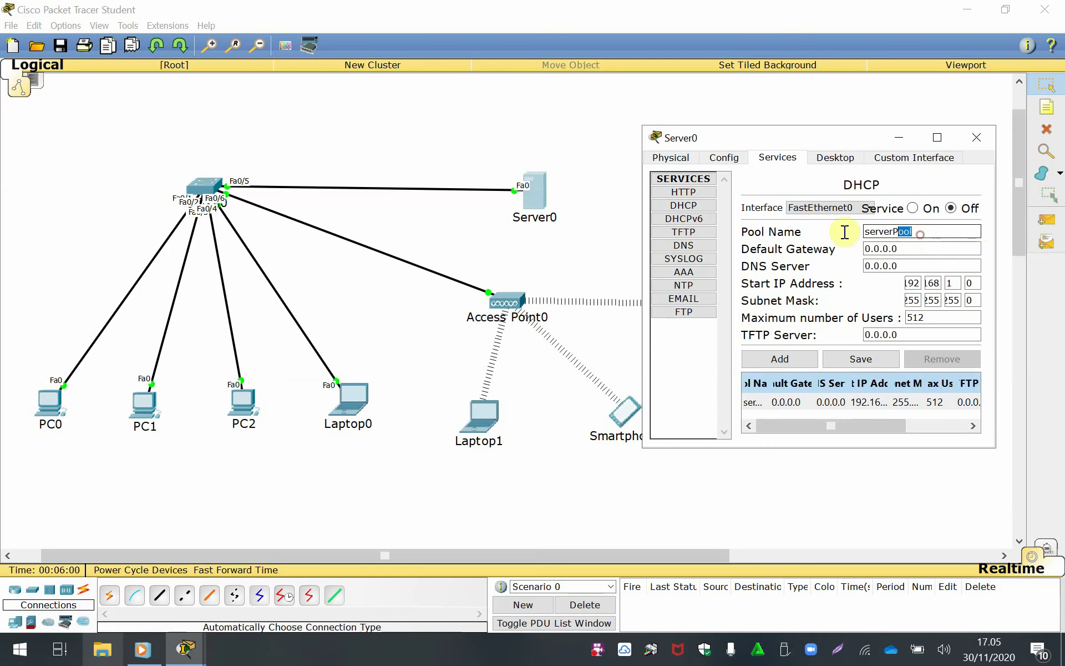
key(Tab)
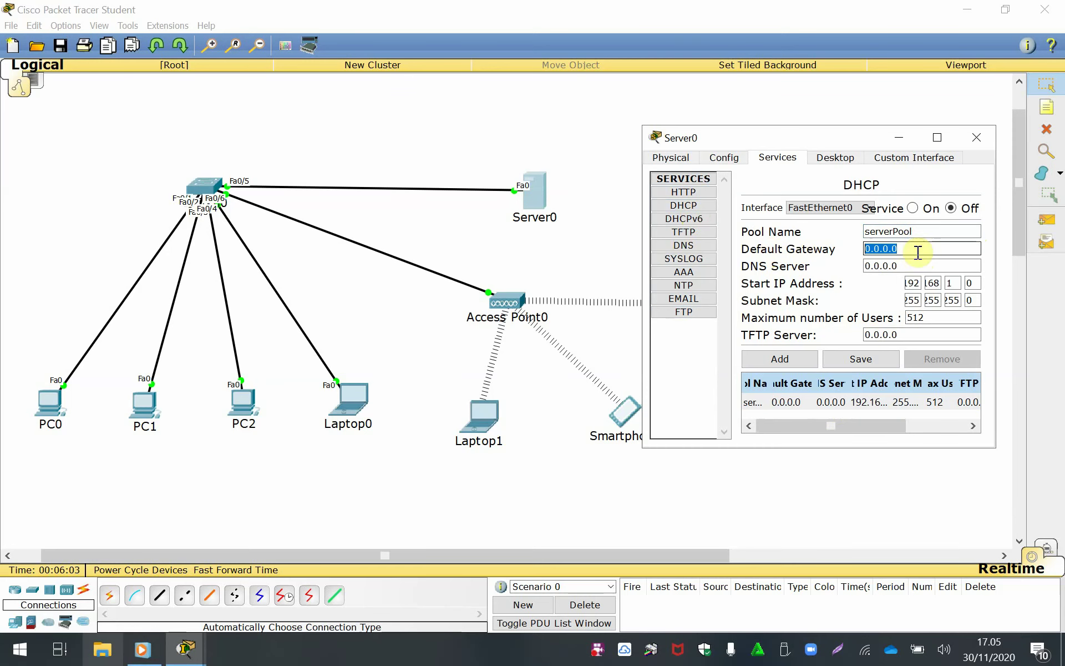
text(192.168.1.1)
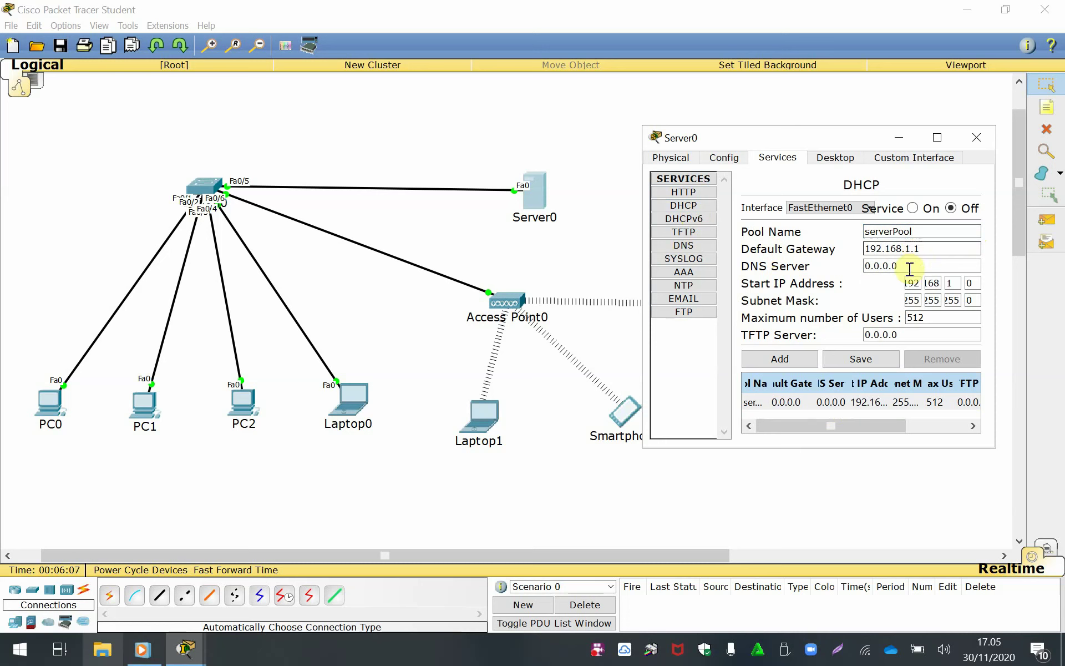
key(Tab)
text(192.)
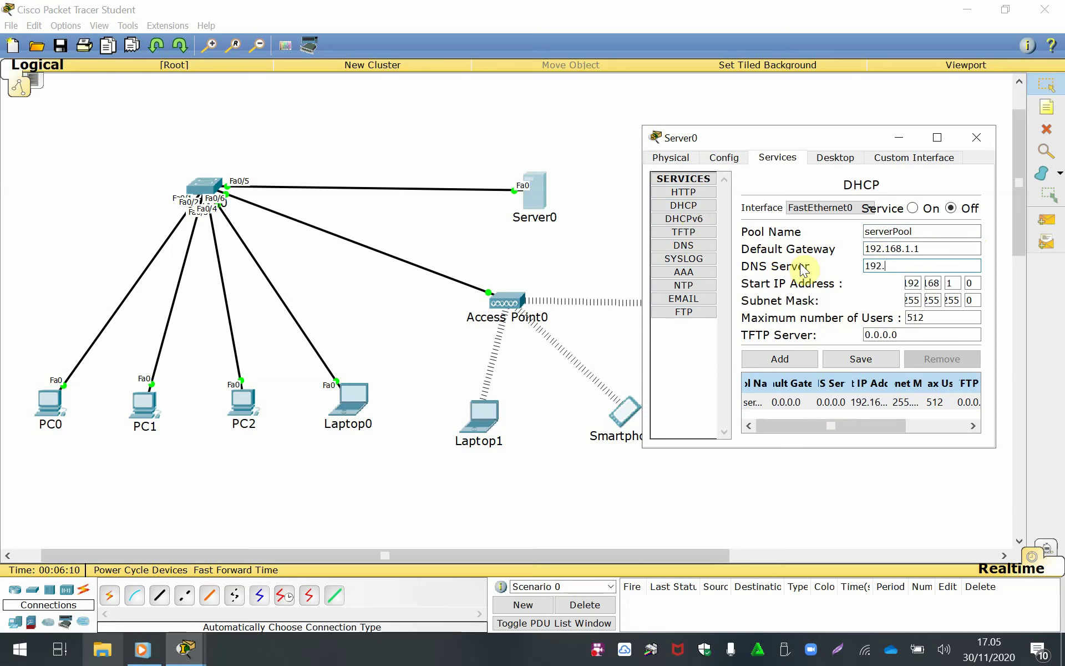
text(168.1.1)
Set the DHCP pool's start IP address to 192.168.1.11 and its maximum number of users to 100.
click(971, 283)
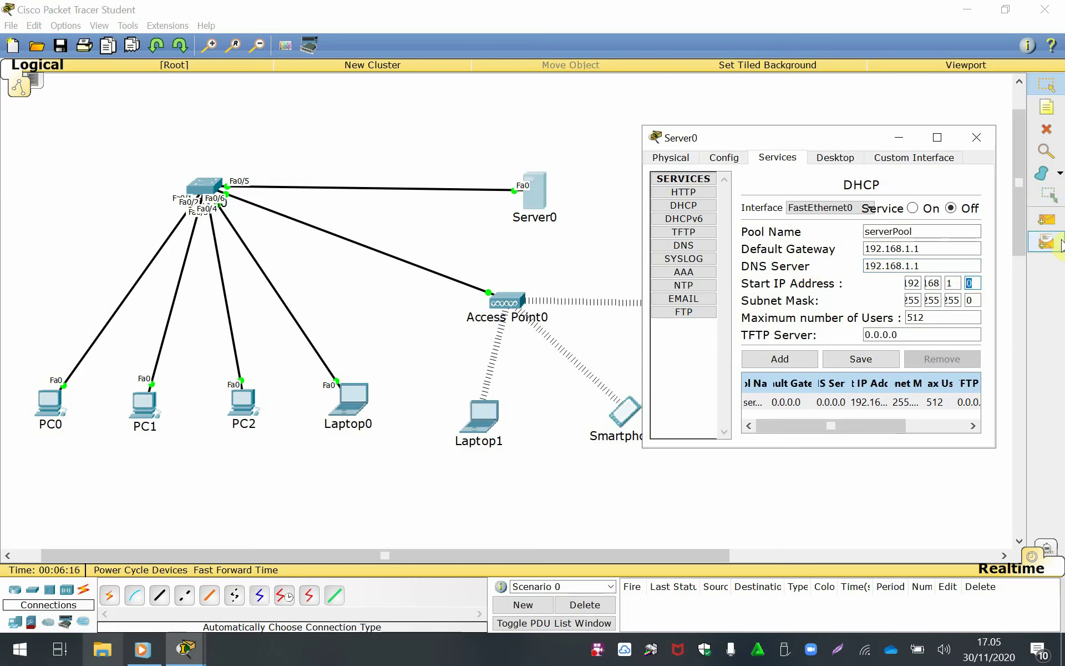
text(11)
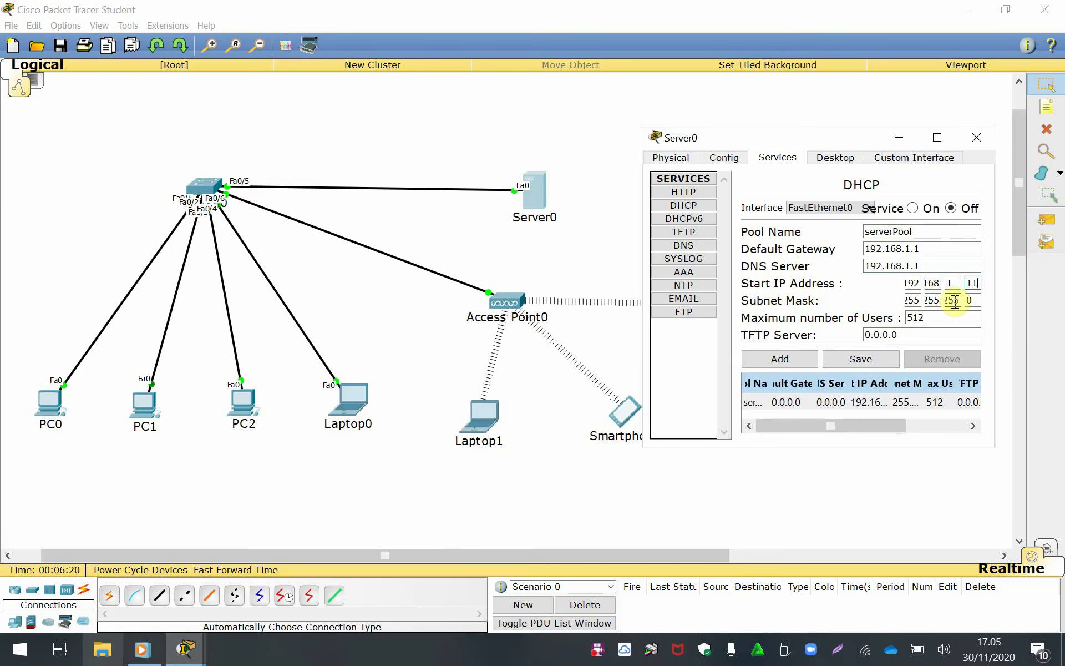
drag(936, 318, 880, 324)
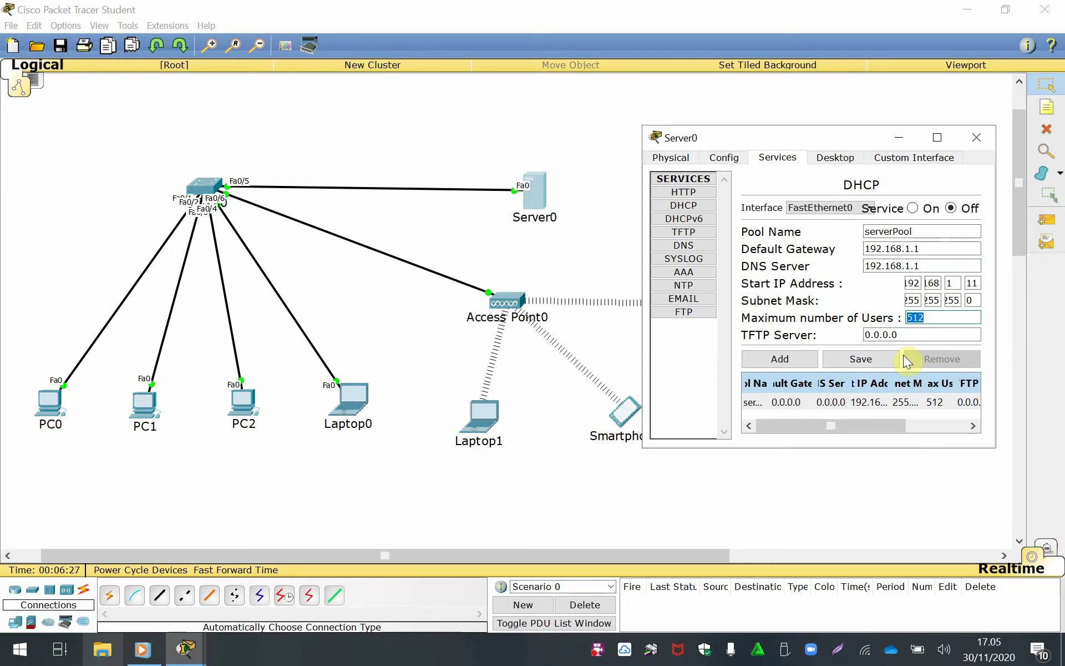
text(100)
Save the DHCP pool, switch Server0's DHCP service on and close the server's window.
click(870, 359)
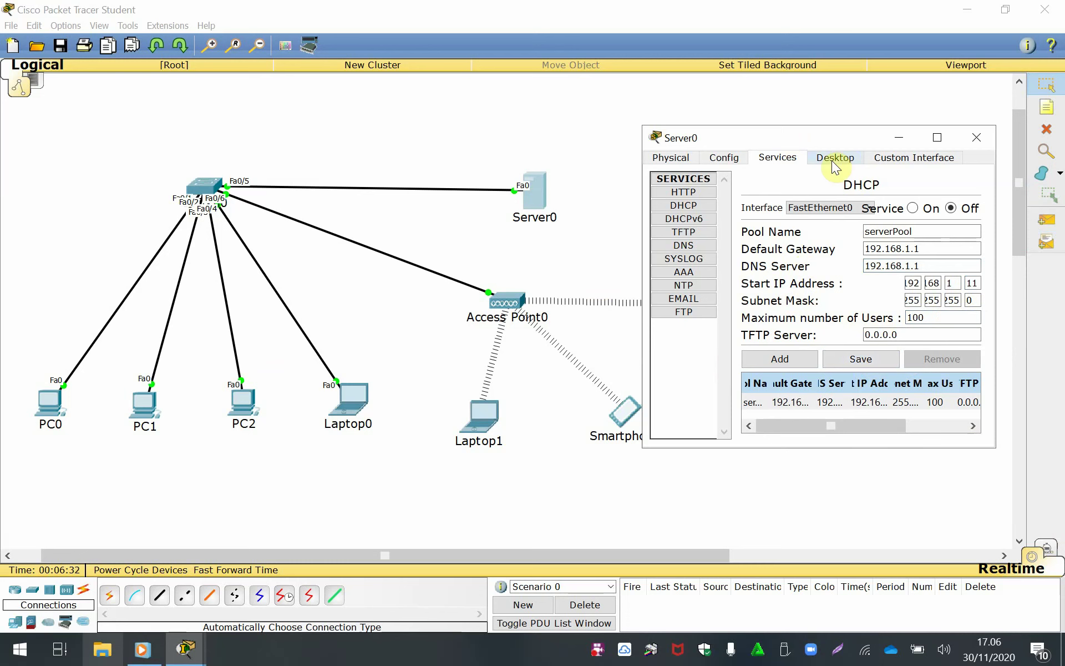
click(914, 209)
click(976, 139)
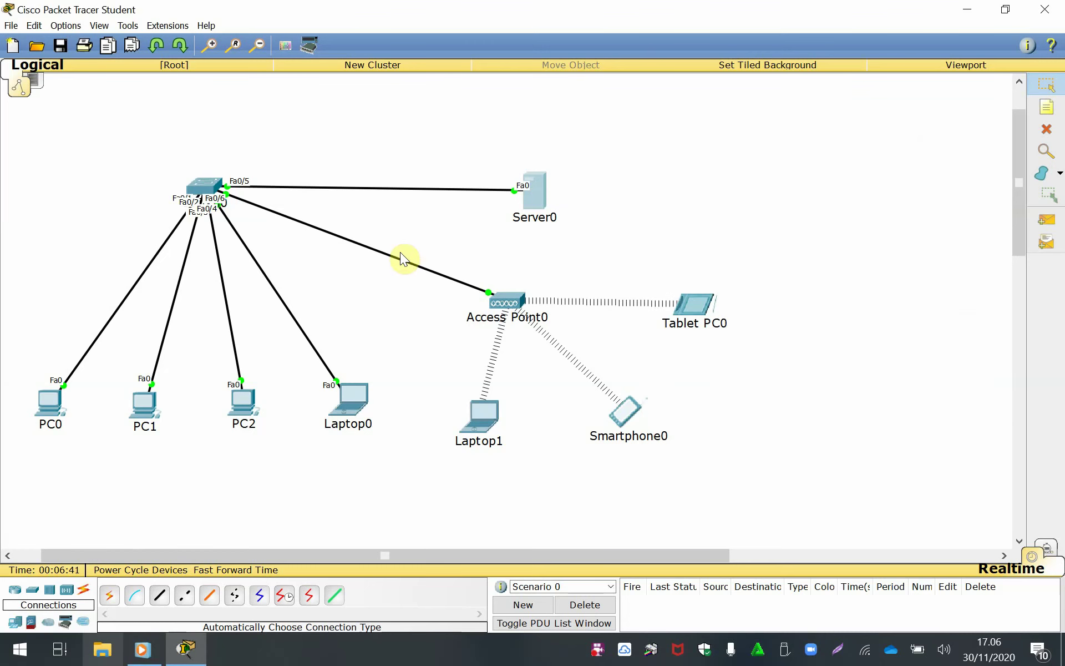
Check the IPv4 settings assigned to PC0 by DHCP and close its window.
click(52, 410)
drag(530, 202, 750, 225)
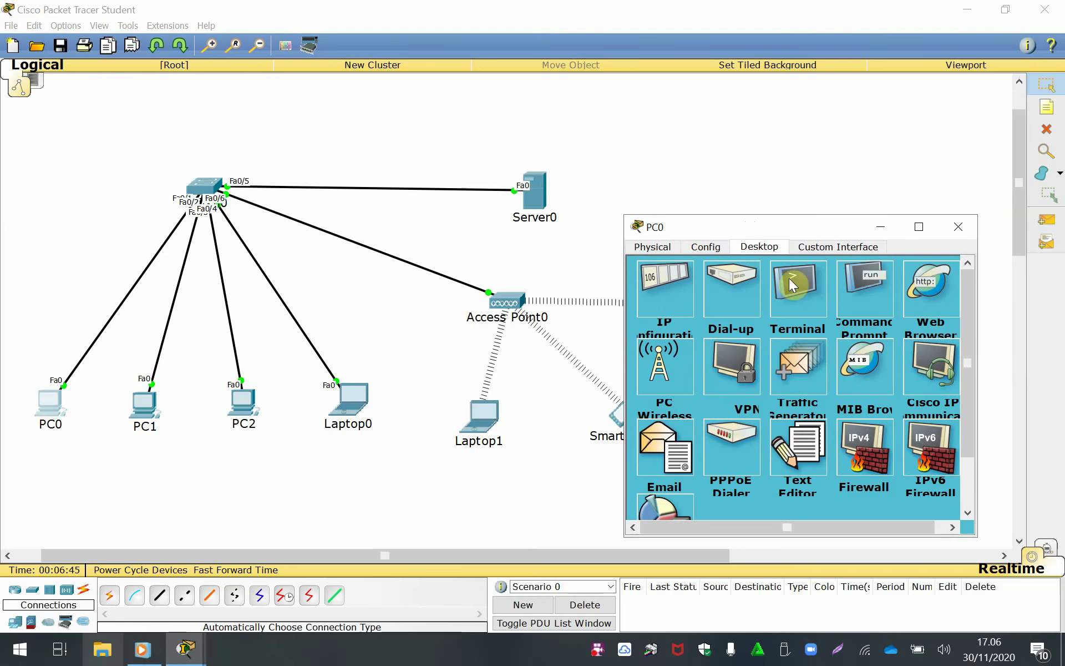
click(654, 287)
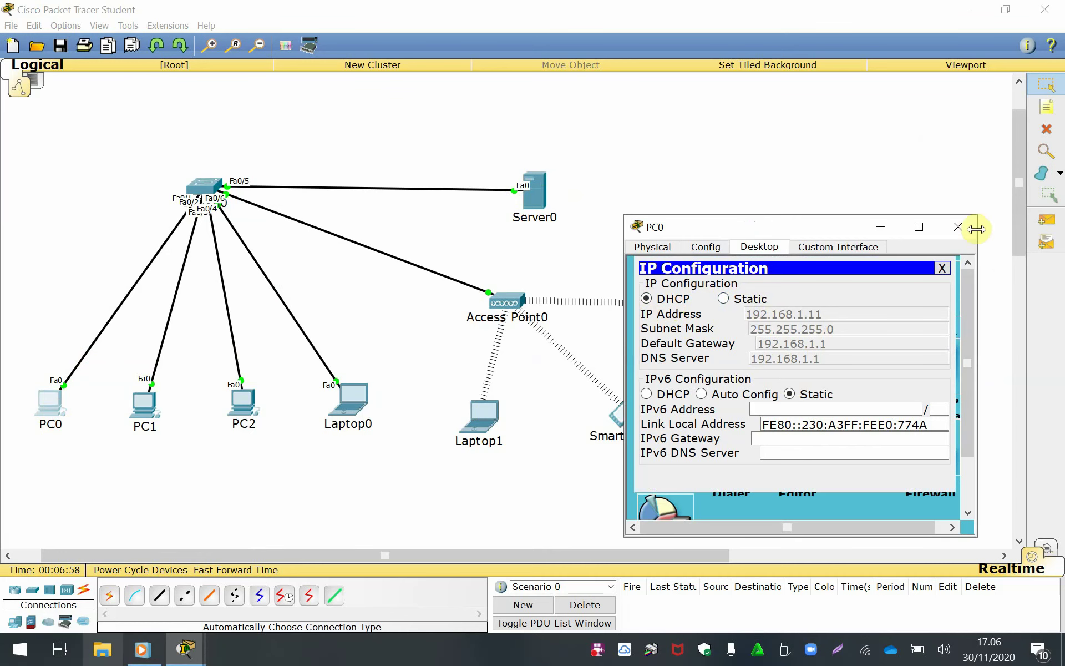
click(958, 226)
Switch PC1's IPv4 configuration from Static to DHCP and close its window.
click(144, 406)
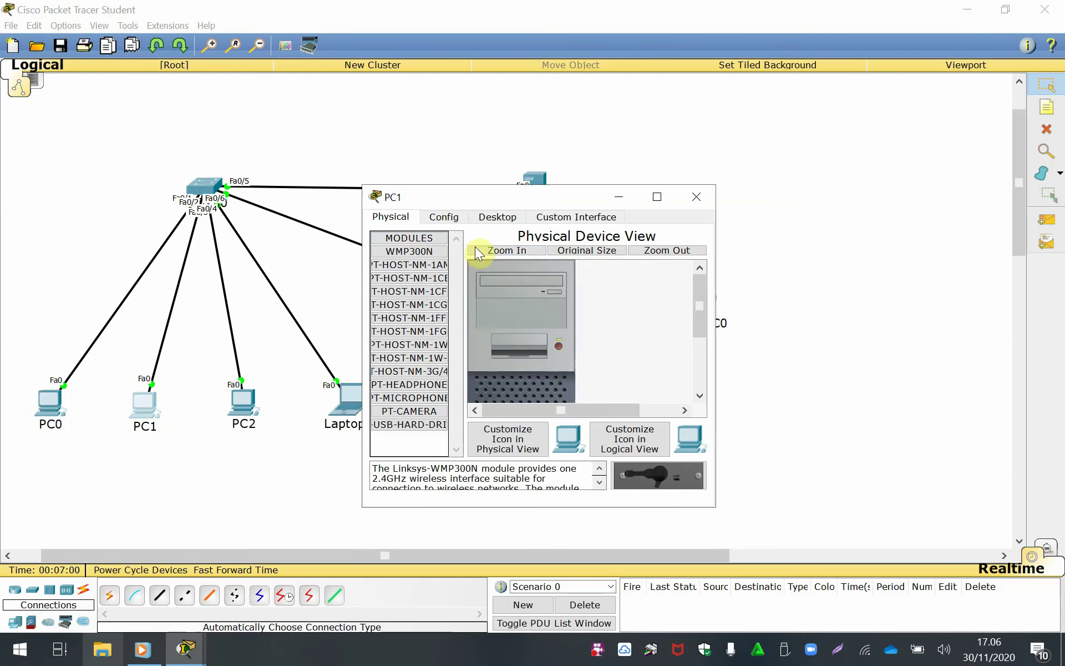
click(496, 217)
click(405, 247)
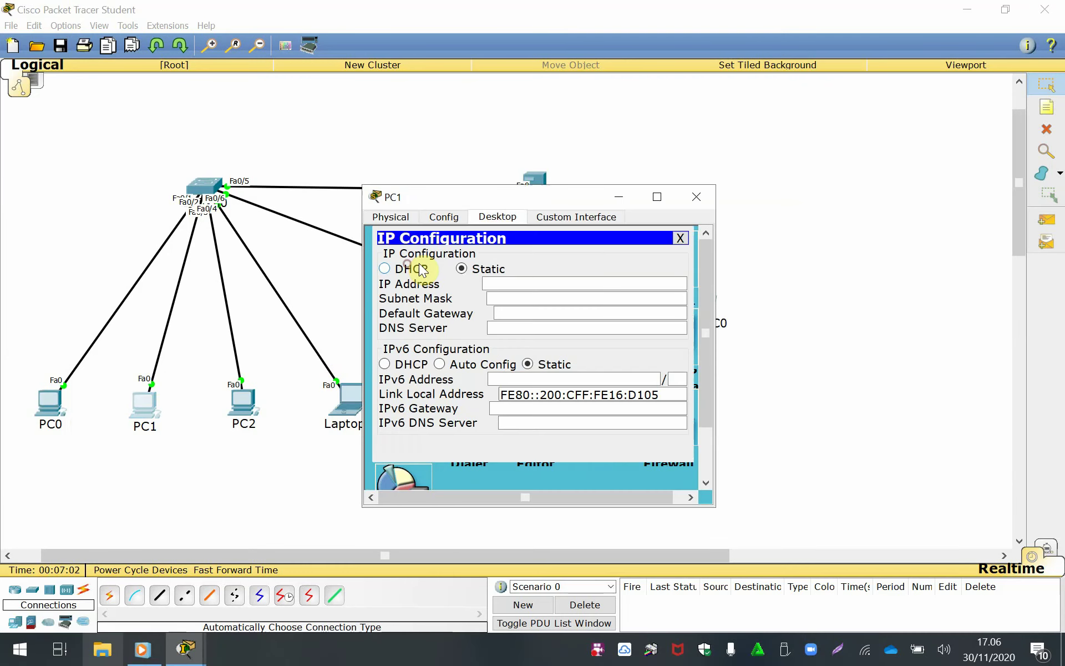
click(385, 268)
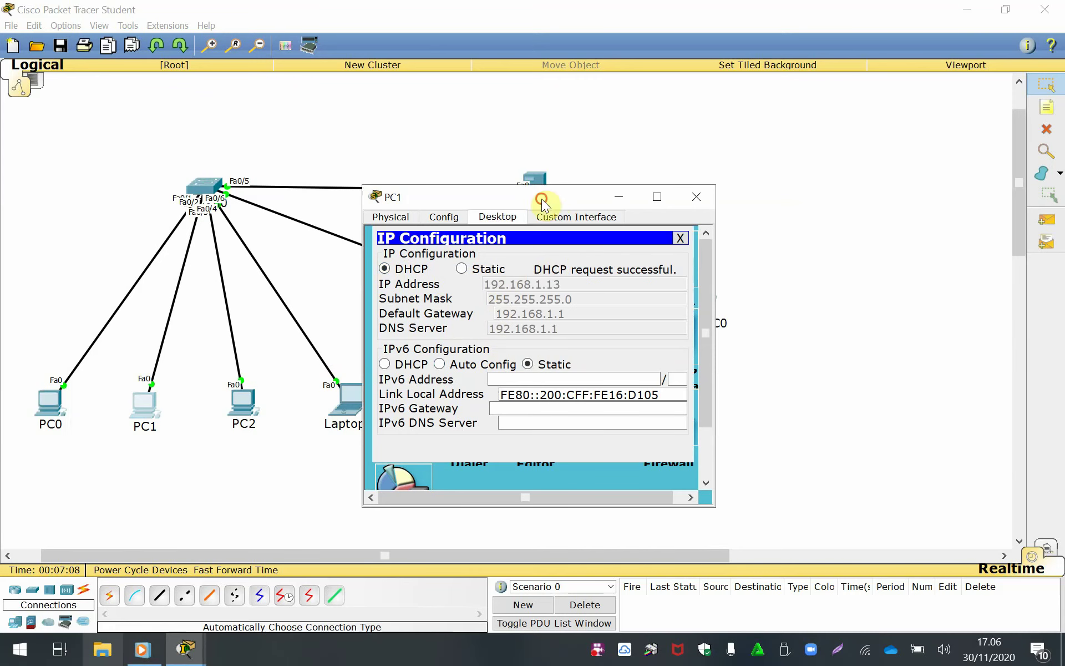
drag(542, 203, 803, 244)
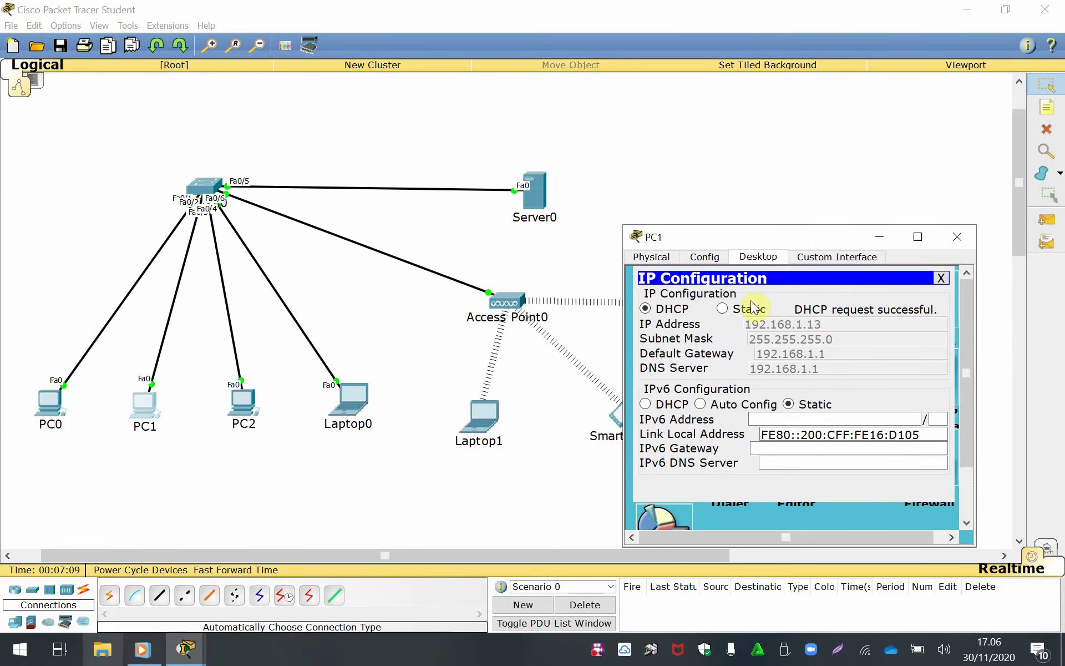
click(957, 236)
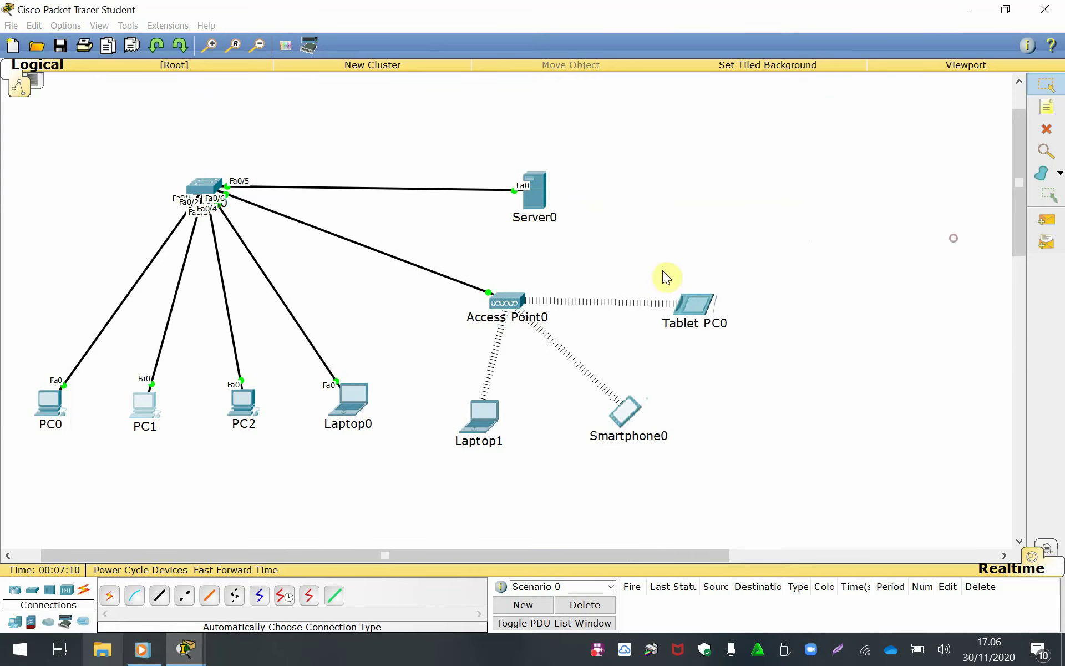
Switch PC2's IPv4 configuration from Static to DHCP and close its window.
click(254, 407)
click(506, 217)
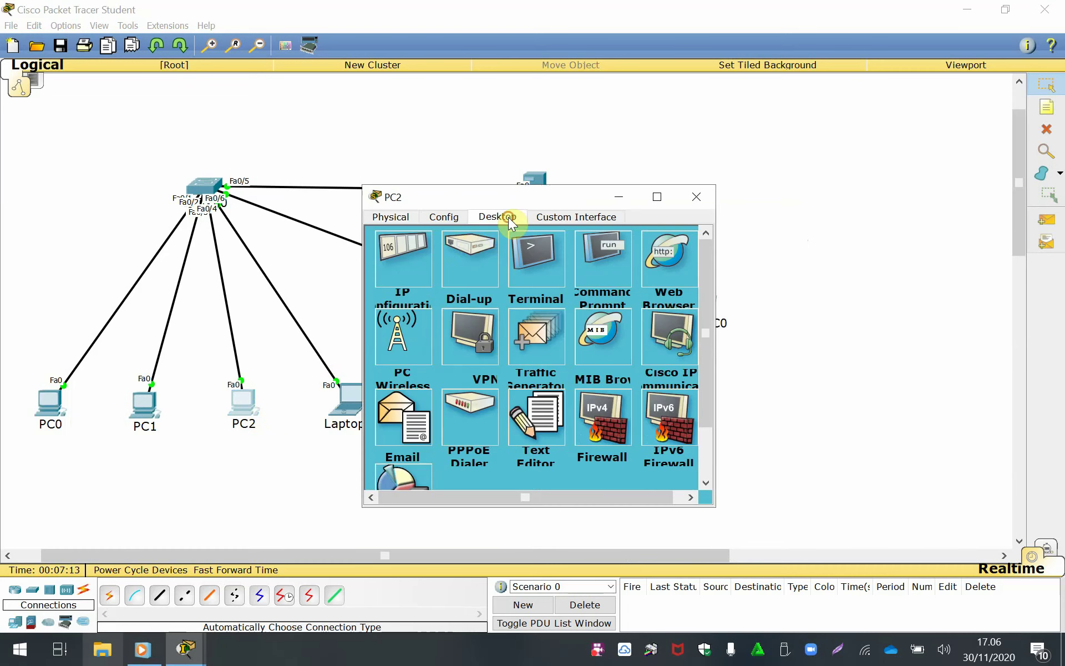
click(388, 269)
click(384, 269)
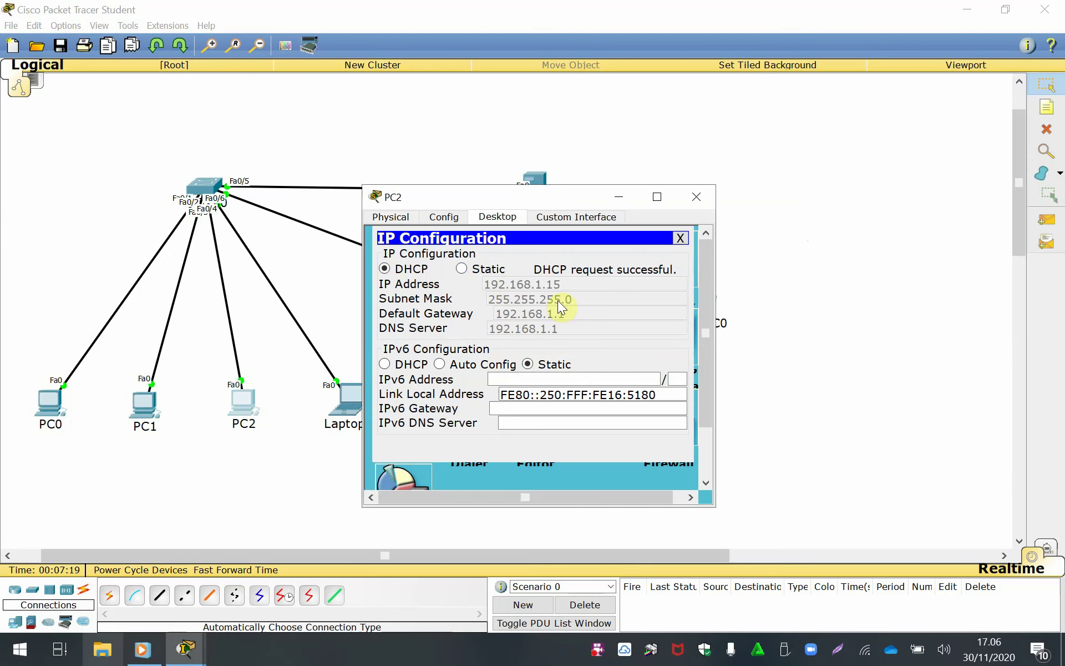
click(697, 197)
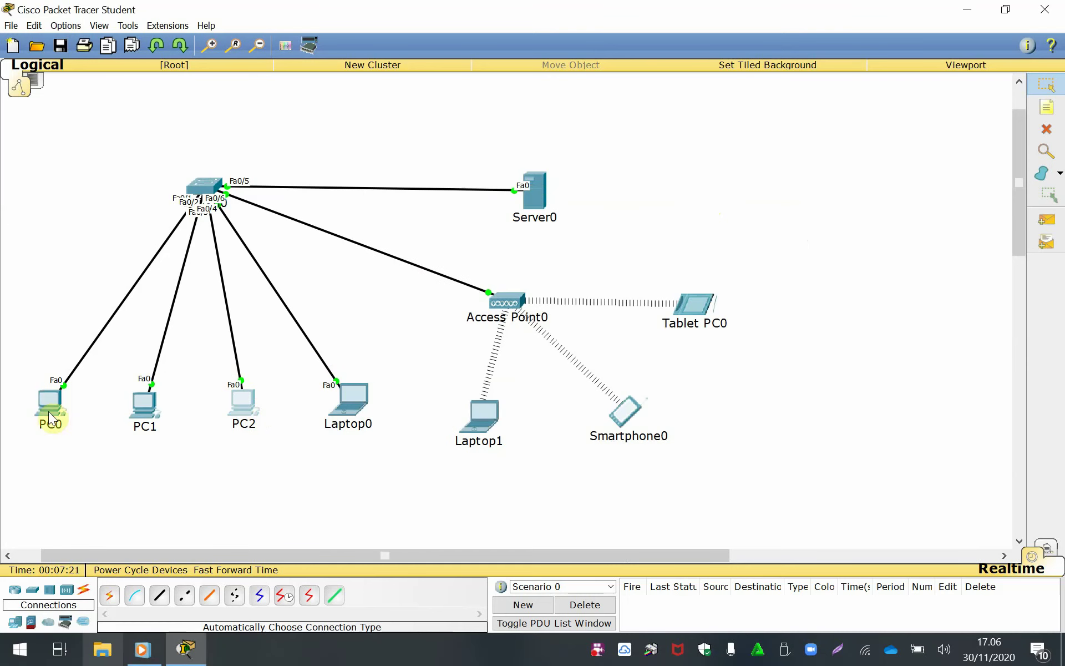
Compare the DHCP-assigned IP configurations of PC0, PC1 and PC2 one after another, closing each window.
click(48, 408)
click(404, 283)
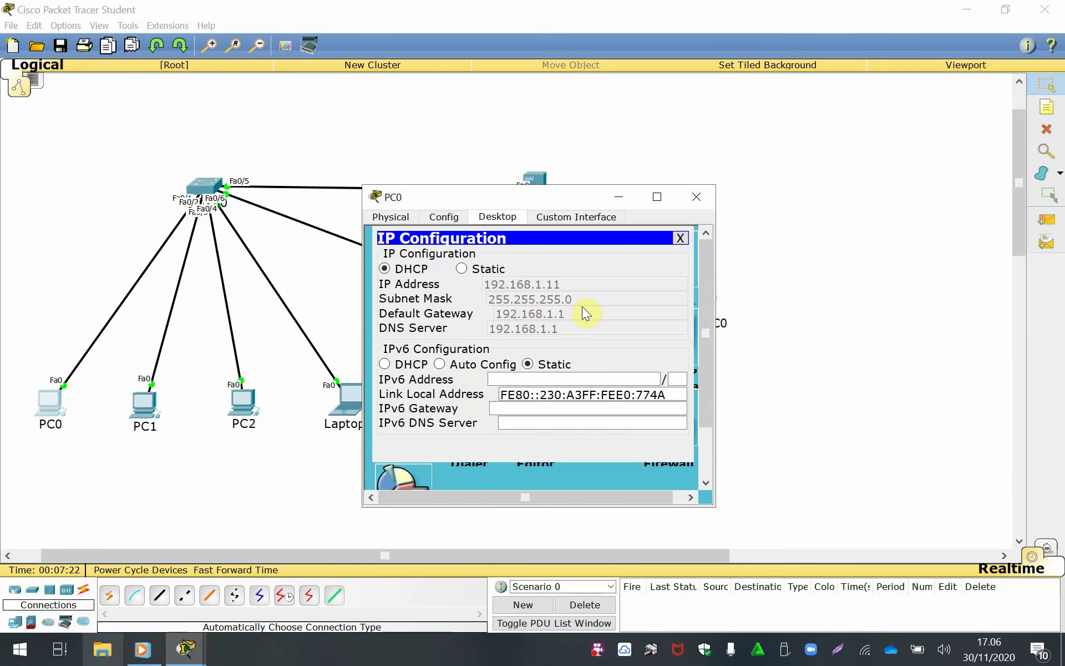
click(697, 197)
click(143, 408)
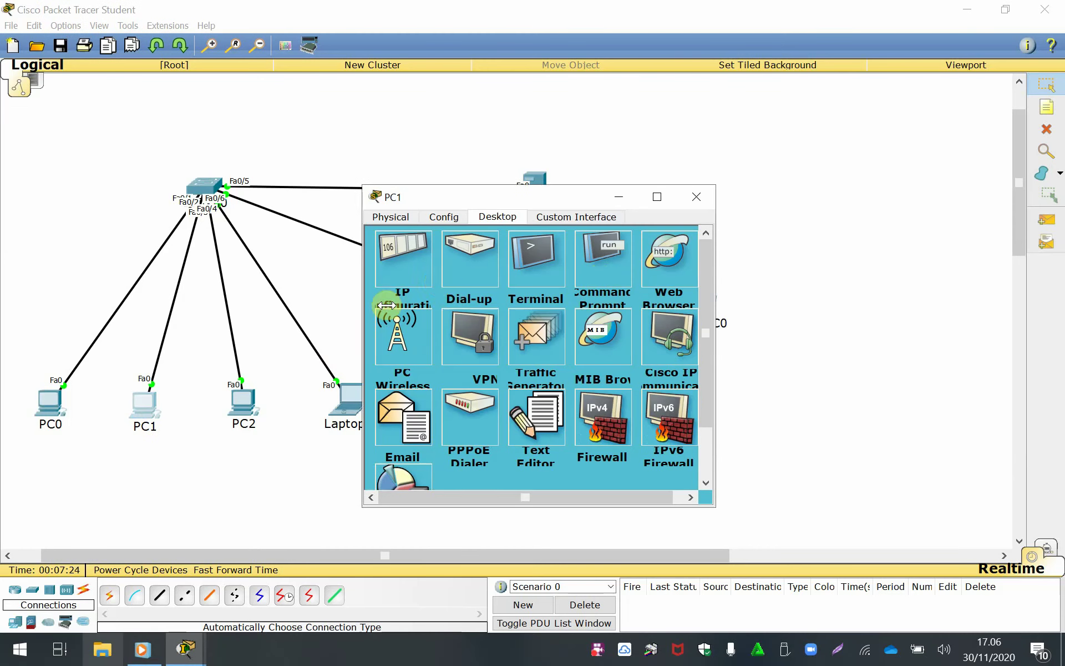
click(402, 270)
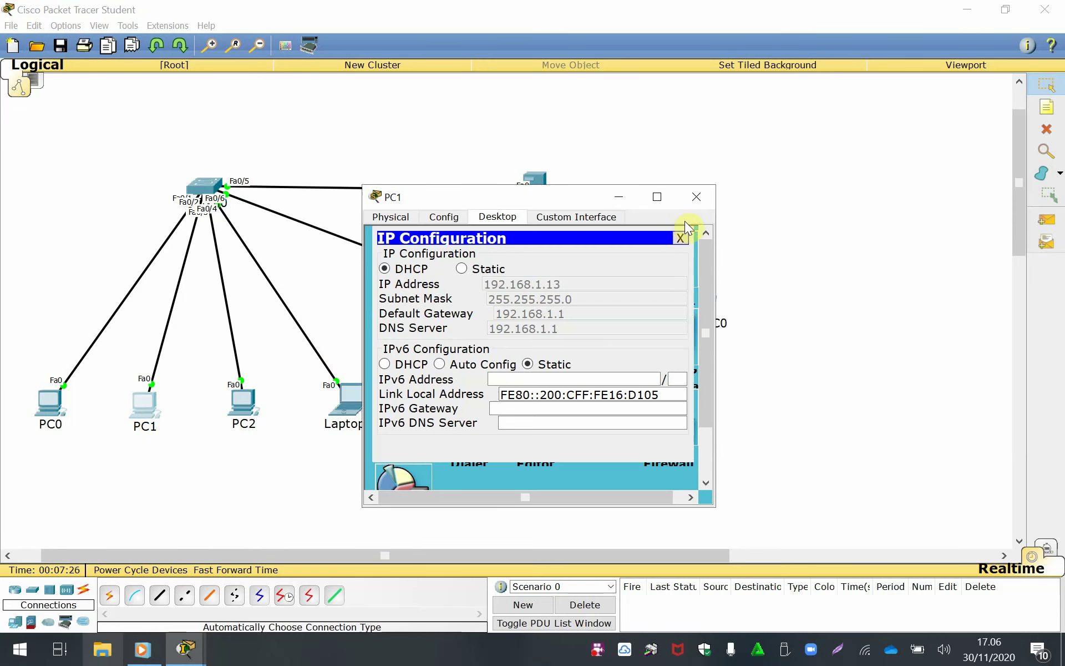
click(695, 201)
click(230, 402)
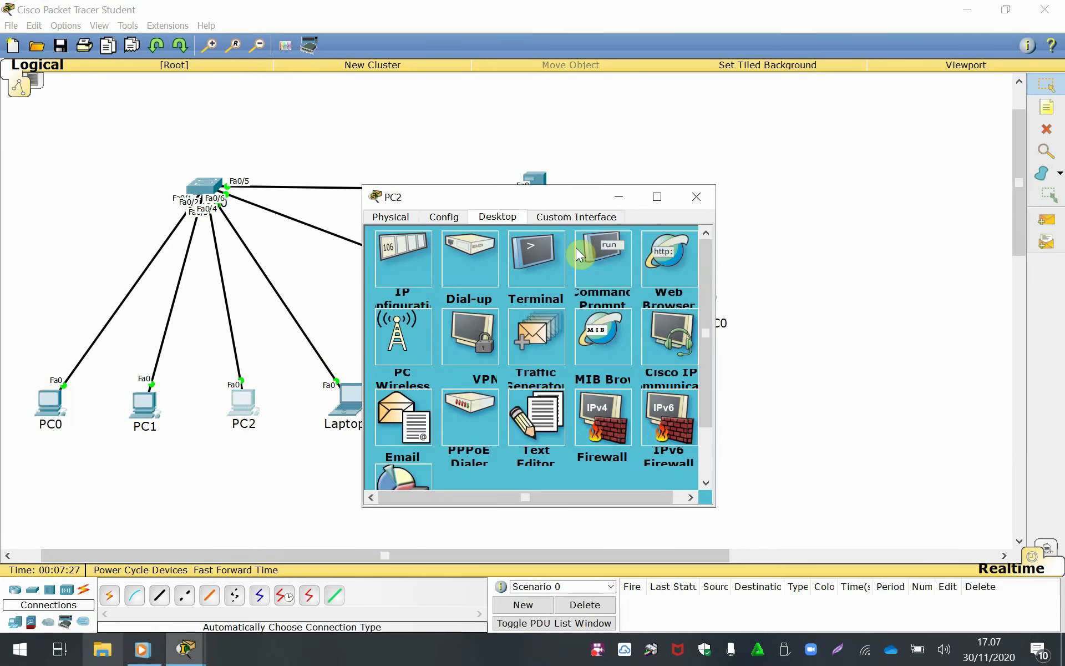
click(400, 258)
click(697, 197)
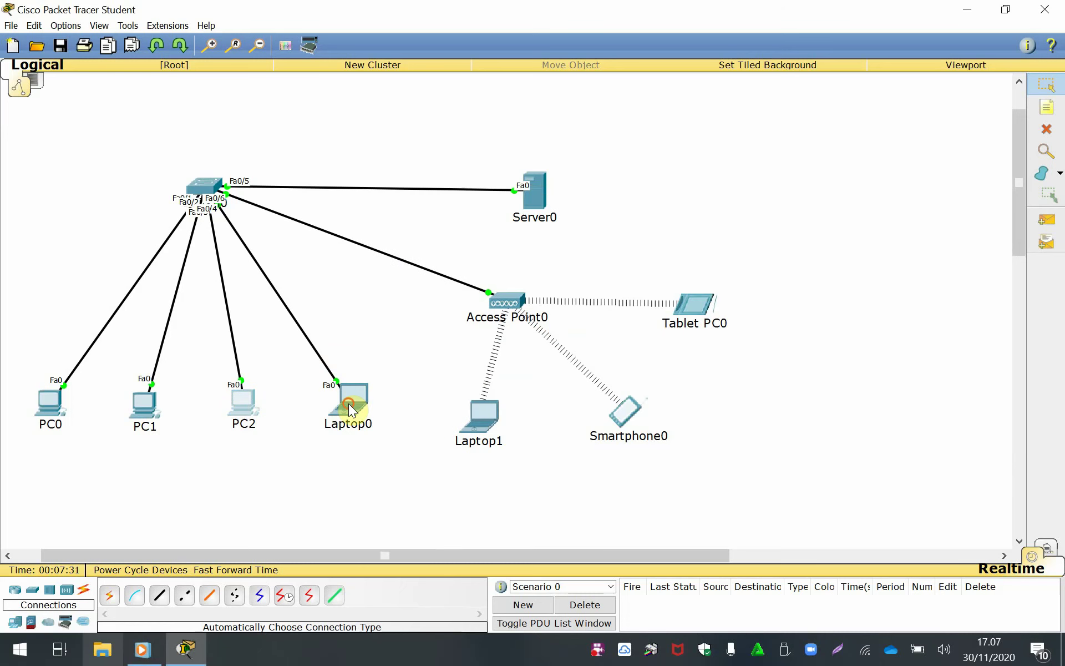
Nudge Laptop0 slightly to the left in the wired row of devices.
drag(350, 411, 354, 418)
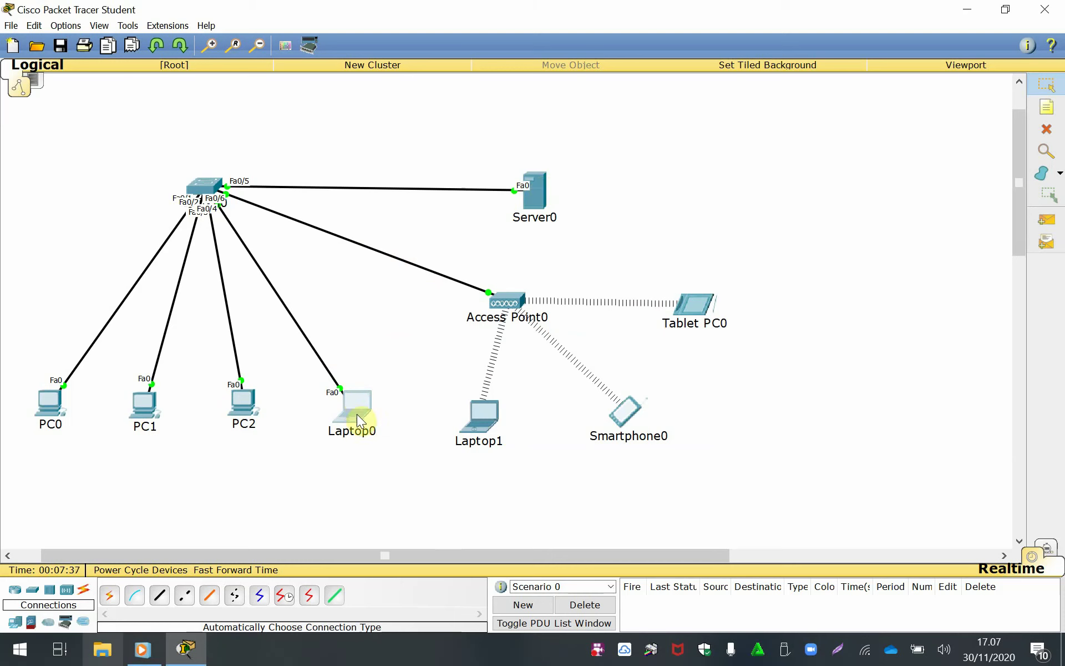
drag(350, 409, 341, 407)
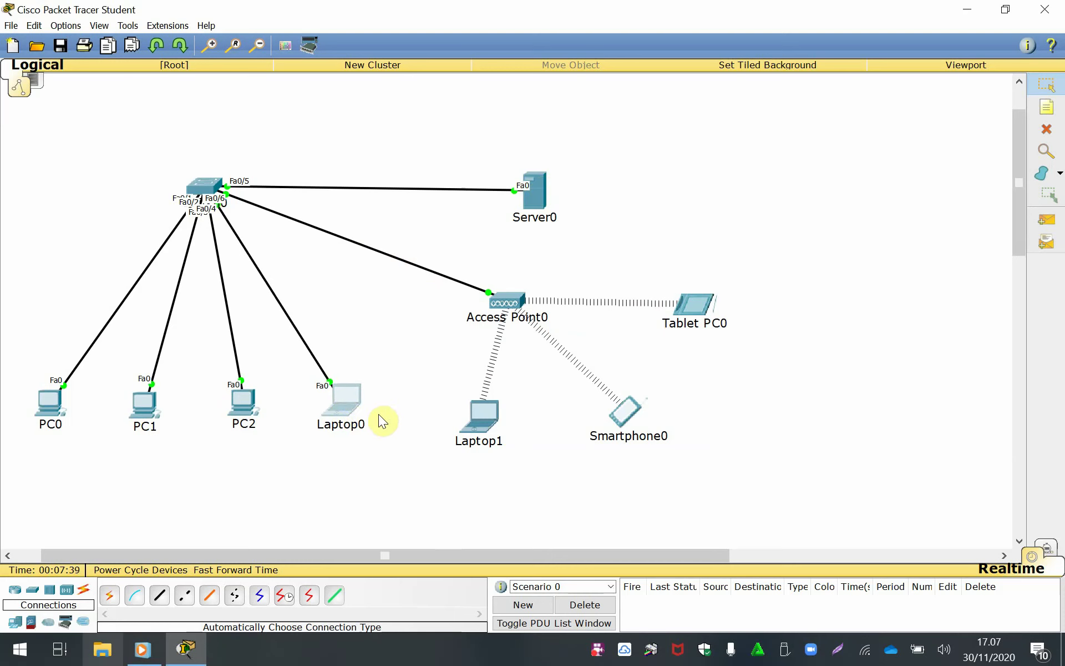
Check PC2's assigned IP address once more and close its window.
click(244, 406)
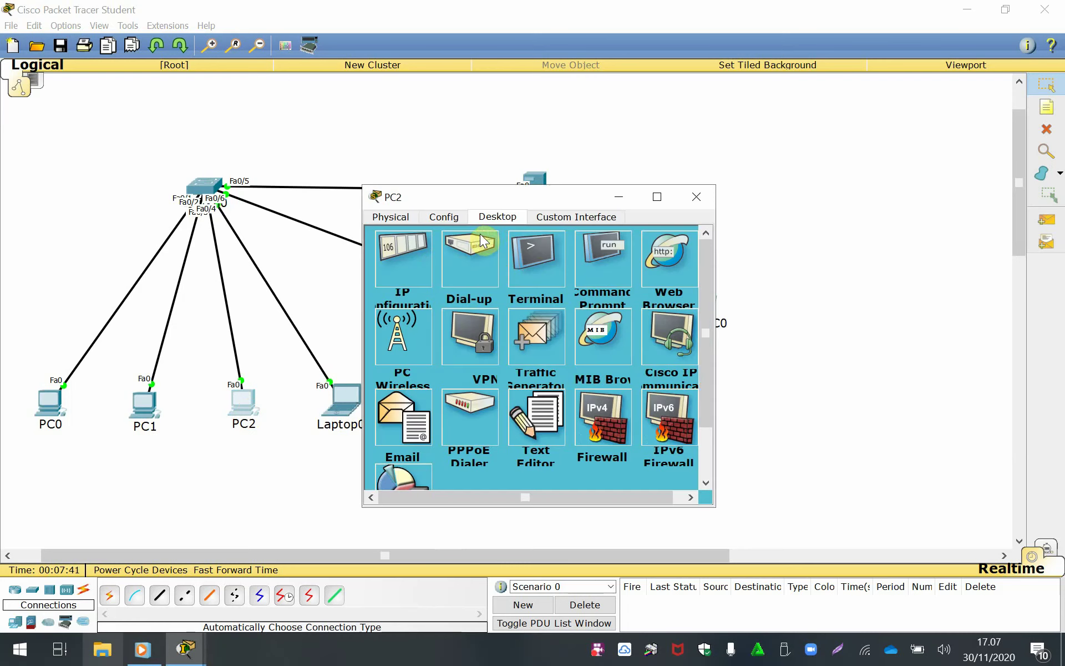
click(413, 255)
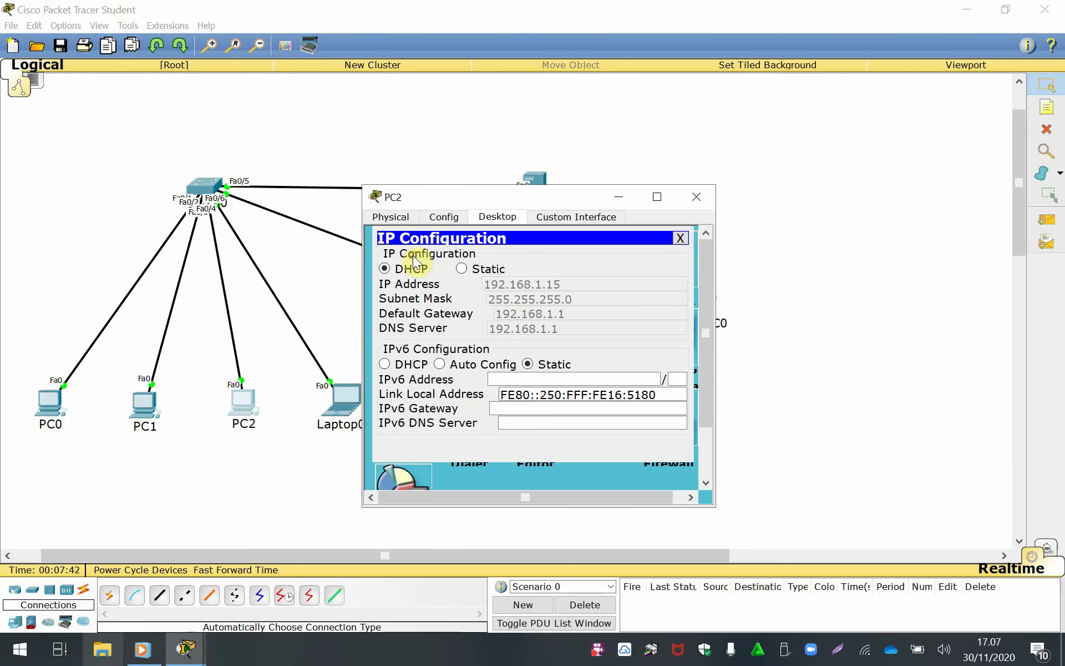
click(704, 199)
Switch Laptop0's IPv4 configuration from Static to DHCP and close its window.
click(345, 409)
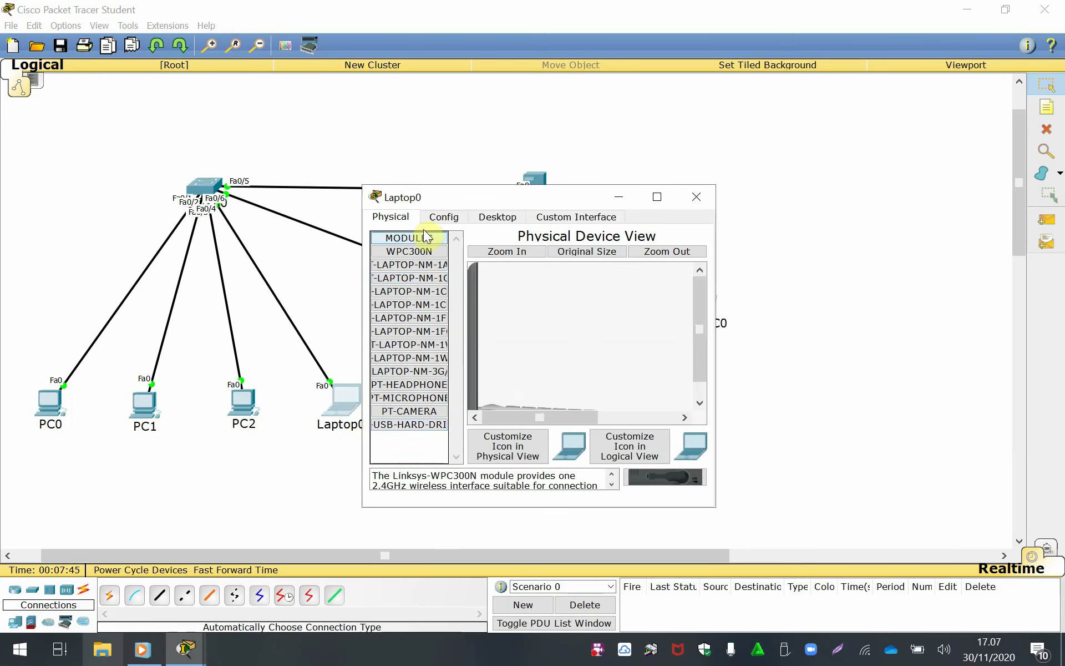
click(485, 220)
click(425, 252)
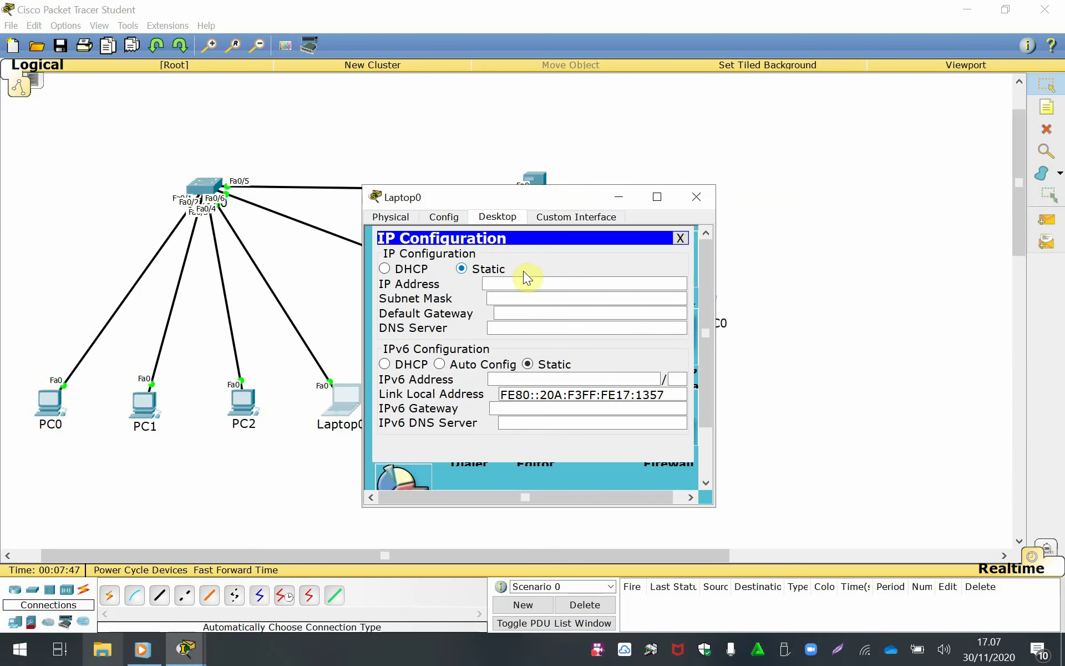
click(385, 269)
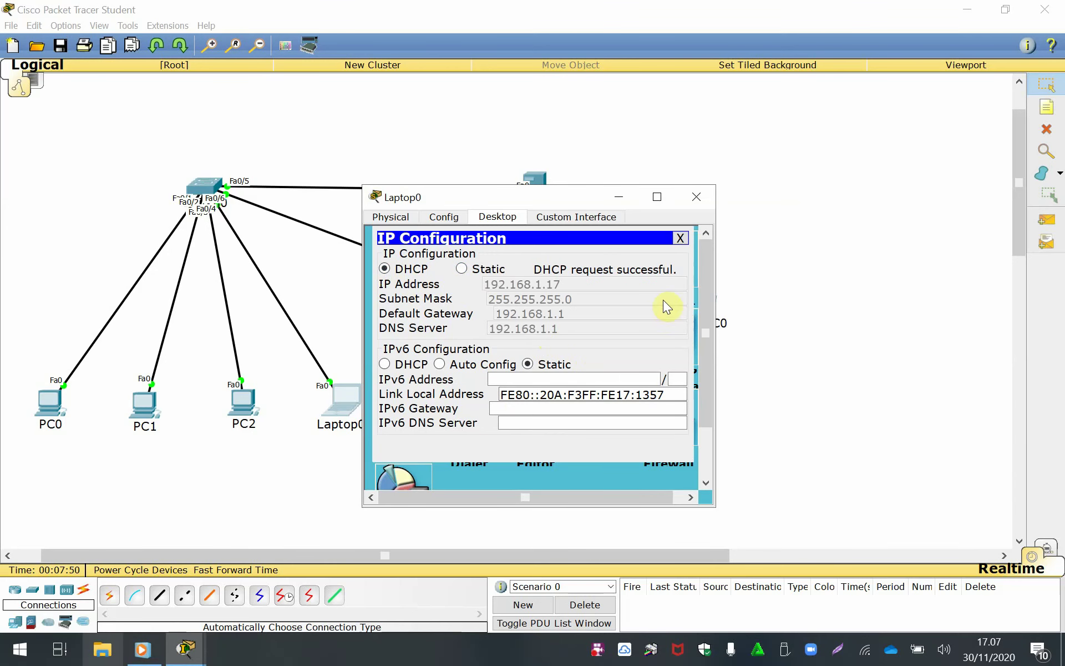
click(695, 198)
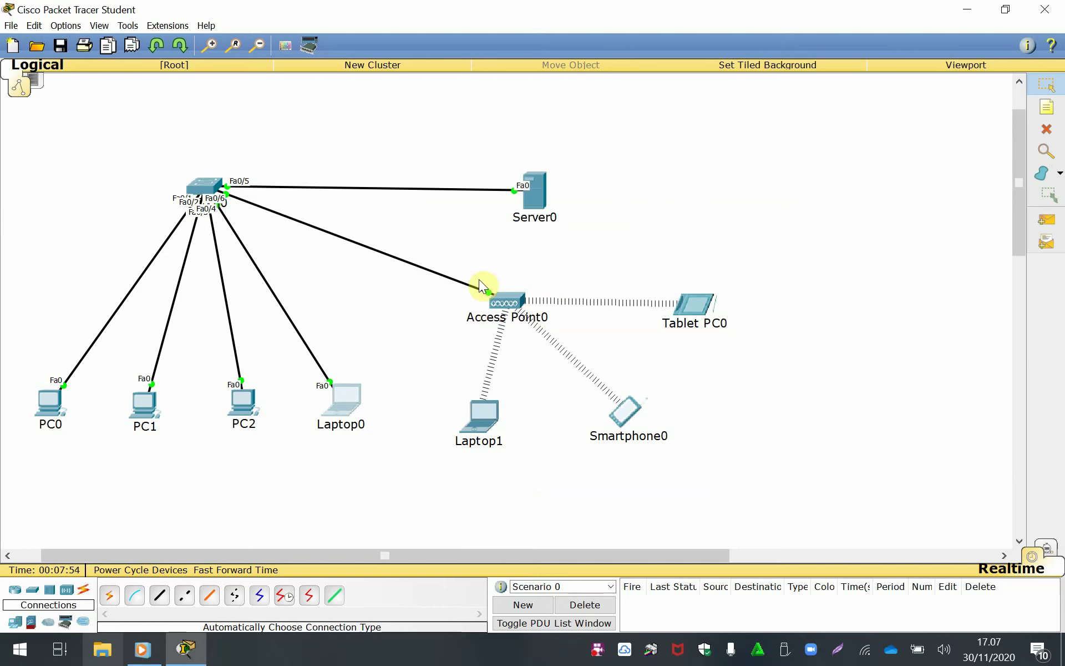
Check the DHCP-assigned IP configuration of Laptop1 on the wireless side and close its window.
drag(413, 272, 791, 480)
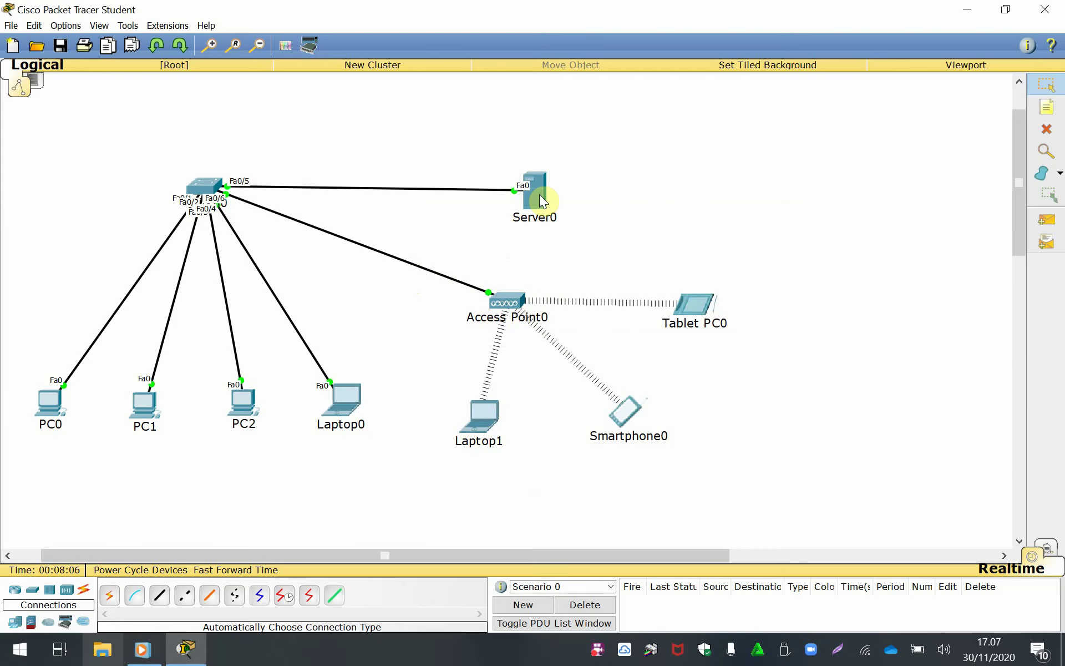
click(481, 411)
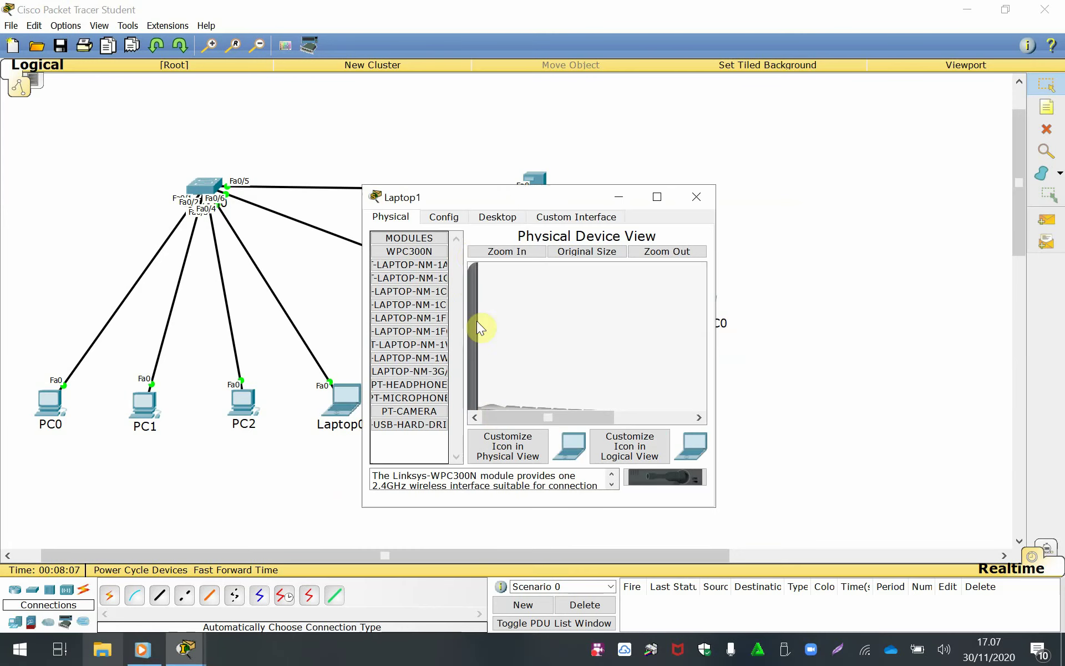
click(496, 215)
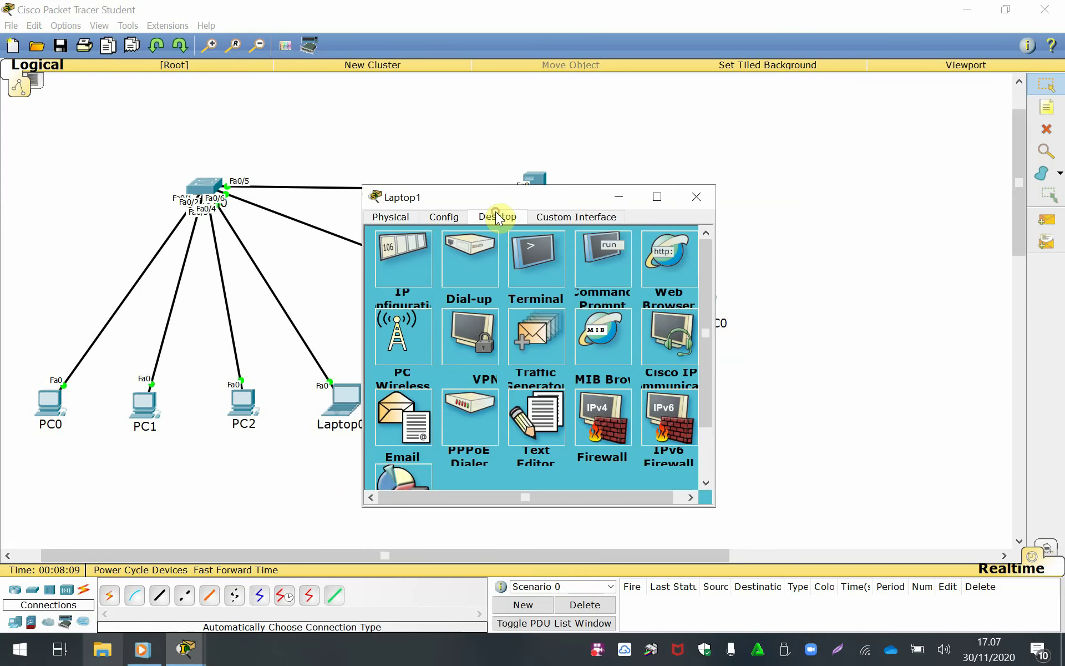
click(424, 249)
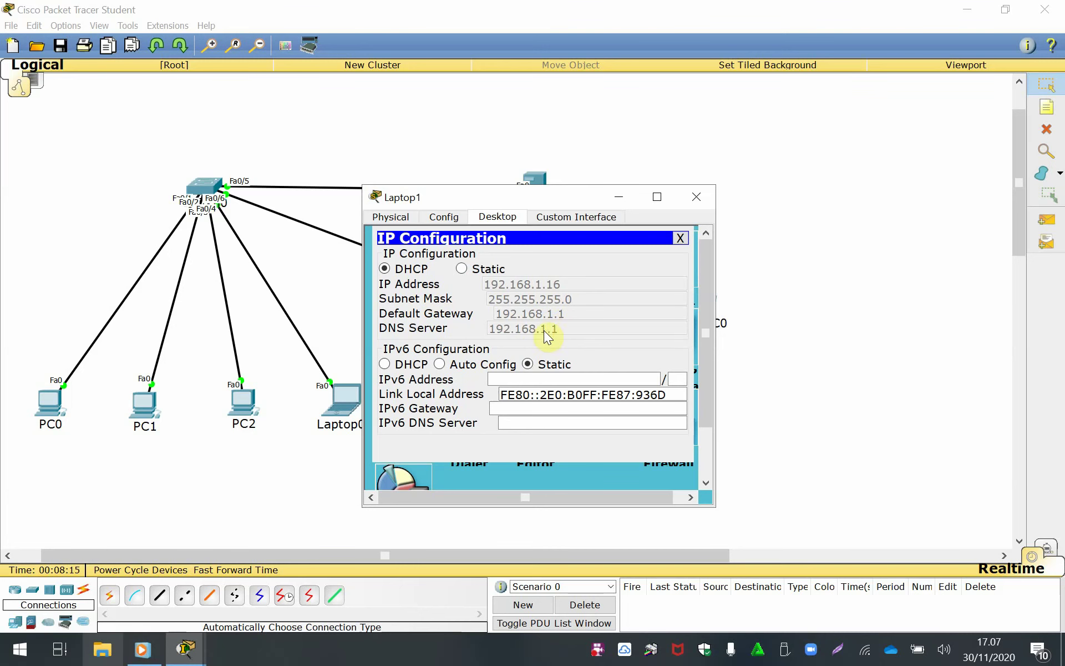
click(699, 194)
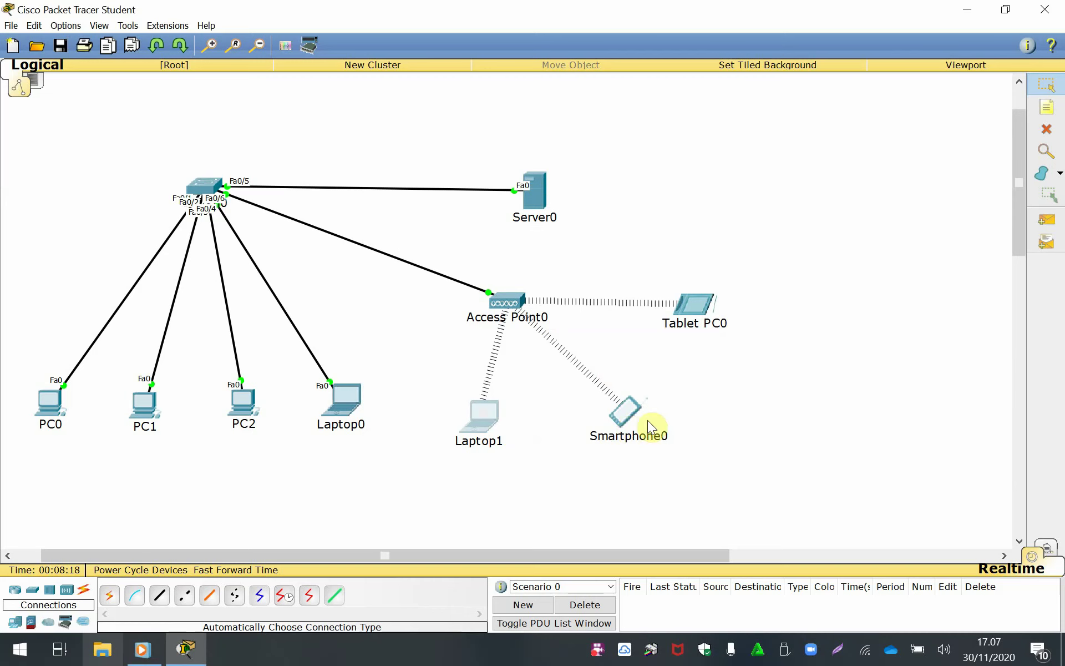
Check the DHCP-assigned IP configurations of Smartphone0 and Tablet PC0 one after the other, closing each window.
click(628, 409)
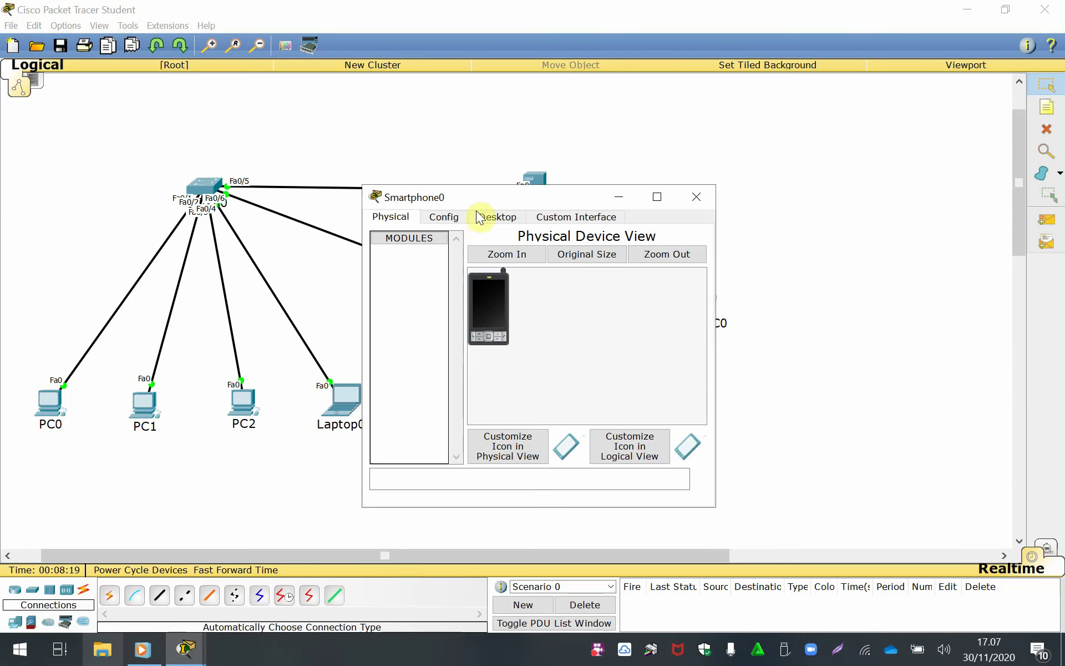
click(500, 219)
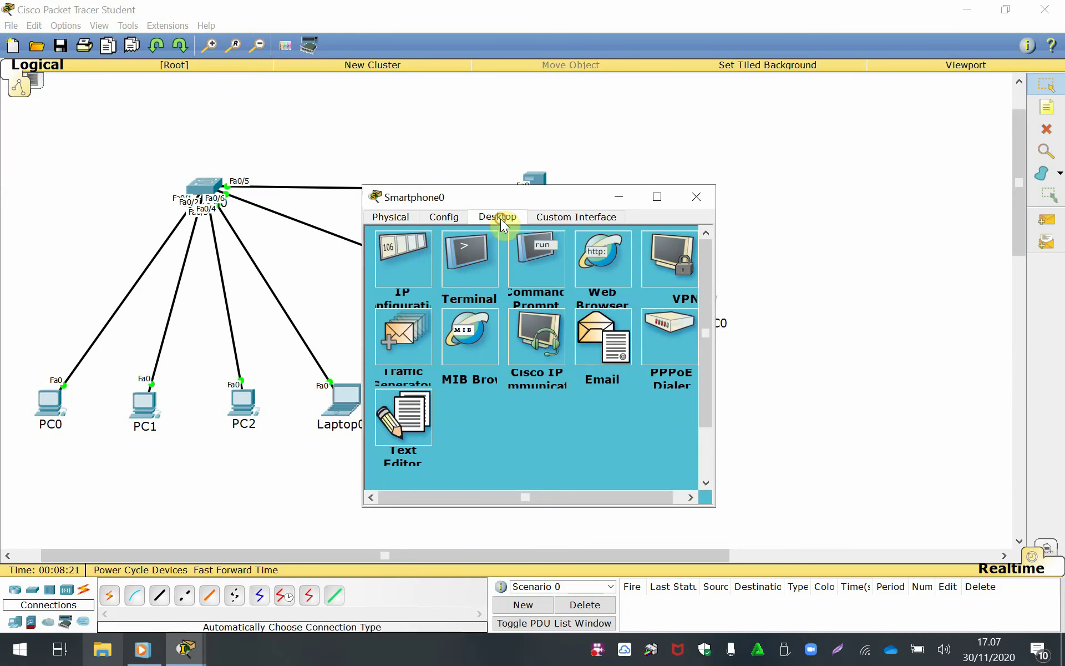
click(394, 272)
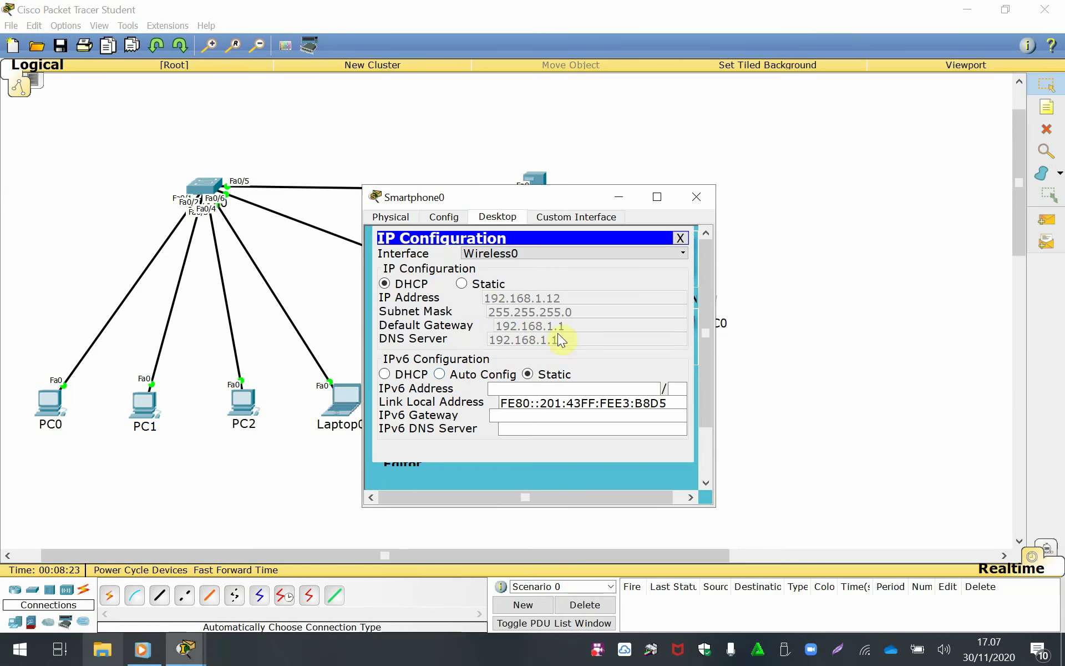
click(695, 197)
click(690, 320)
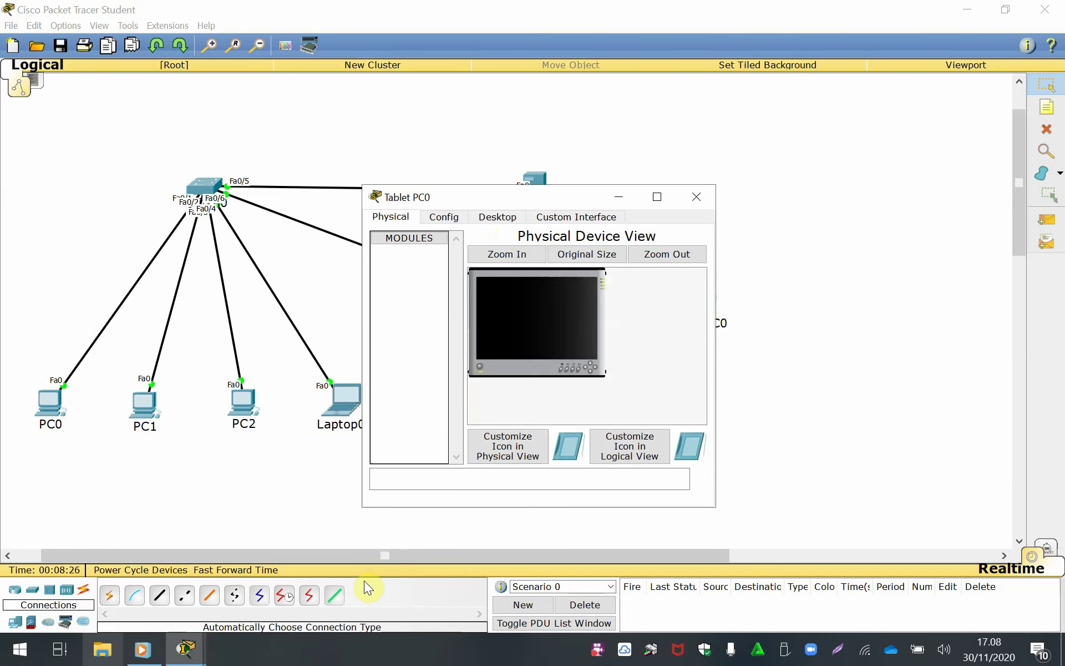
click(497, 216)
click(401, 261)
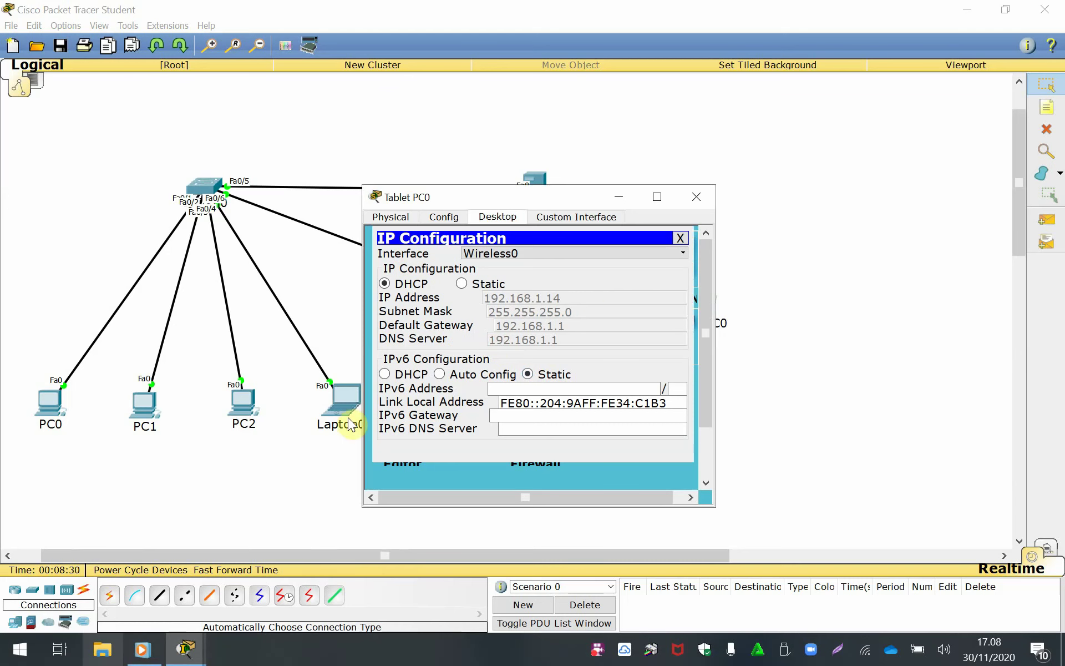
click(697, 197)
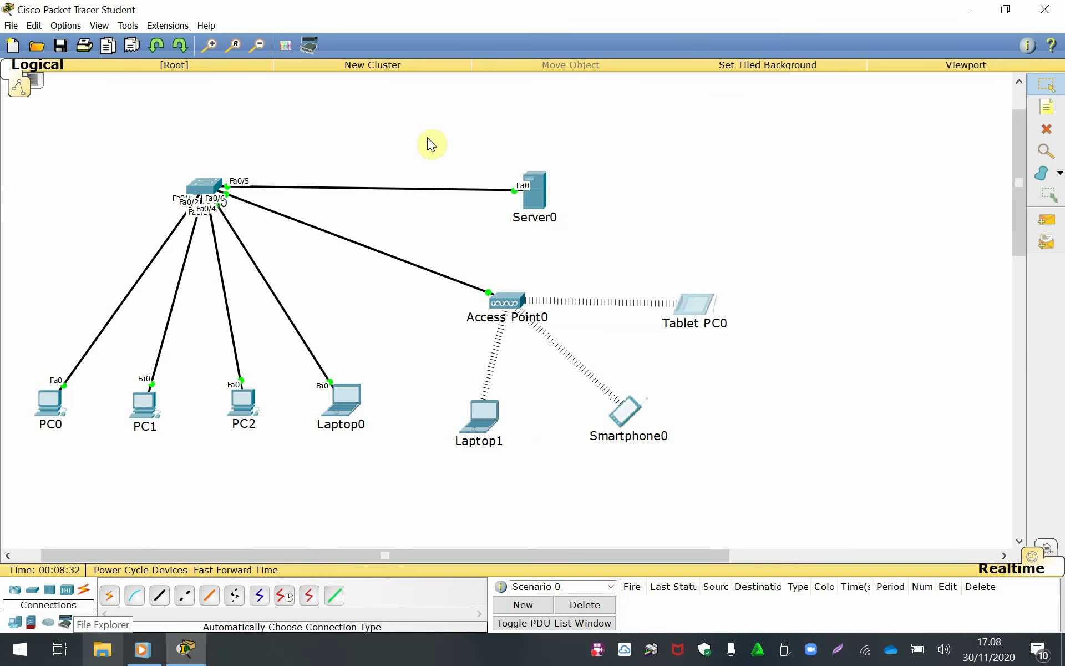
Move Server0 farther away from the switch, set its display name to "Web server" and close its window.
drag(544, 202, 624, 202)
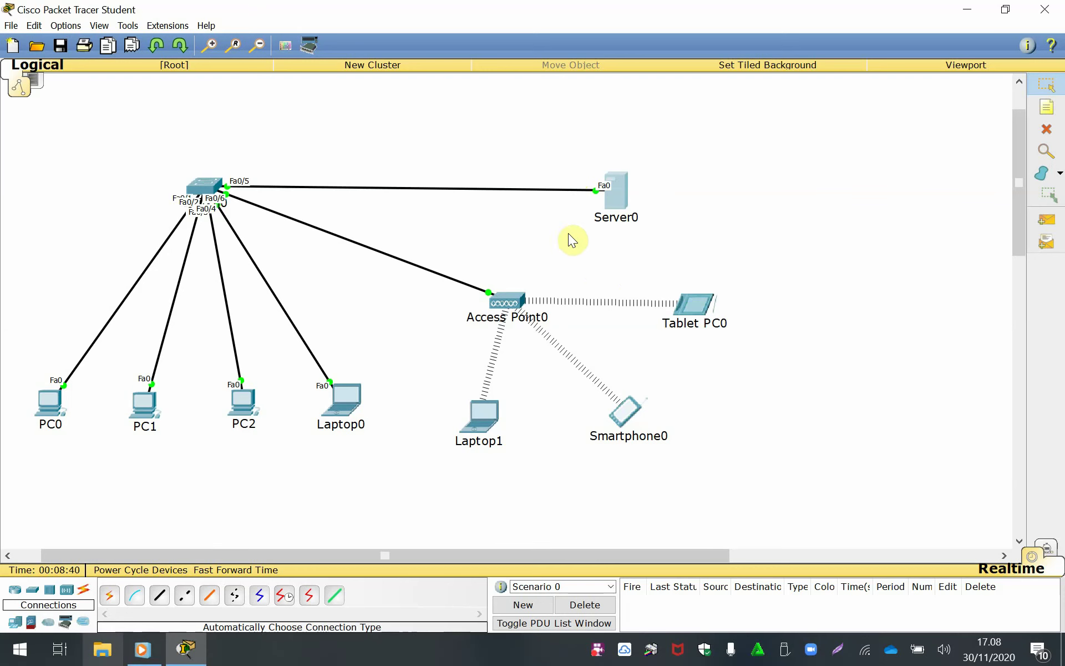
click(617, 219)
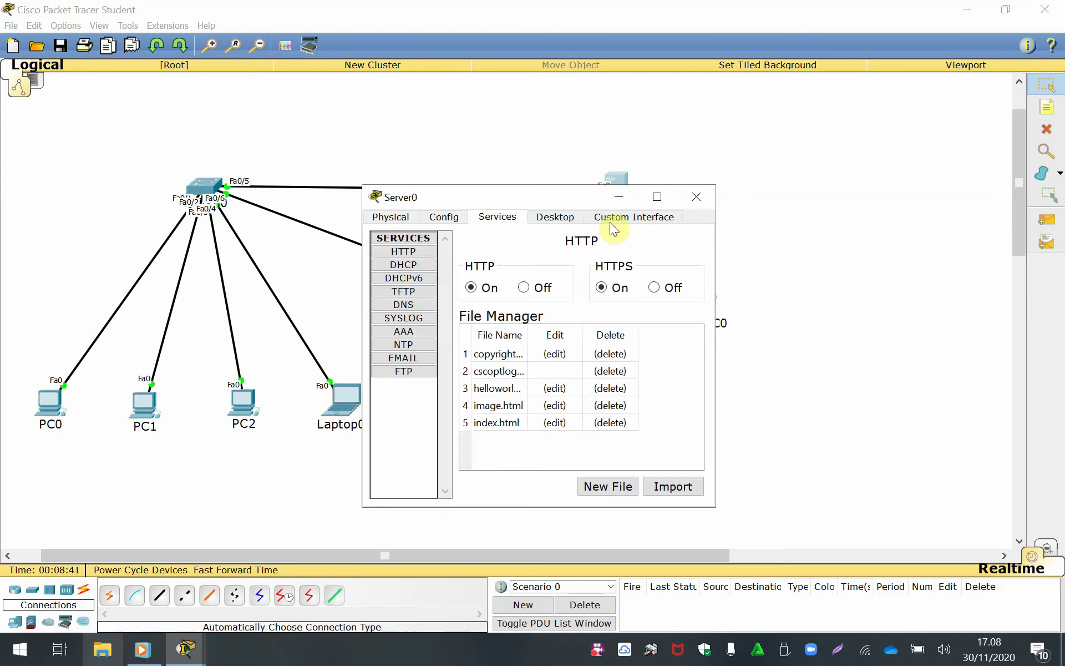
click(607, 217)
click(398, 221)
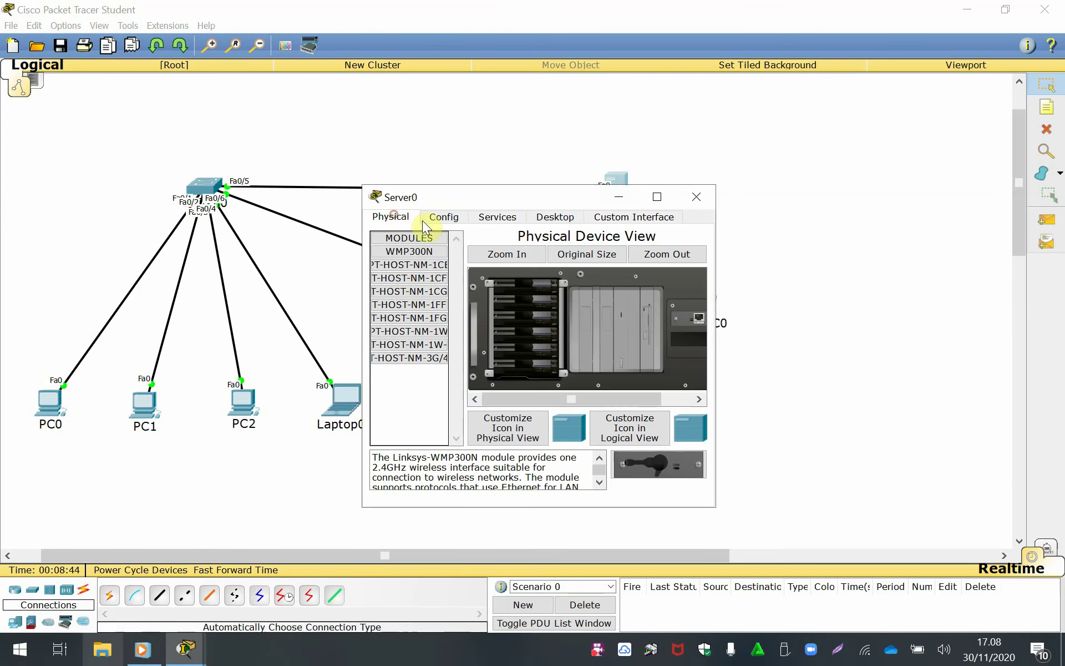
click(551, 218)
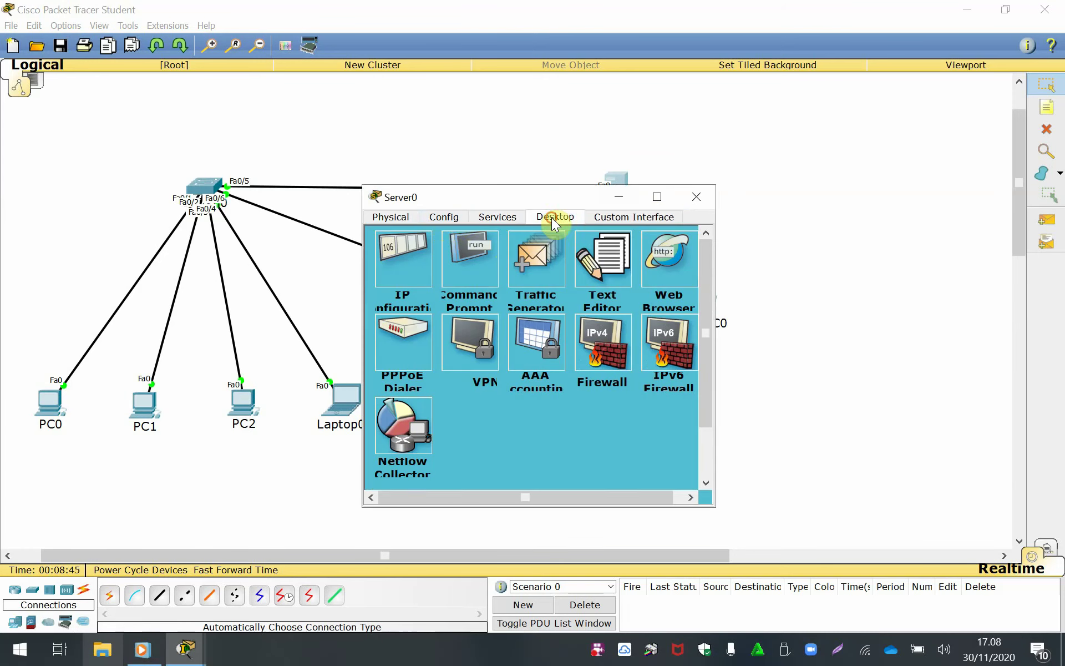
click(459, 216)
drag(604, 267, 511, 267)
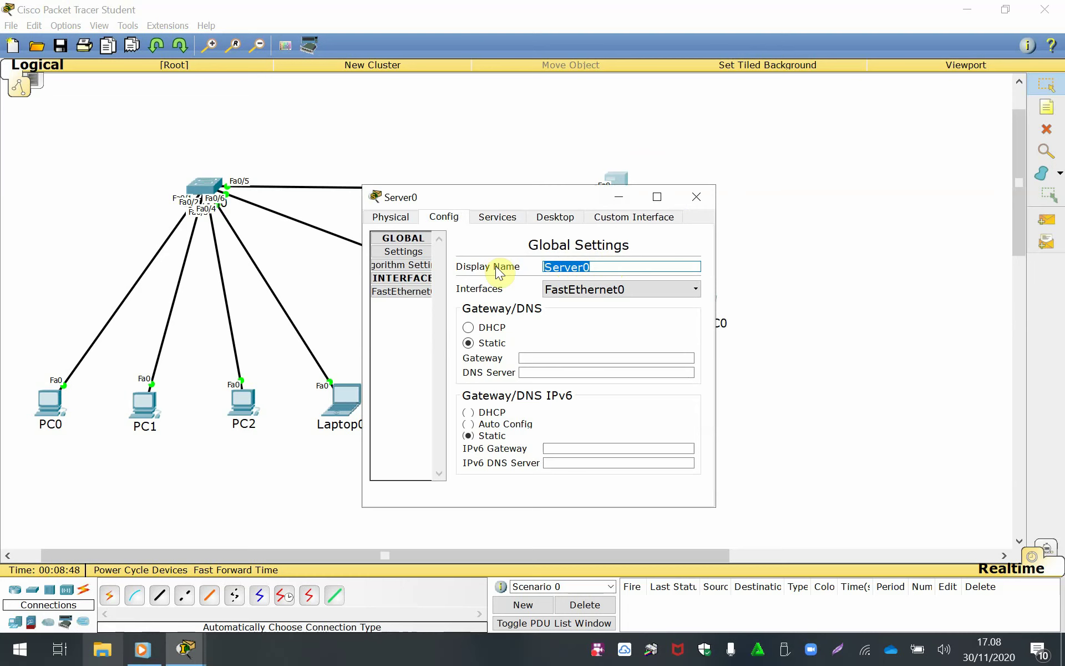
text(Web server)
click(697, 198)
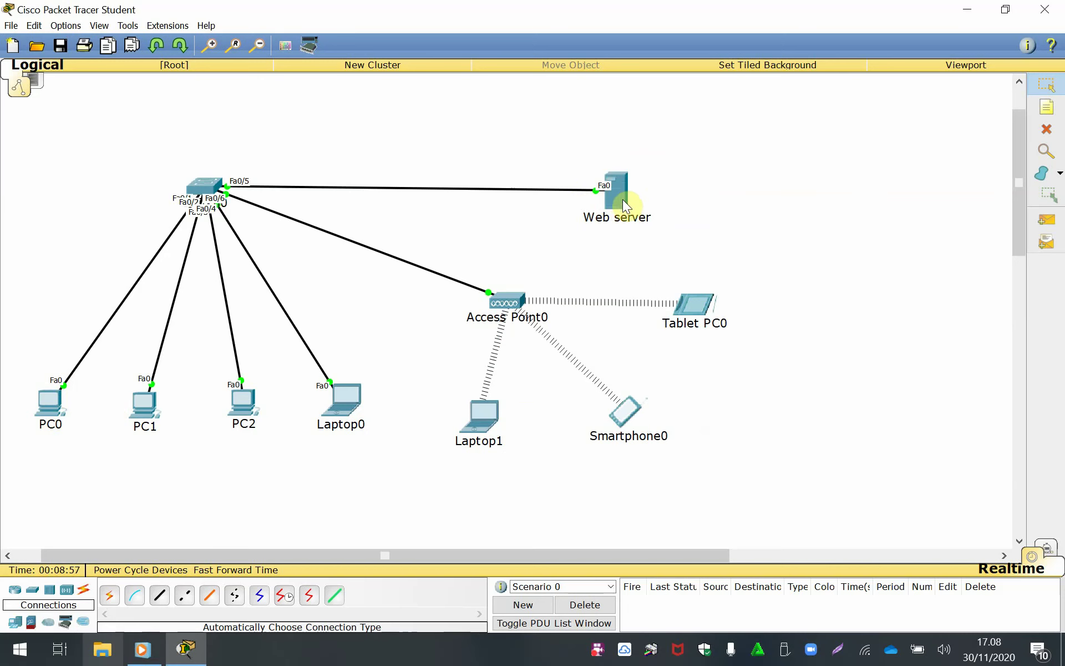
Open the Web Browser on PC0, with the device window moved aside from the wired PCs.
click(54, 404)
mouse_move(521, 201)
mouse_down()
mouse_move(681, 225)
mouse_move(748, 212)
mouse_move(768, 227)
mouse_up()
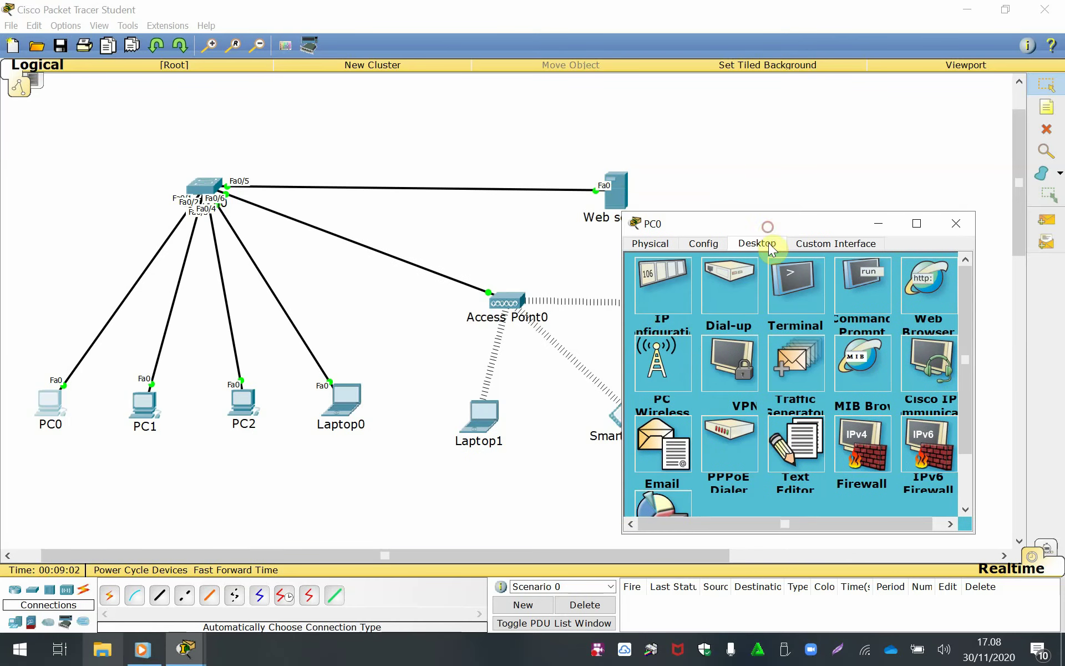
click(920, 287)
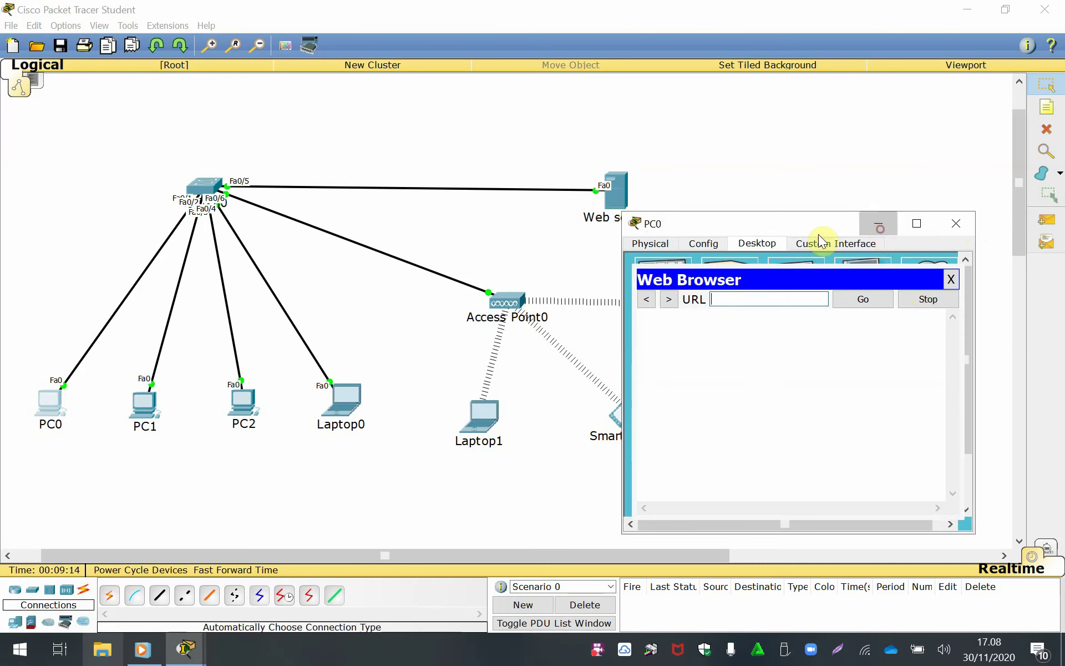
Open index.html for editing in the Web server's HTTP service, with the file name column widened.
click(620, 199)
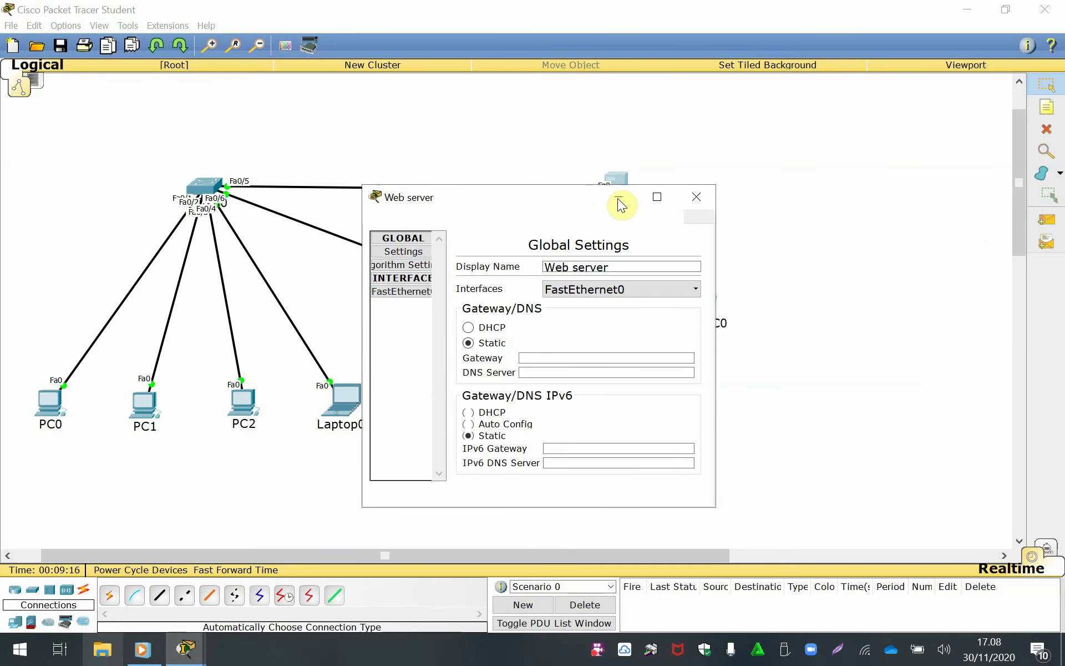
drag(487, 197, 723, 208)
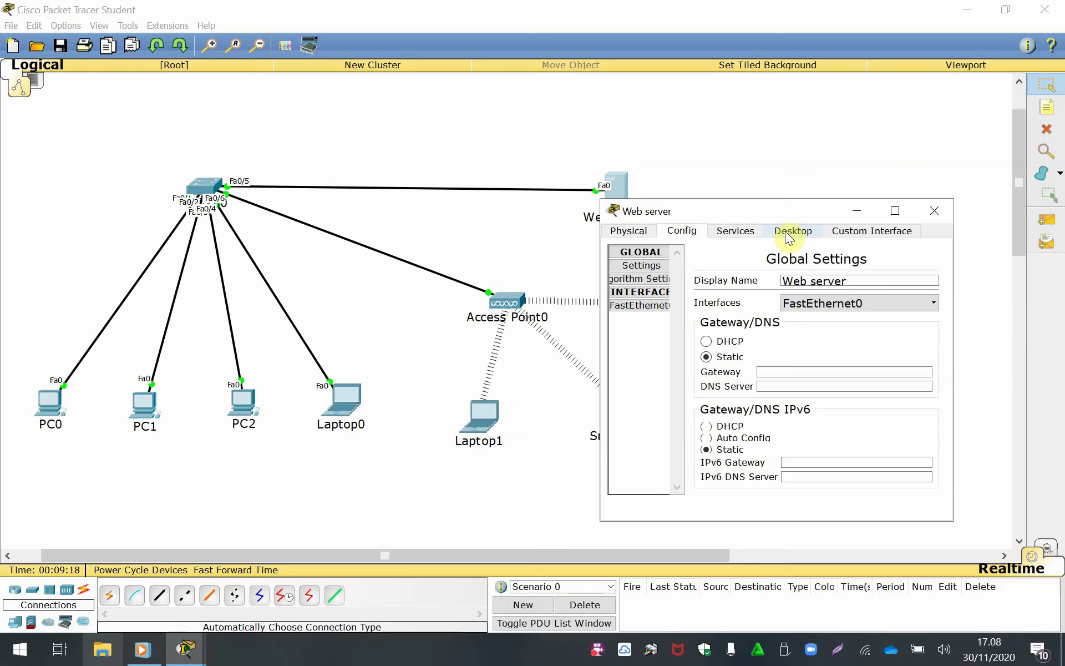
click(724, 235)
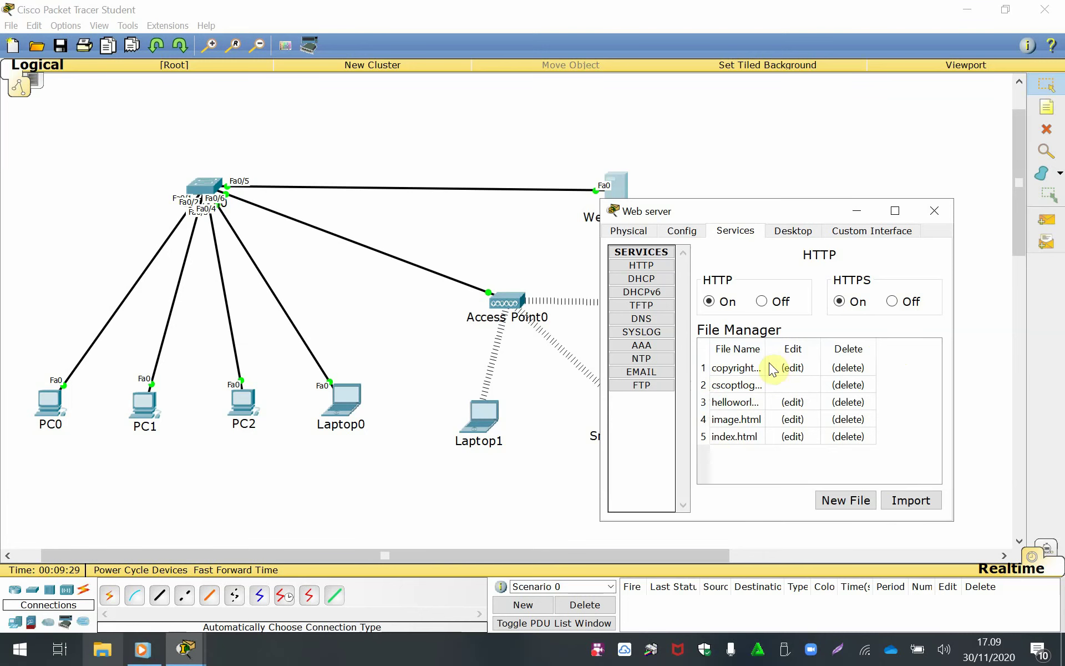
drag(765, 348, 803, 349)
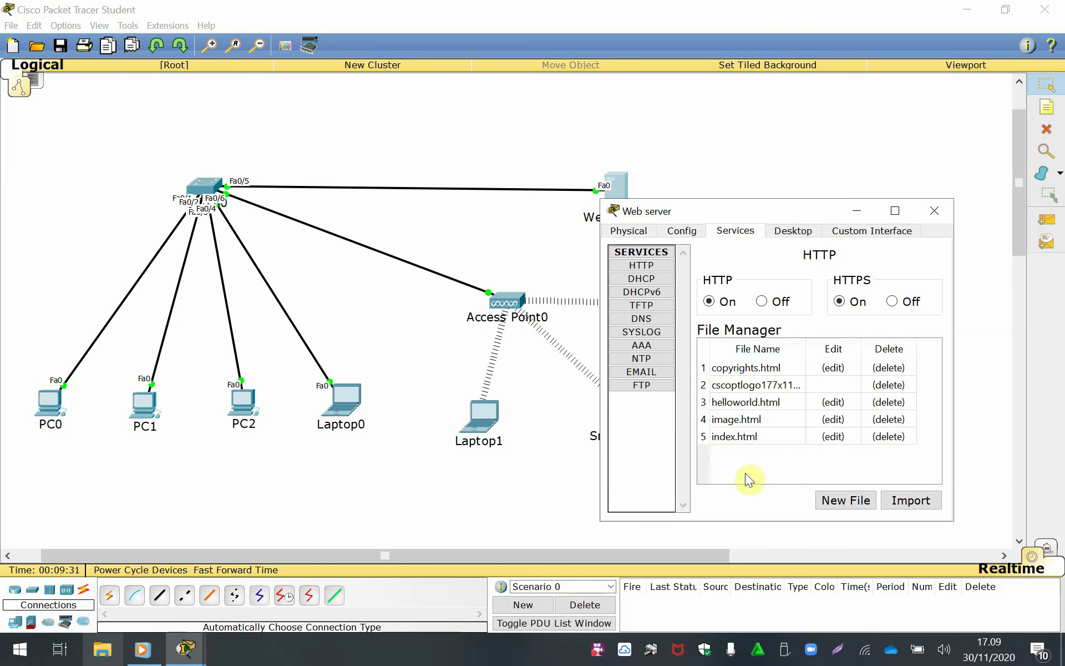
click(834, 436)
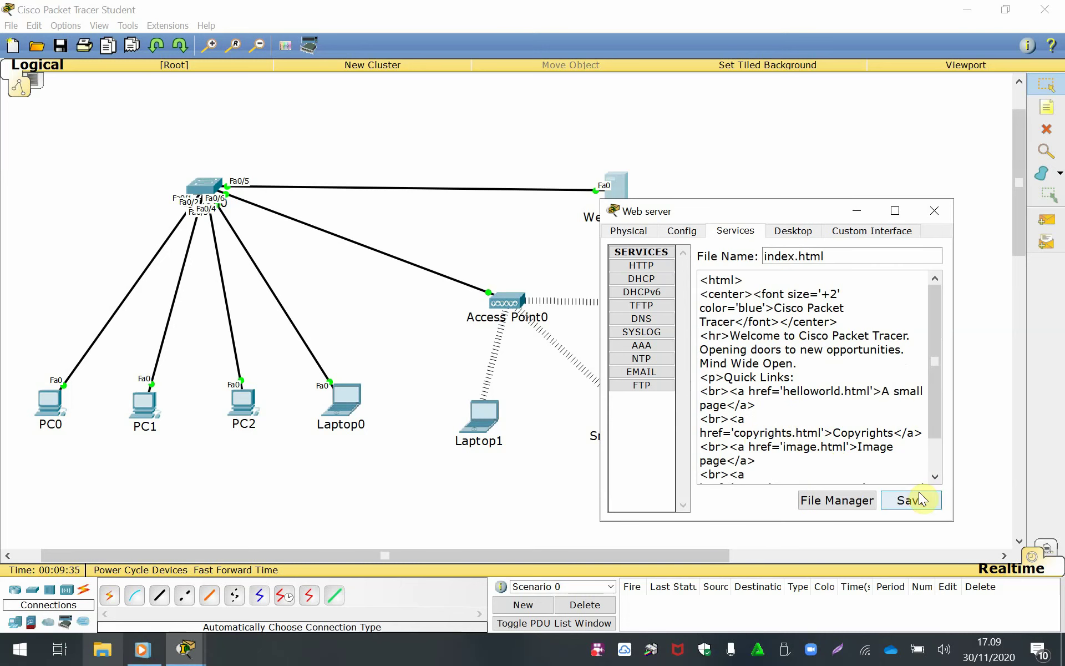
Replace the welcome sentence in index.html with "SELAMAT DATANG DI SISTEM INFORMASI MAHASISWA" and save, overwriting the existing file.
drag(730, 335, 799, 363)
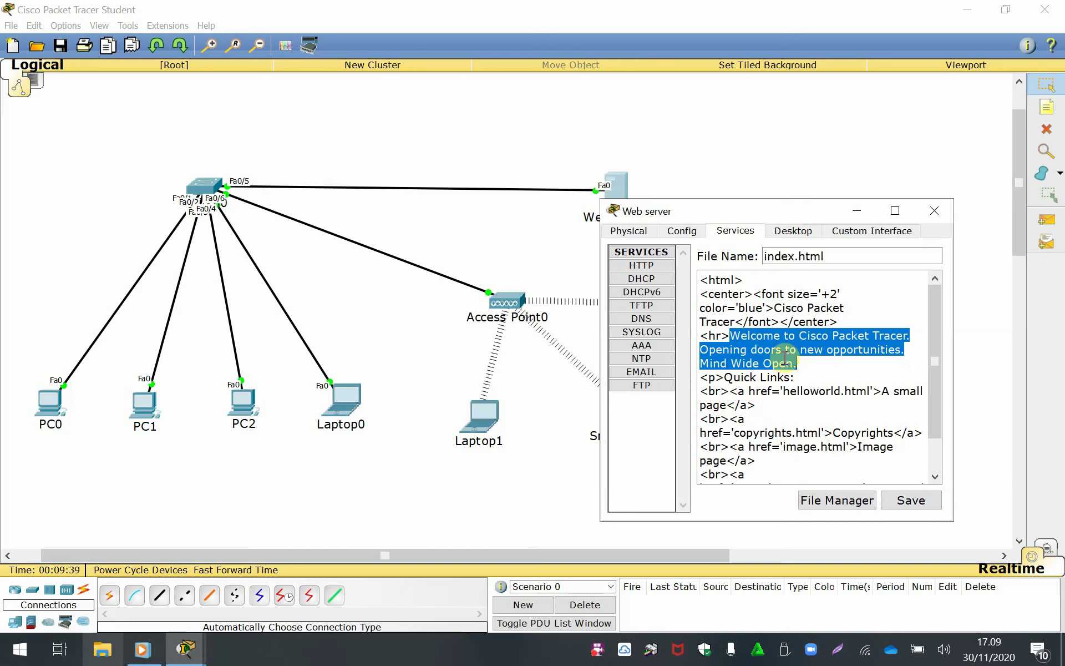
text(SE)
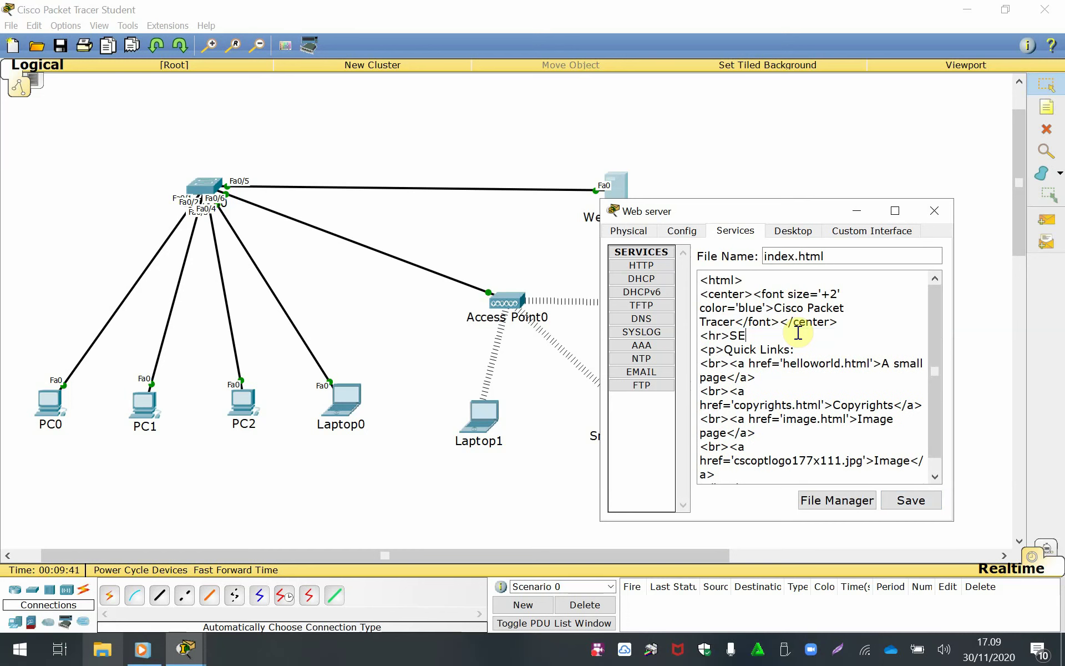
text(LAMAT DATANG )
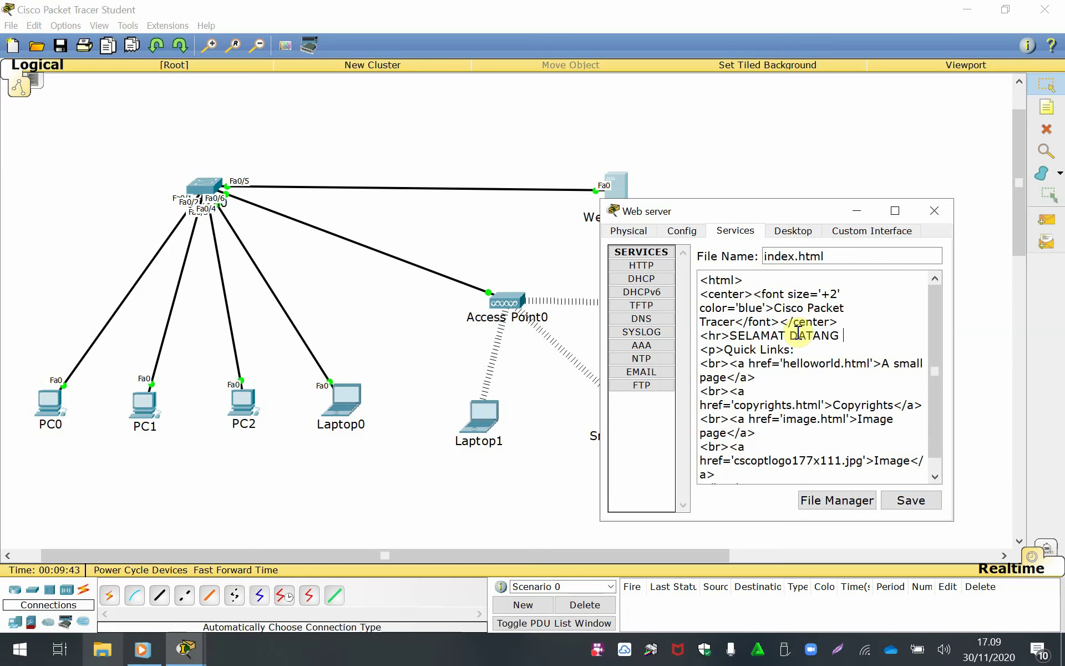
text(DI SISTEM INFORMASI)
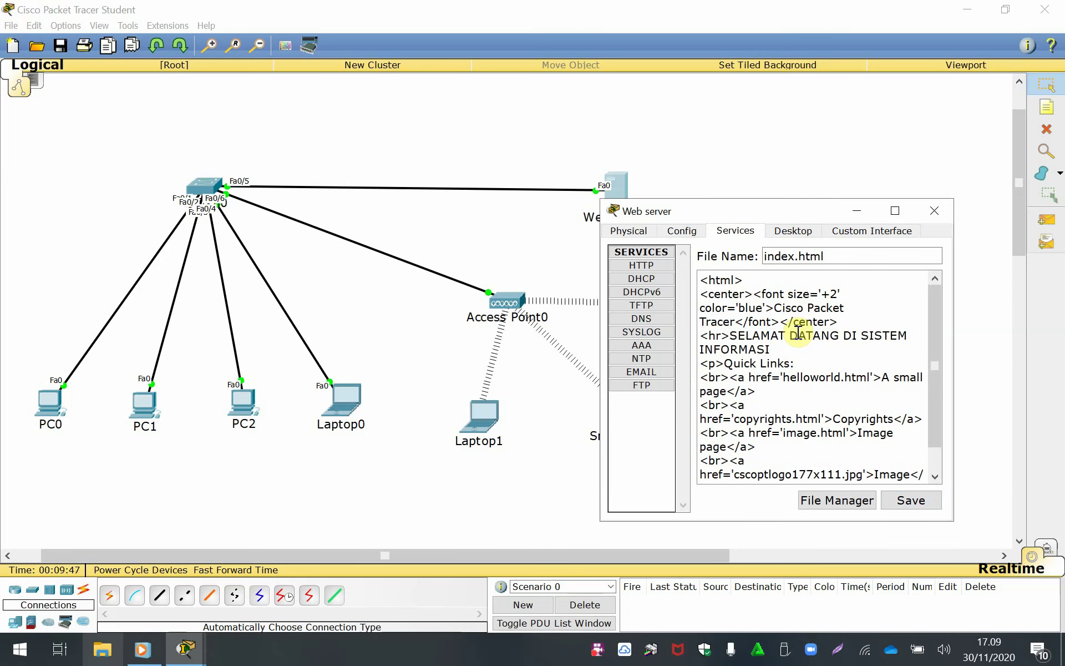
text( MAHASISWA)
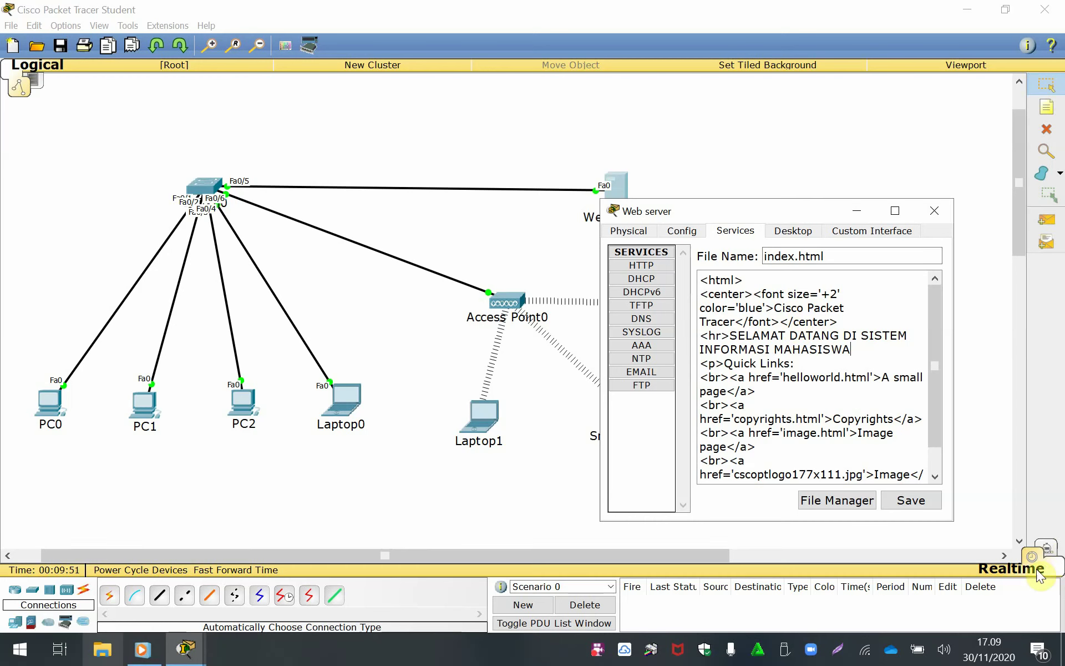
click(909, 502)
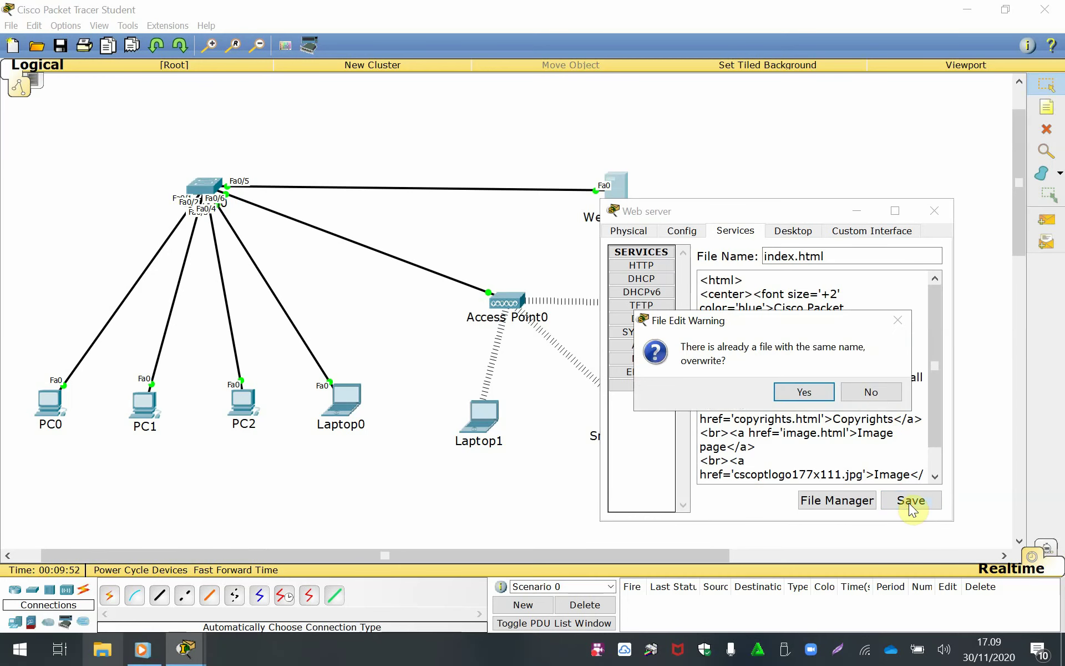
click(808, 392)
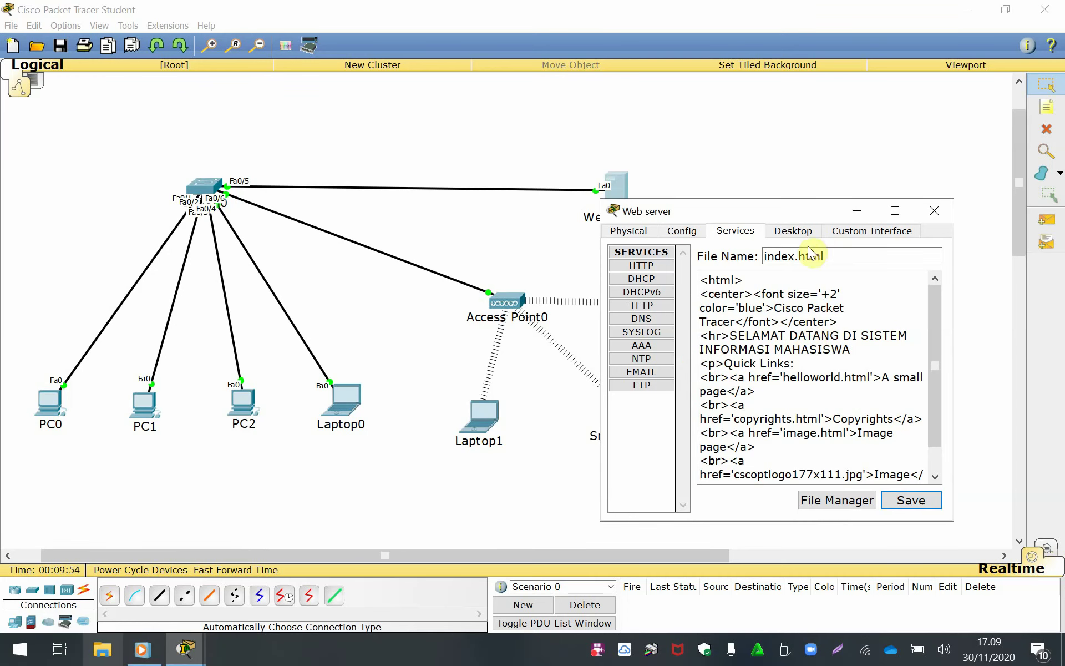
Close the Web server window, load 192.168.1.1 in PC0's Web Browser to check the page text, and close PC0's window.
click(933, 211)
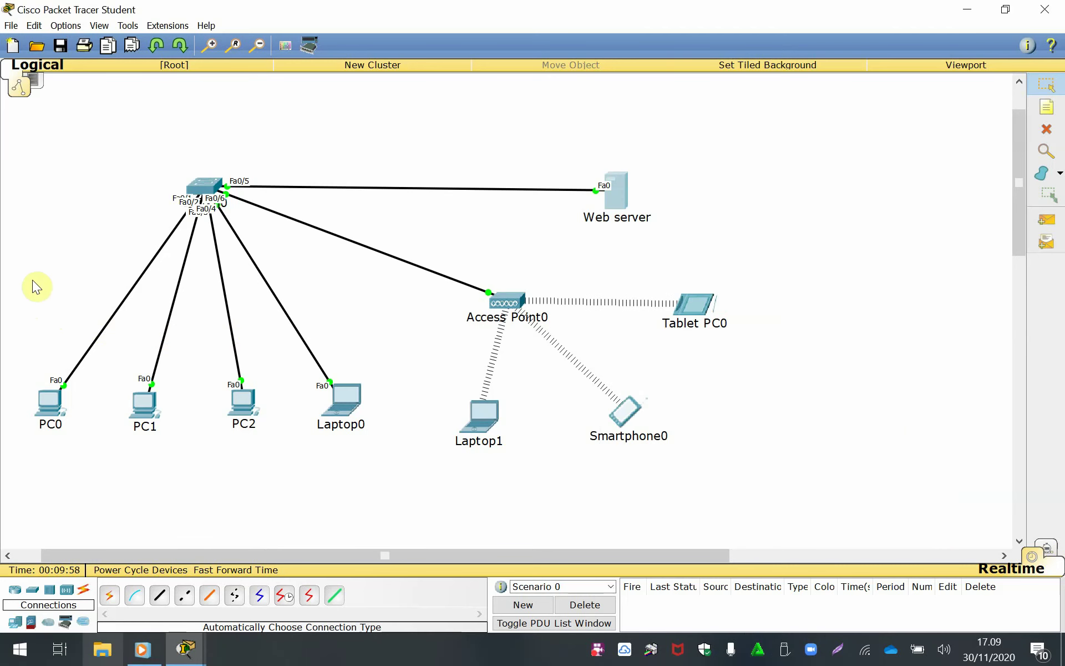
drag(33, 280, 766, 482)
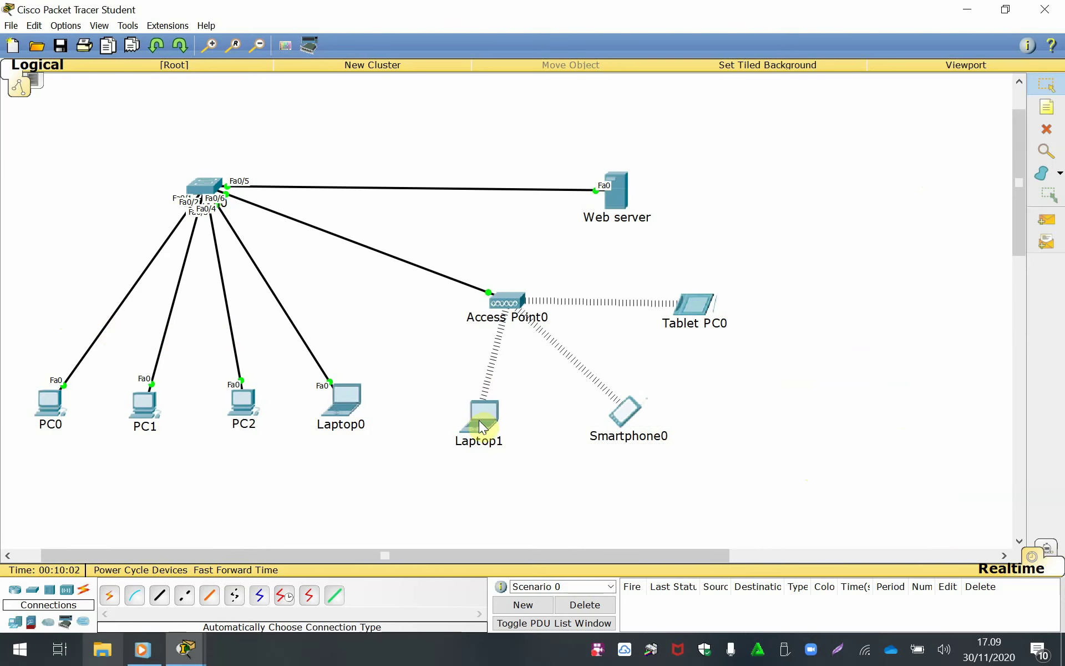
click(53, 409)
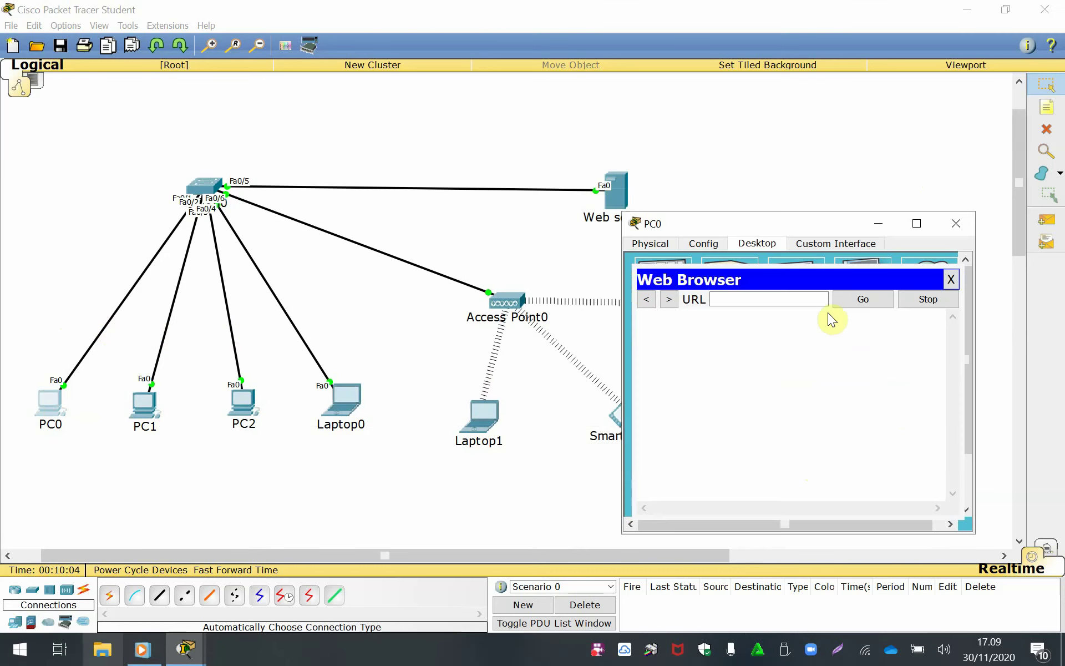
click(756, 298)
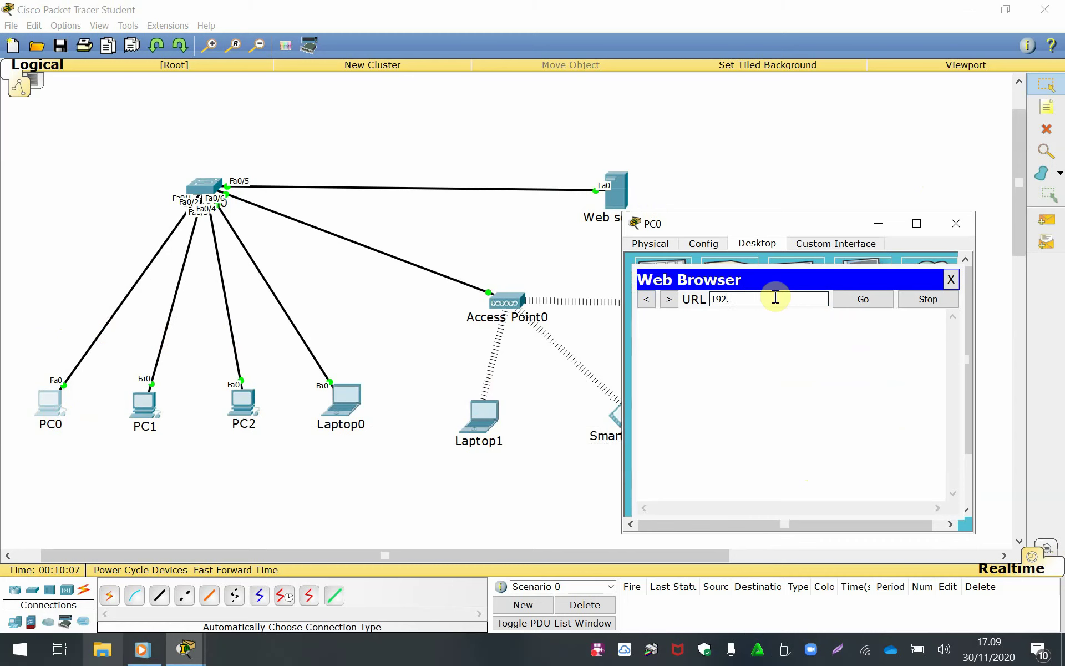
text(192.168.1.1)
click(874, 301)
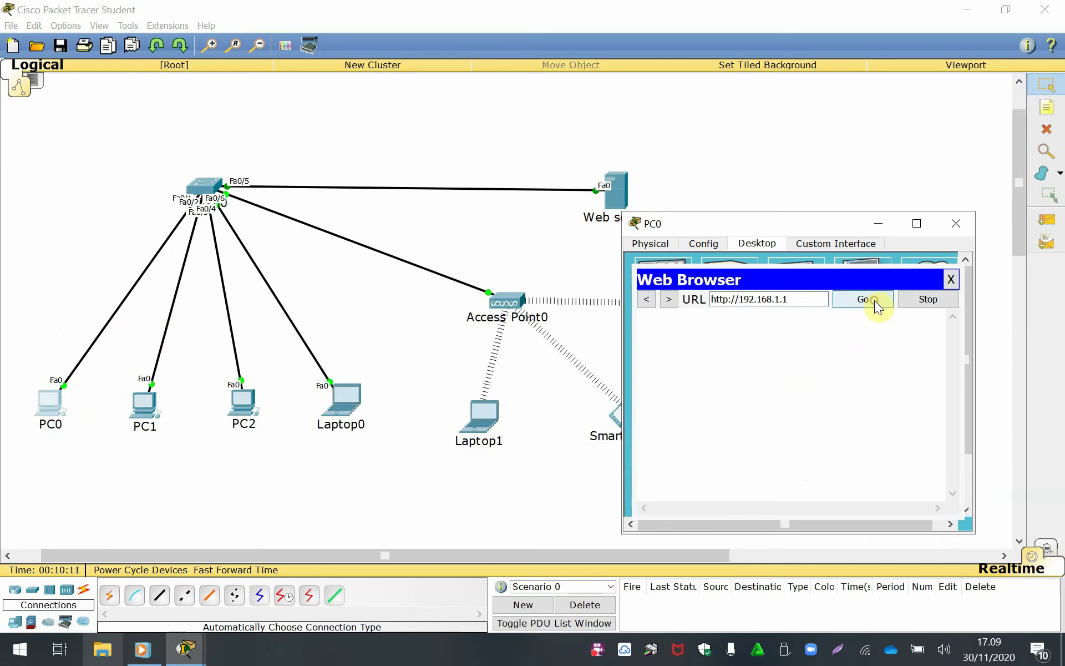
drag(687, 438, 639, 303)
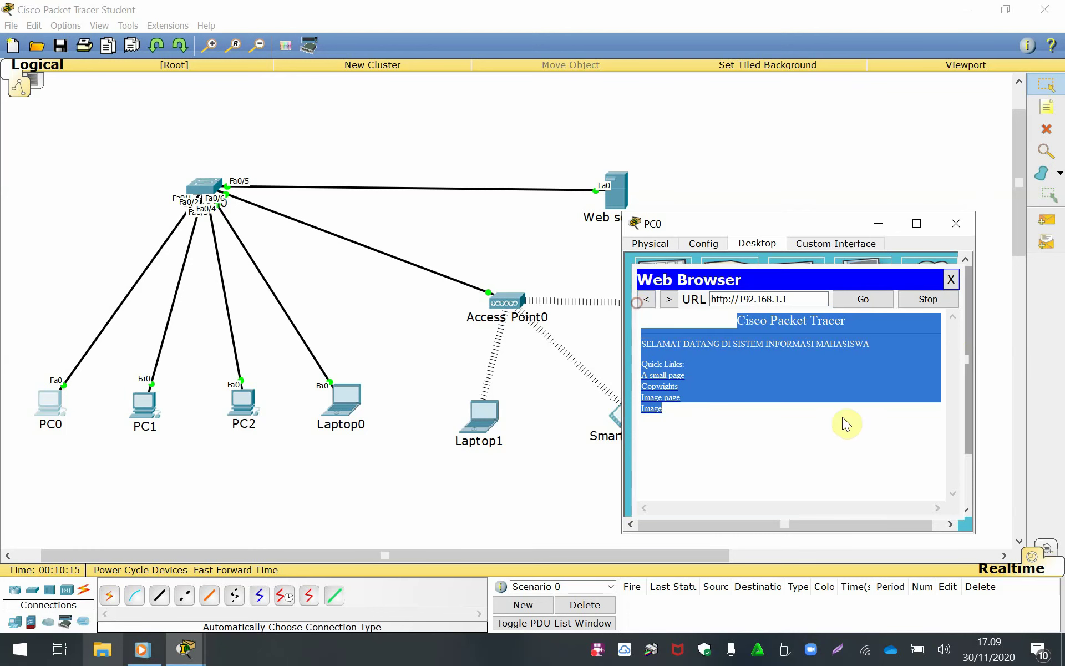
click(776, 435)
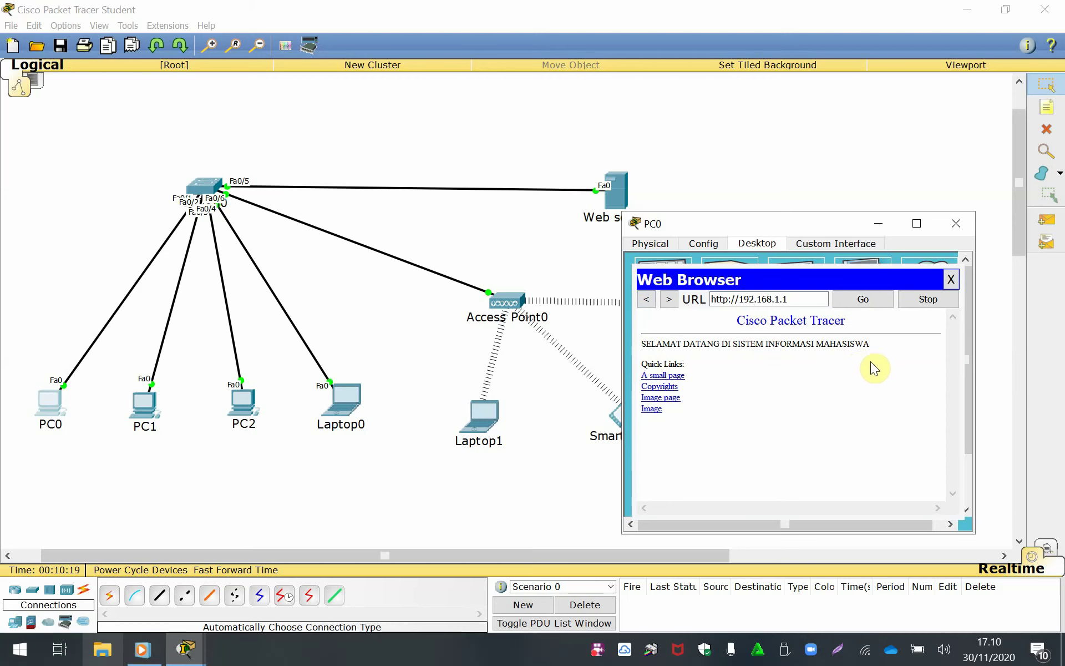
click(955, 223)
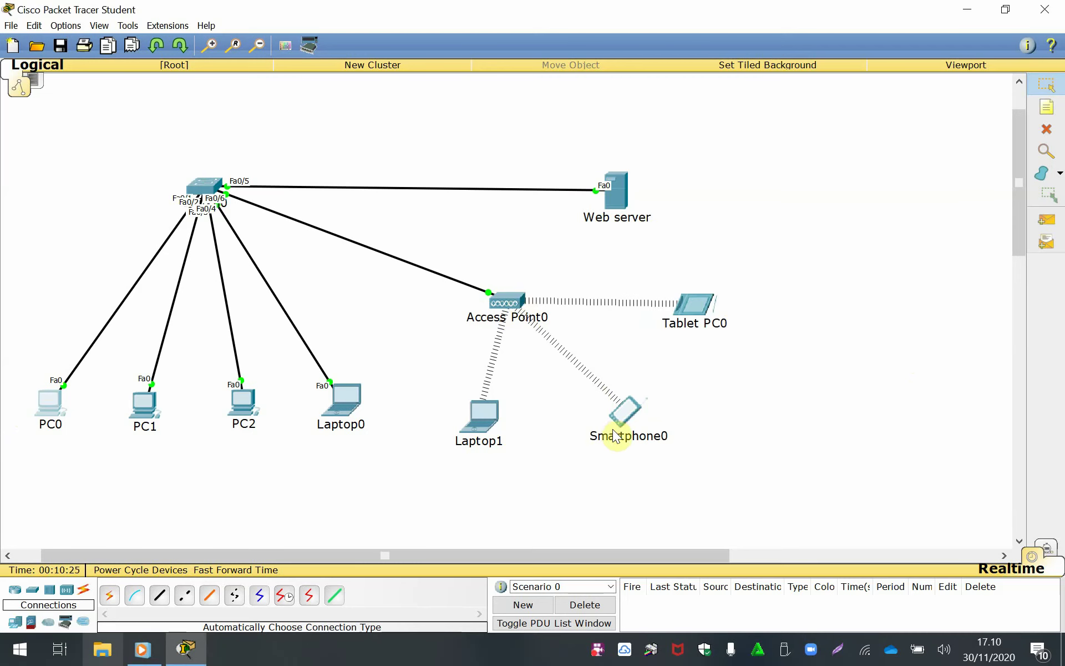
Load 192.168.1.1 in Laptop1's Web Browser, check the welcome sentence on the page and close the device window.
click(492, 421)
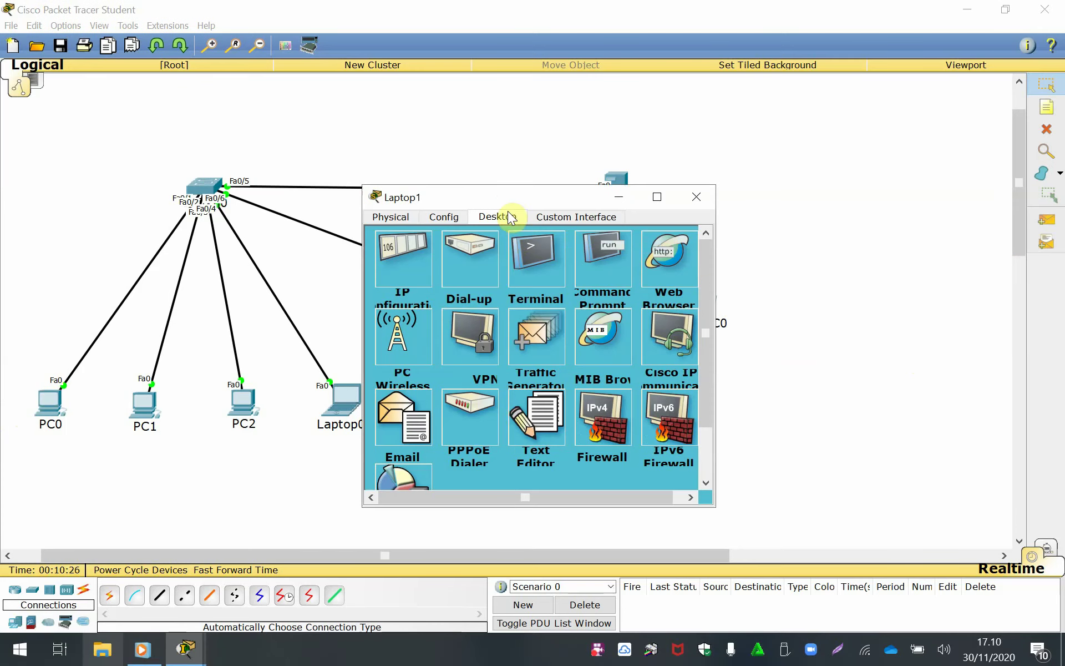
drag(509, 198, 750, 232)
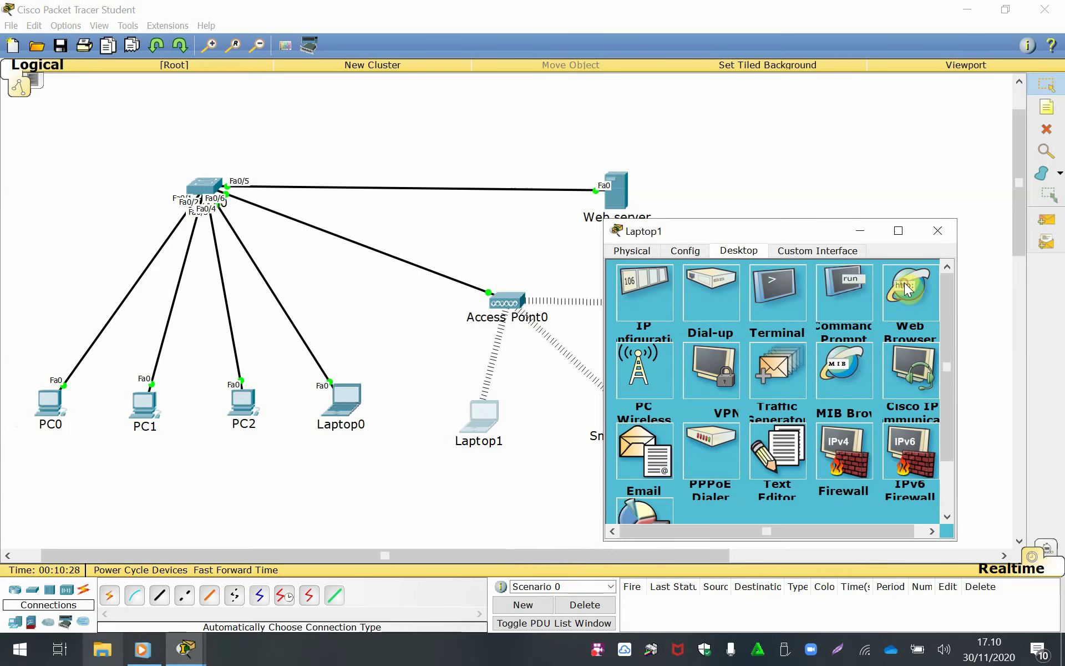
click(904, 282)
click(722, 303)
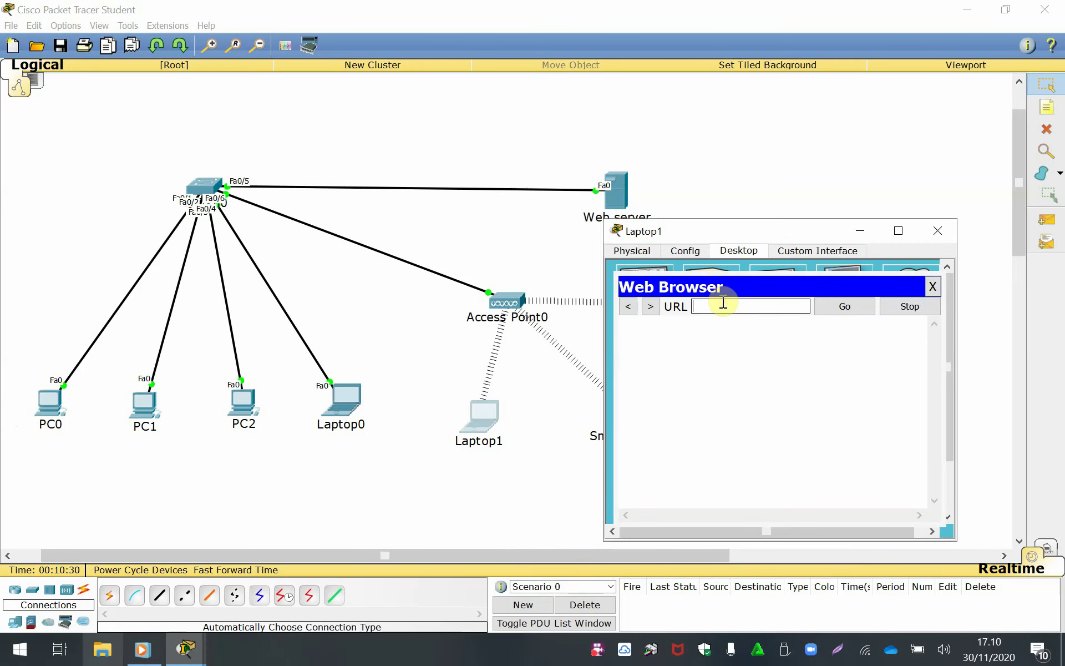
text(192.168.1.1)
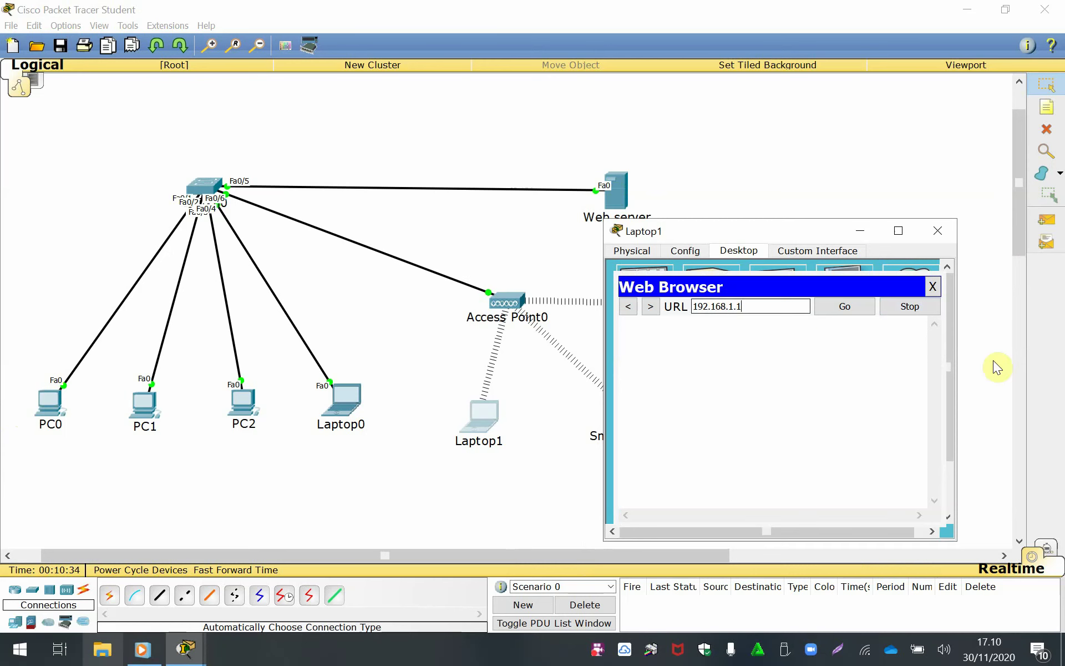
click(837, 305)
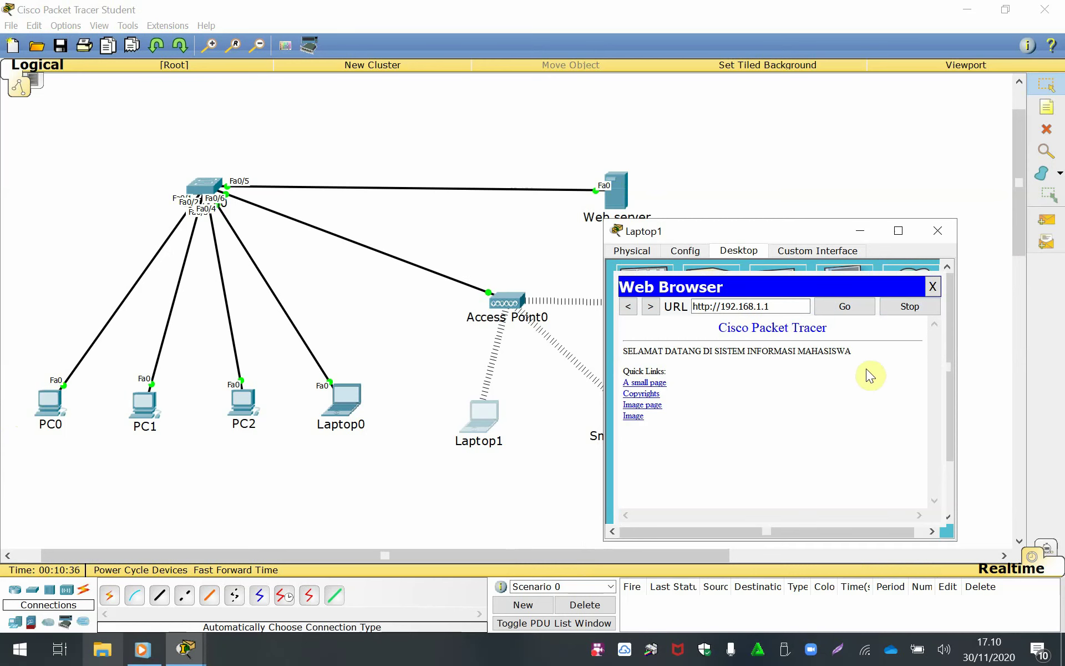
drag(857, 353, 613, 356)
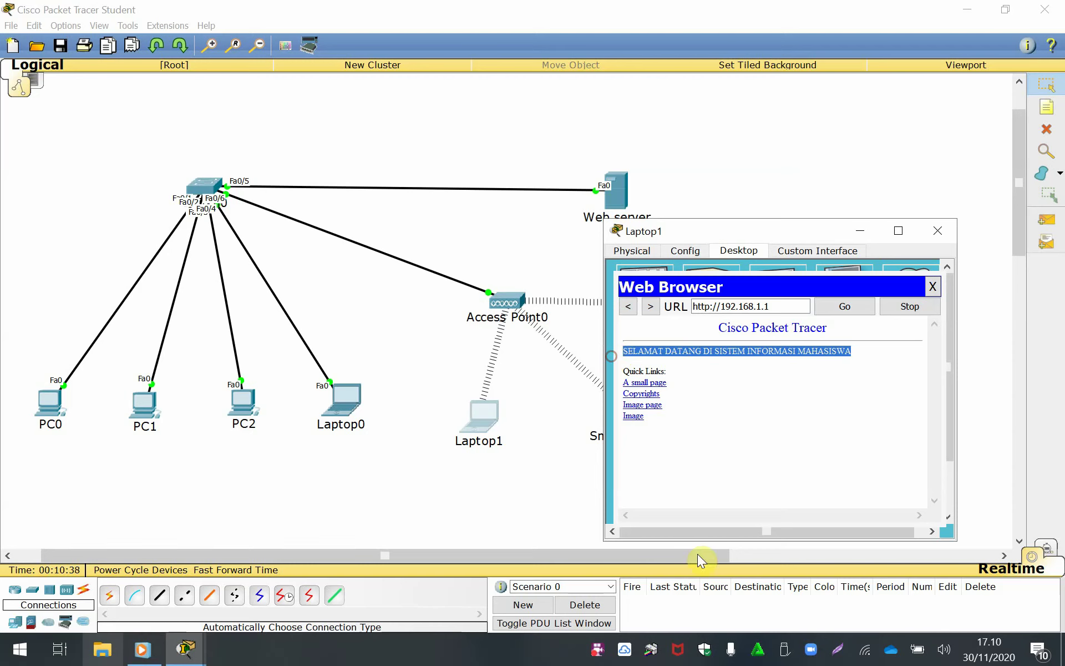
click(727, 430)
click(947, 231)
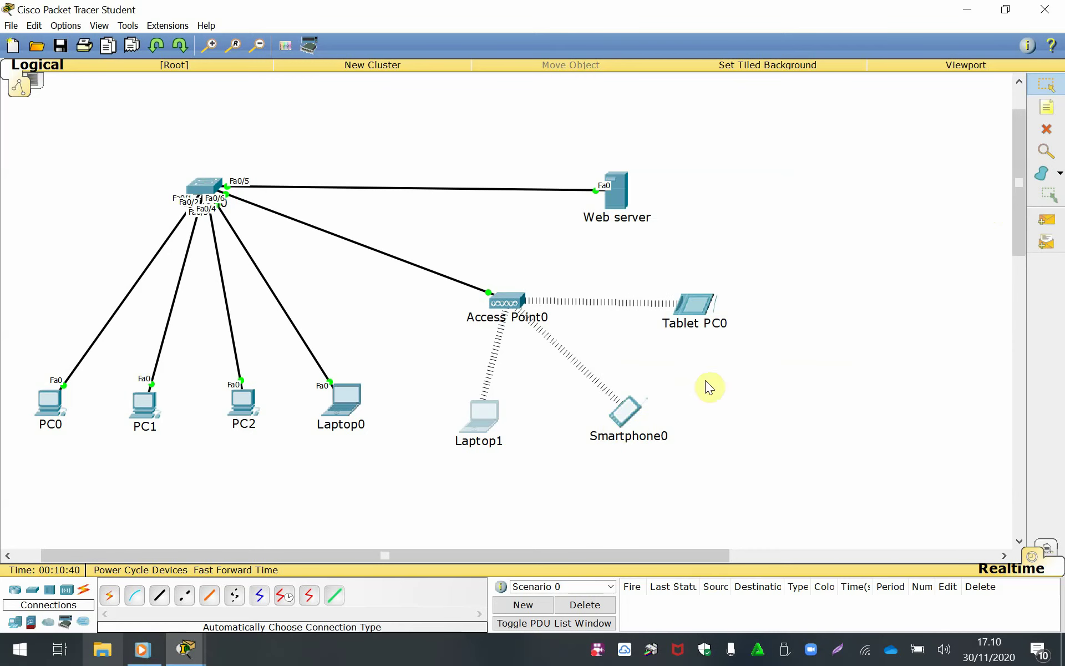
Check the IP Configuration of Smartphone0's wireless interface and close the device window.
click(616, 423)
drag(527, 206, 760, 233)
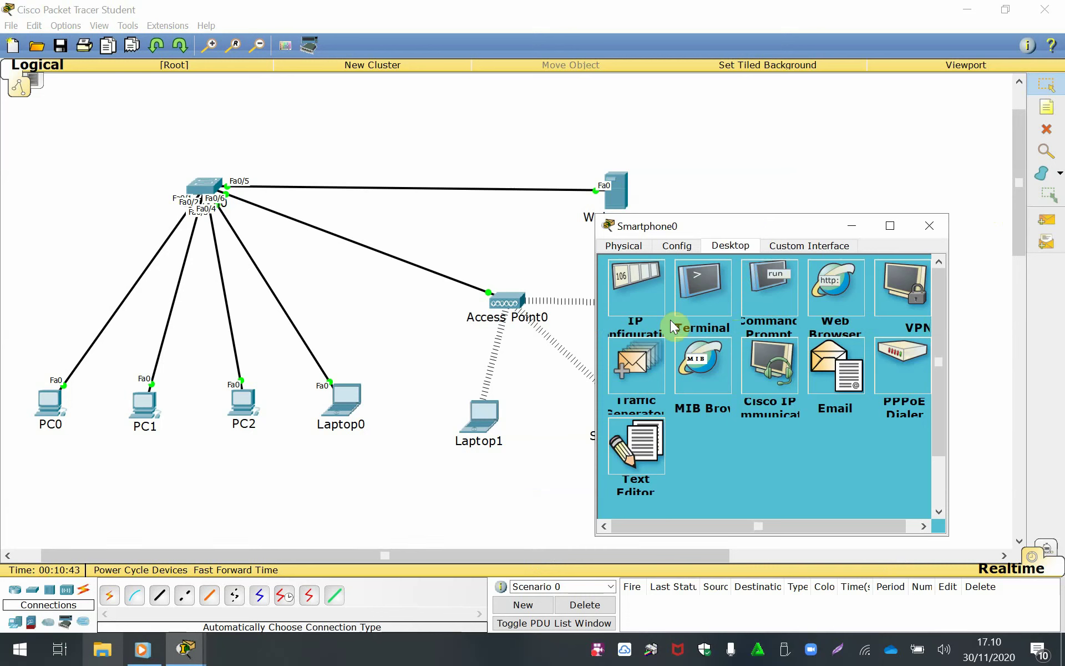
click(641, 278)
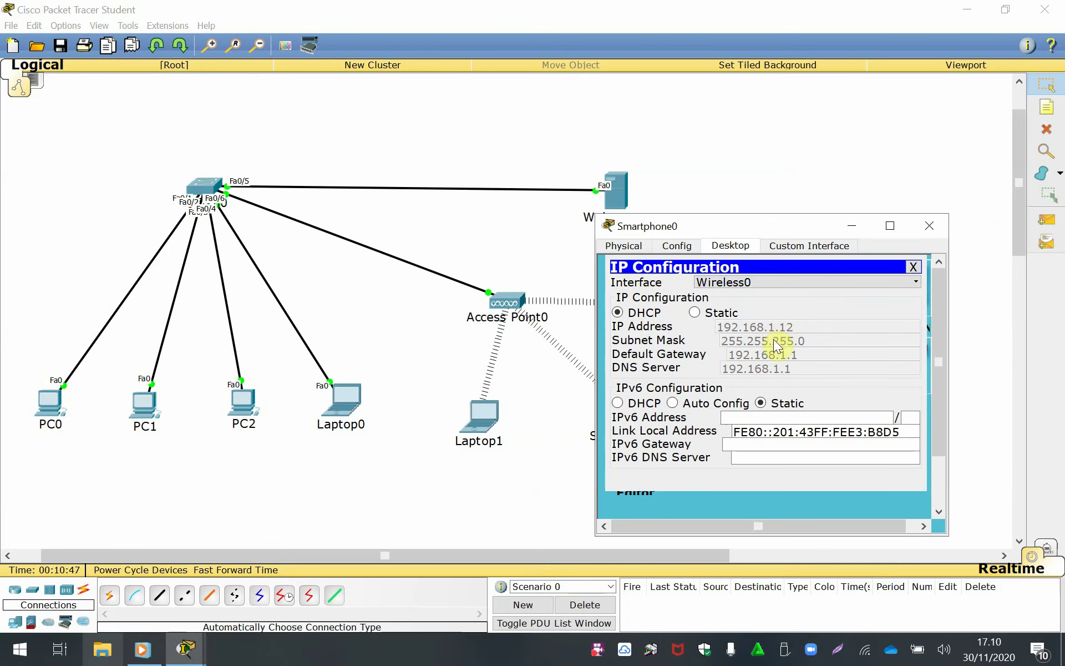
click(927, 226)
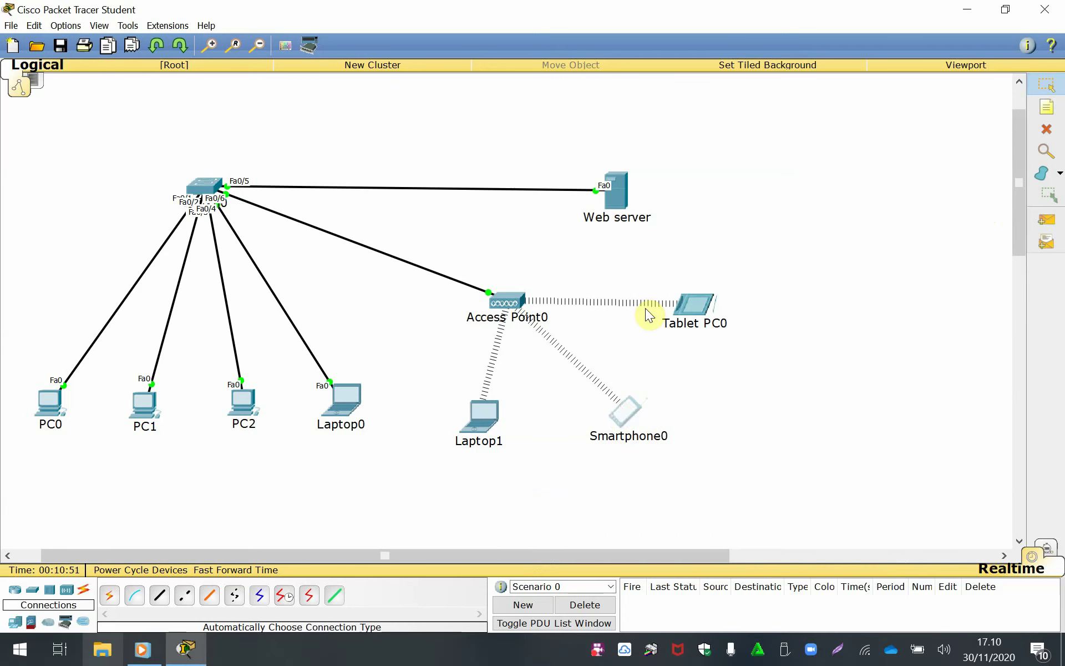
Load 192.168.1.1 in Smartphone0's Web Browser to test access to the server's page, and close the device window.
click(618, 413)
drag(516, 193, 745, 239)
click(839, 305)
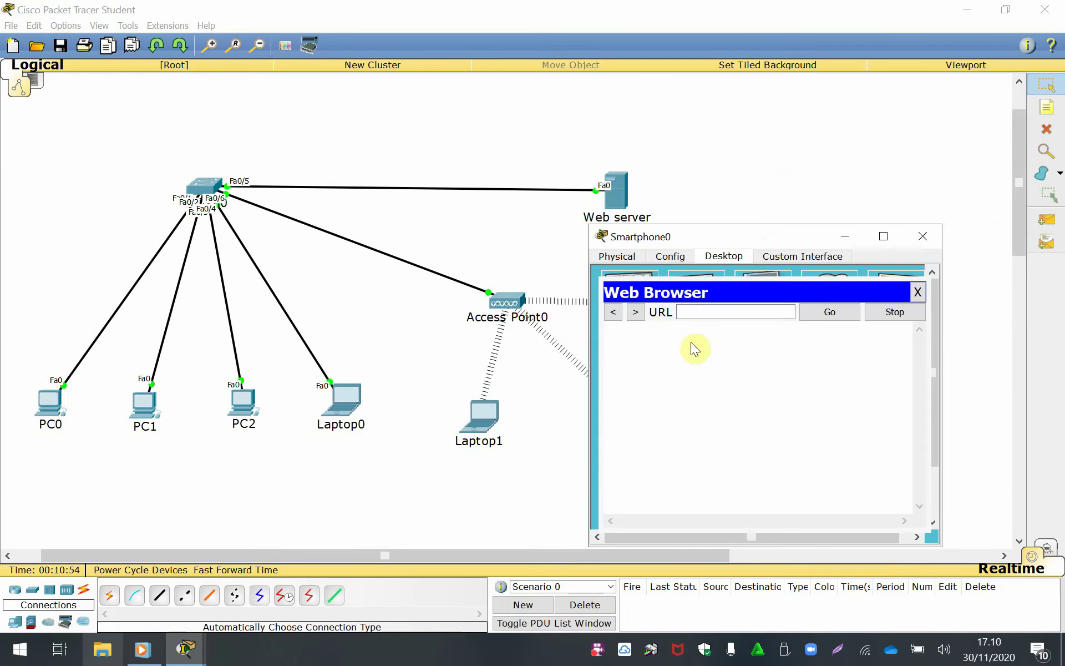
click(716, 312)
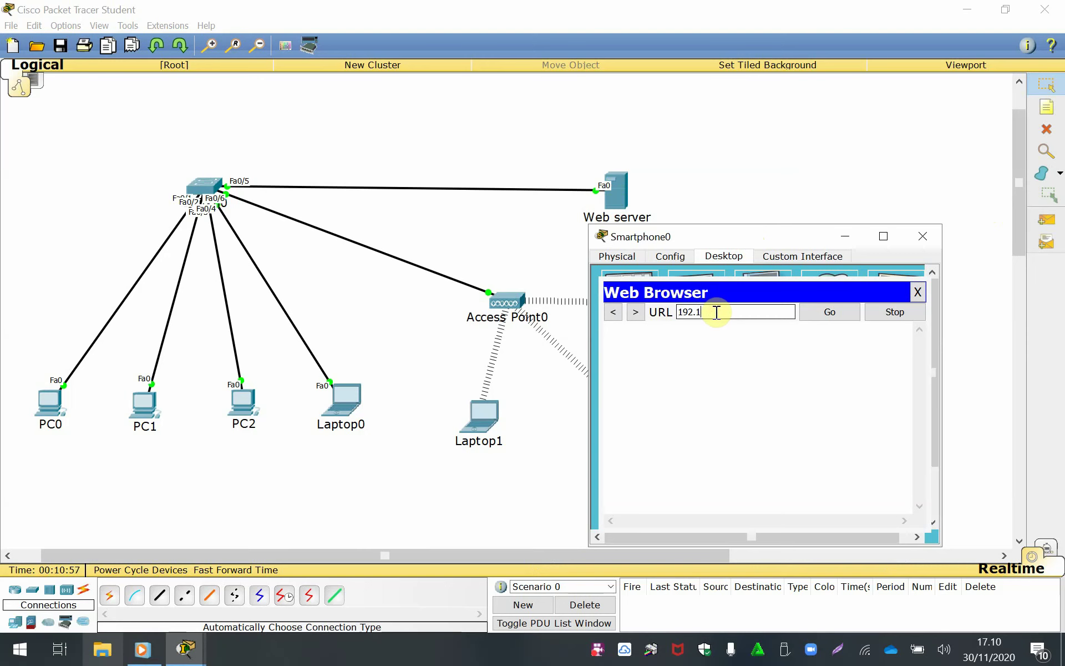
text(192.168.1.1)
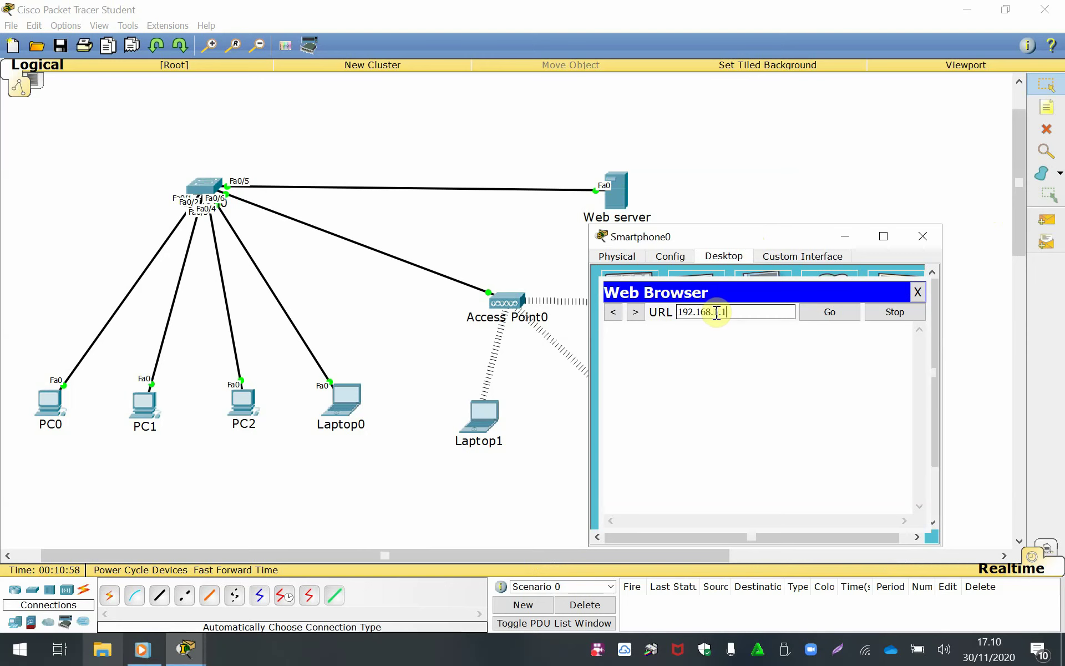
click(851, 316)
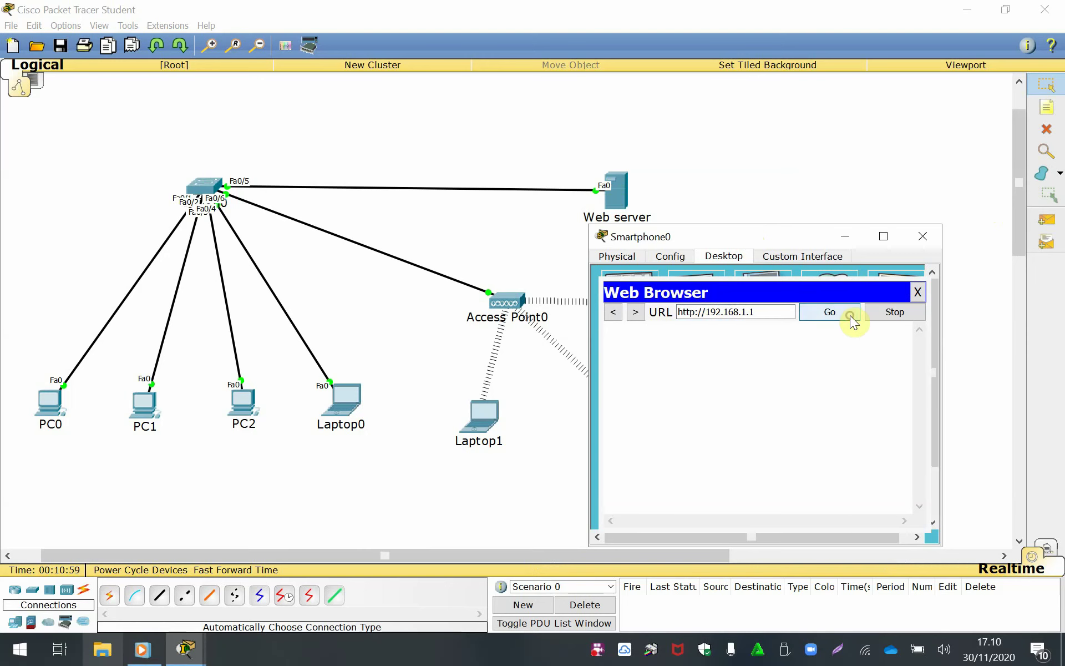
click(917, 238)
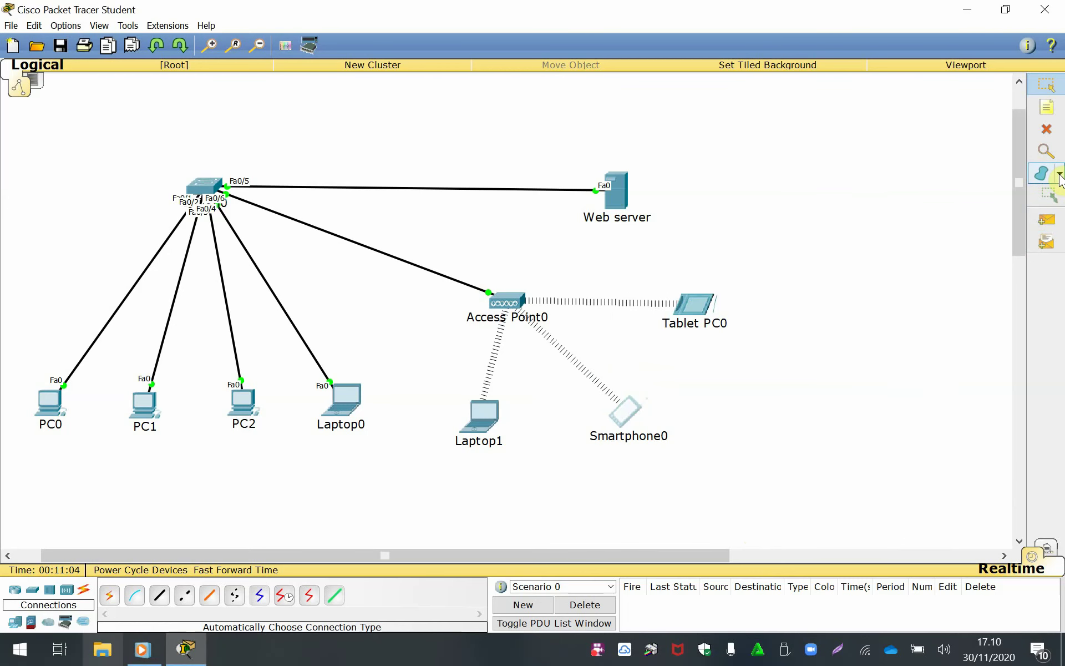
Place a note reading "JARINGAN INTRANET" just above the switch in the topology.
click(1047, 107)
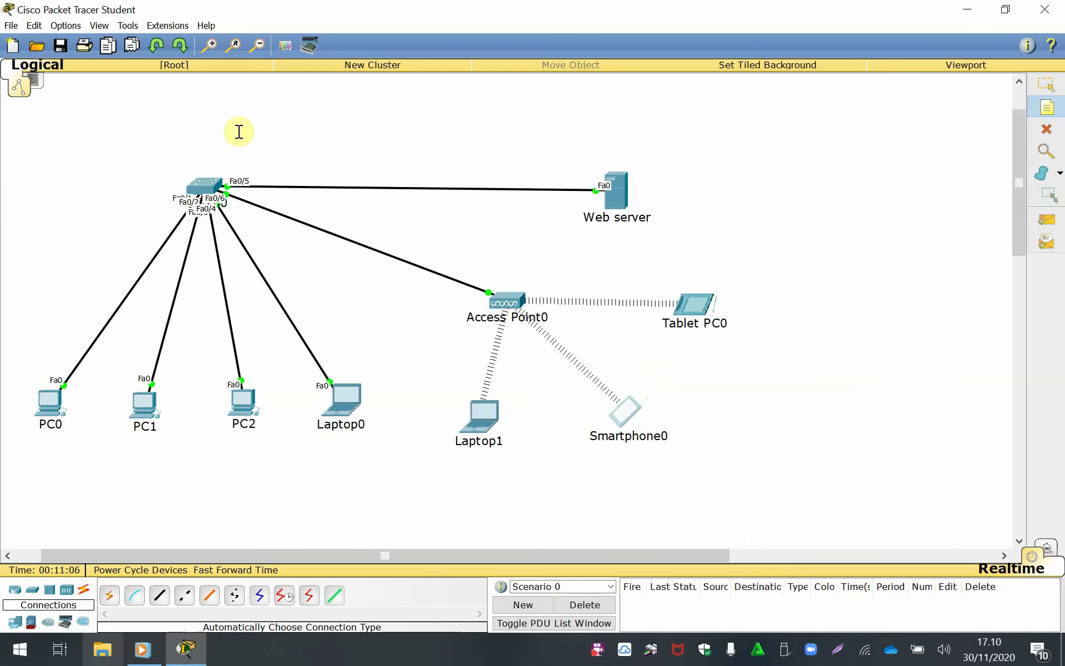
click(238, 129)
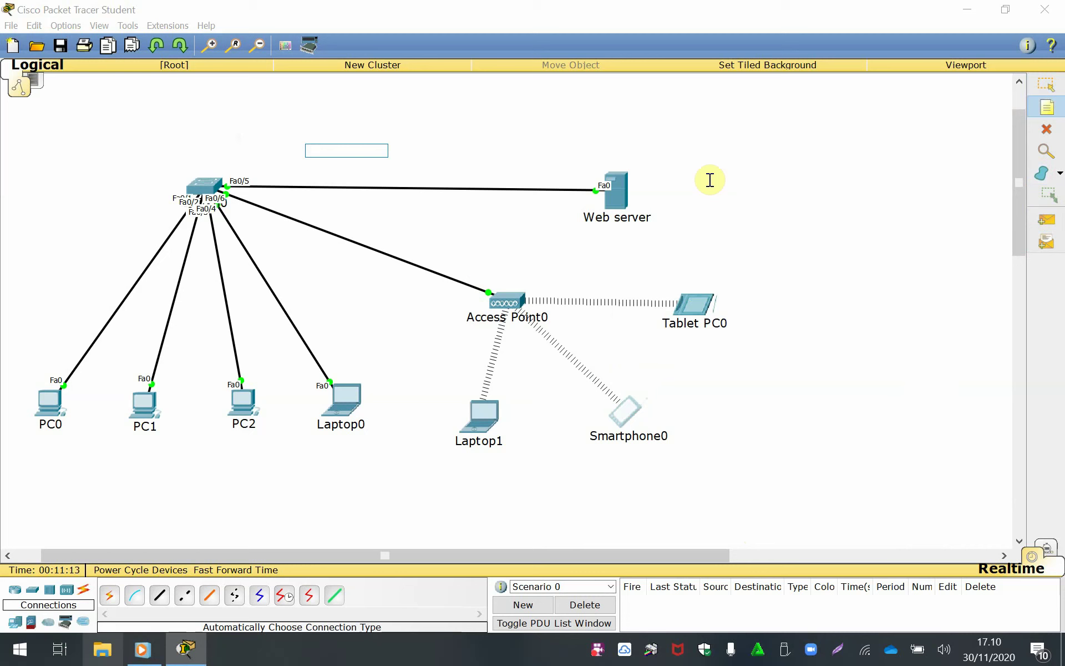
text(JARINGAN)
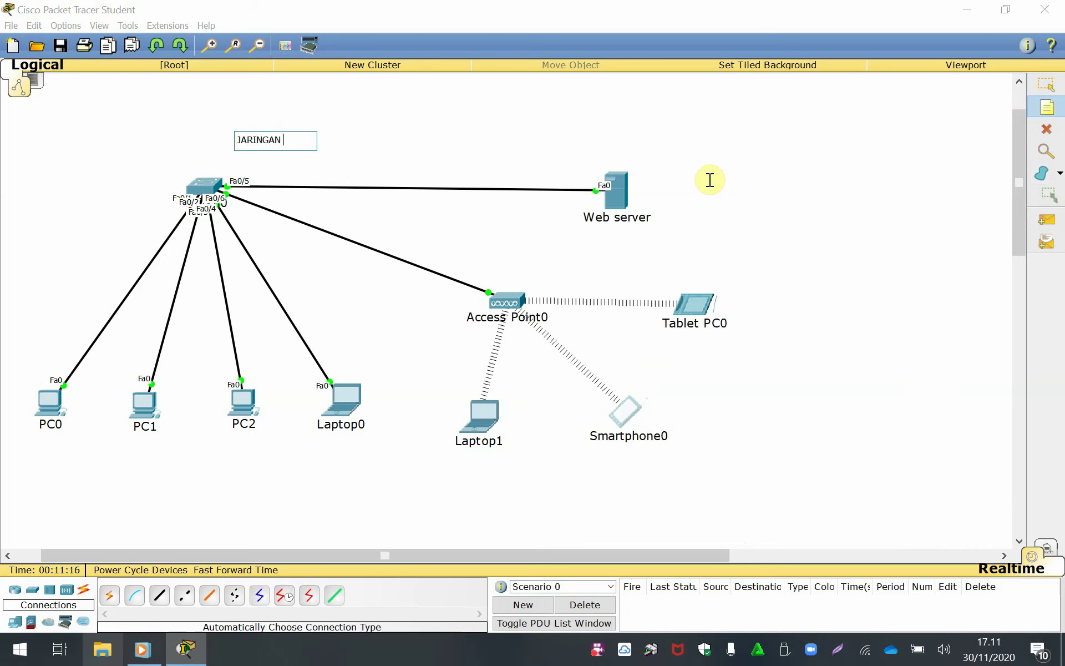
text( INTRANET)
click(440, 139)
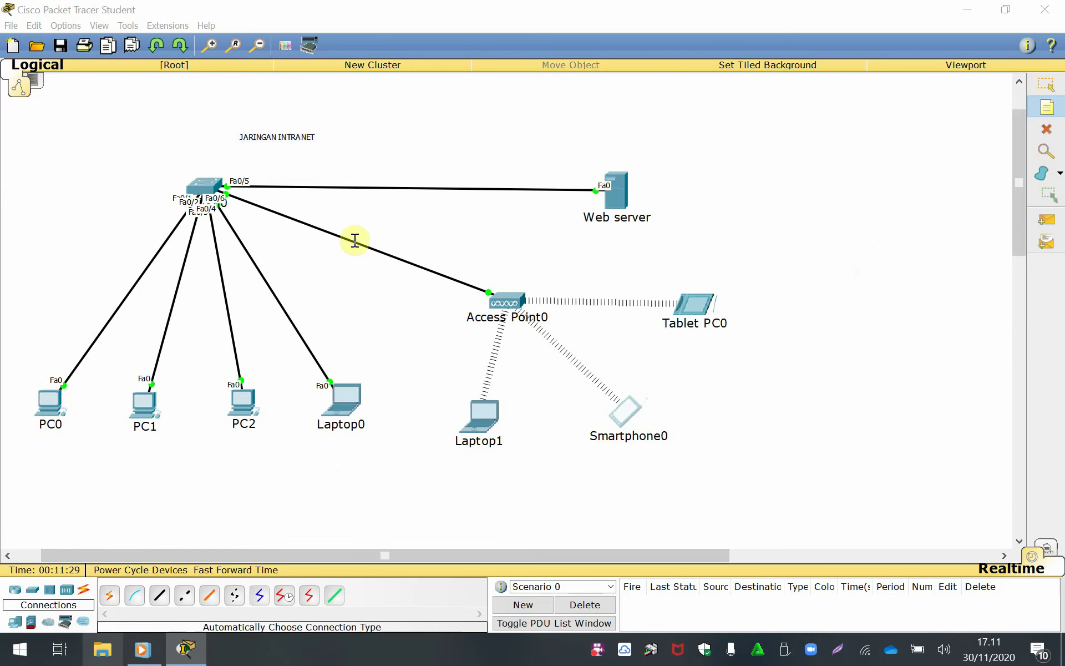
right_click(597, 655)
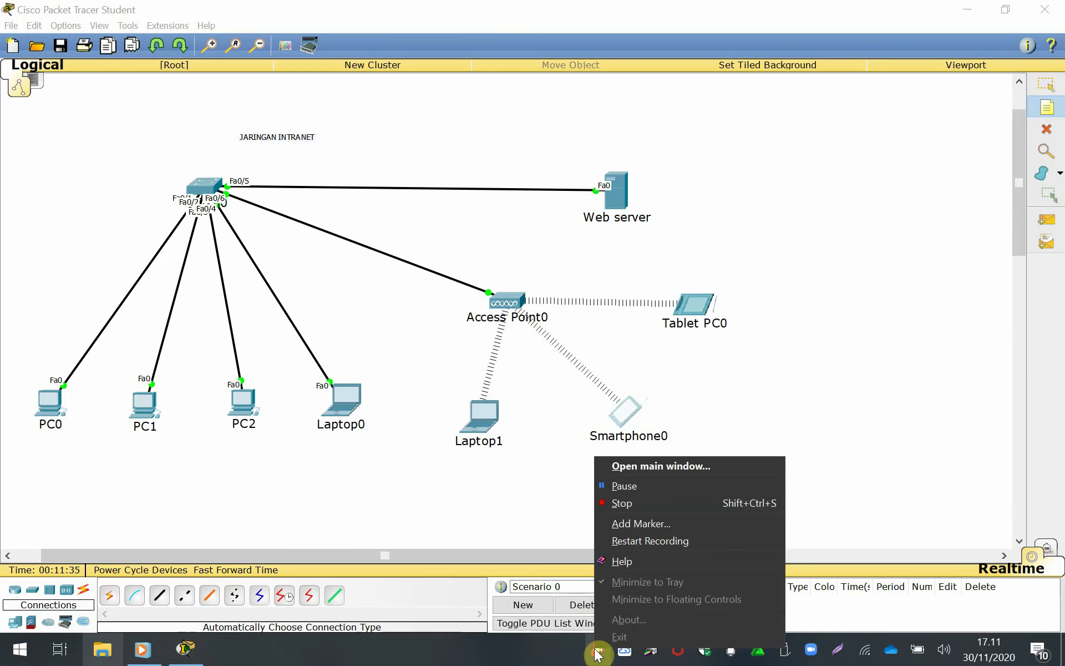